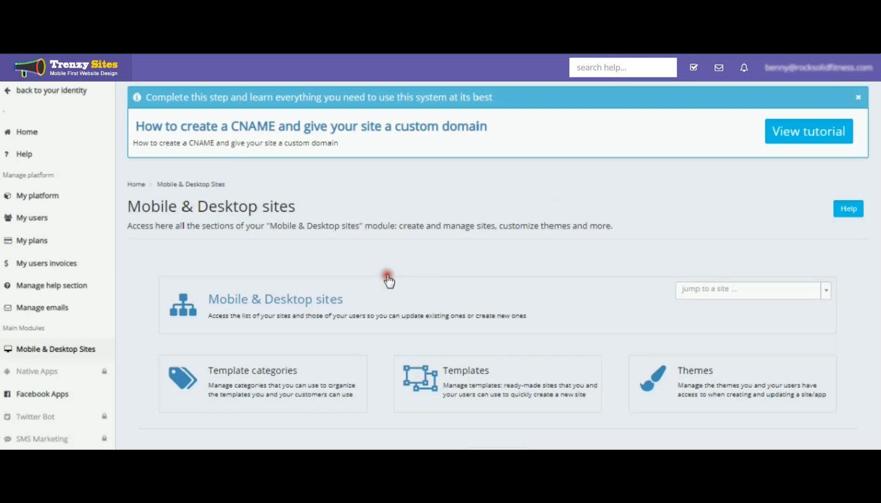
Open the list of your Mobile & Desktop sites and view the notifications
left_click(306, 303)
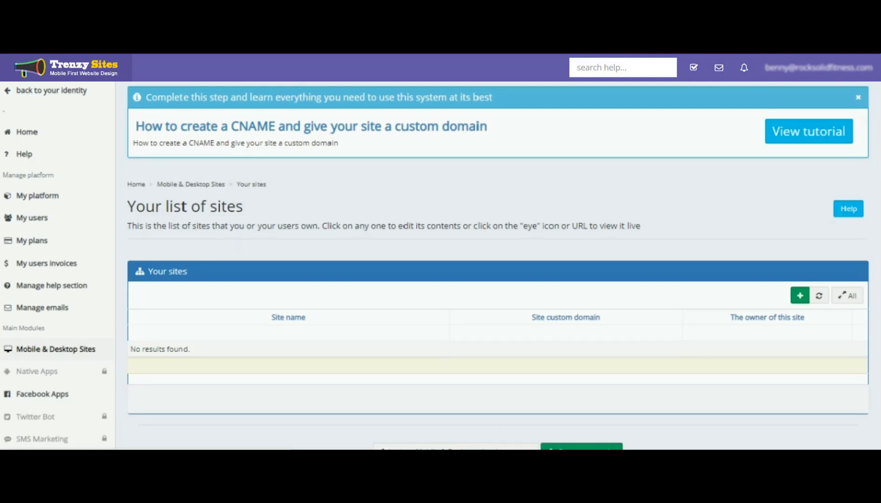
left_click(743, 68)
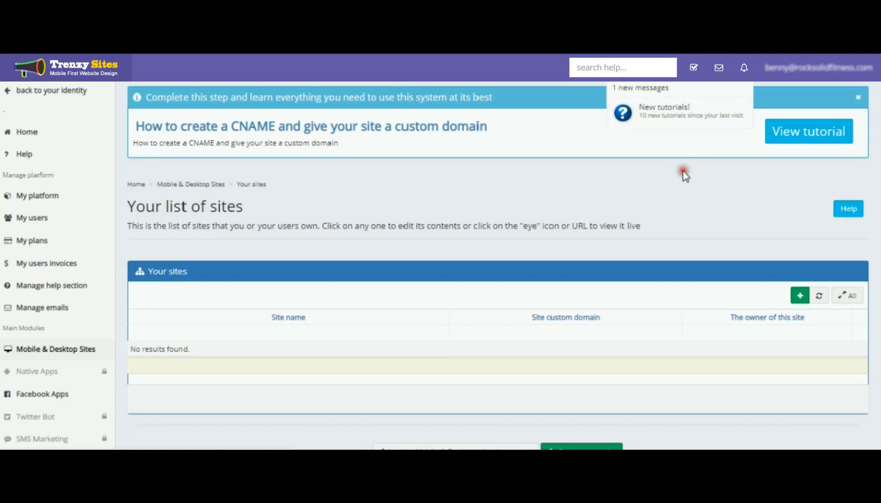
Start creating a new site with the template wizard
scroll(683, 179, "down", 2)
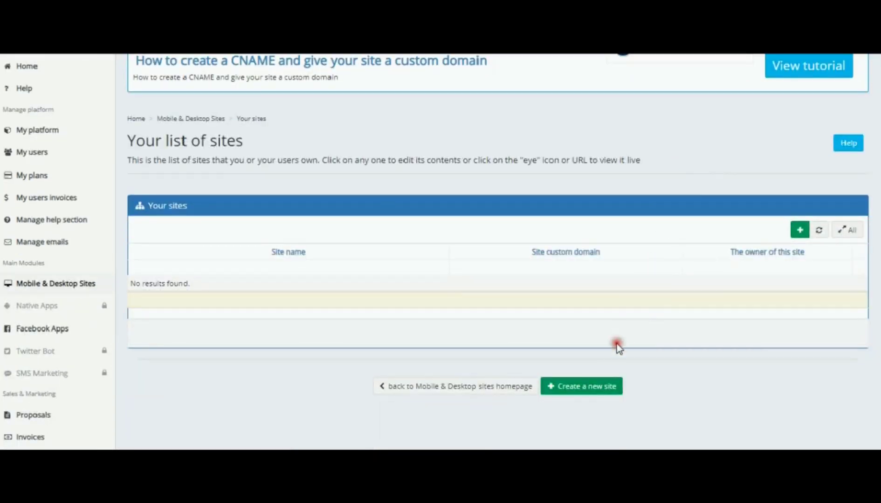
left_click(590, 391)
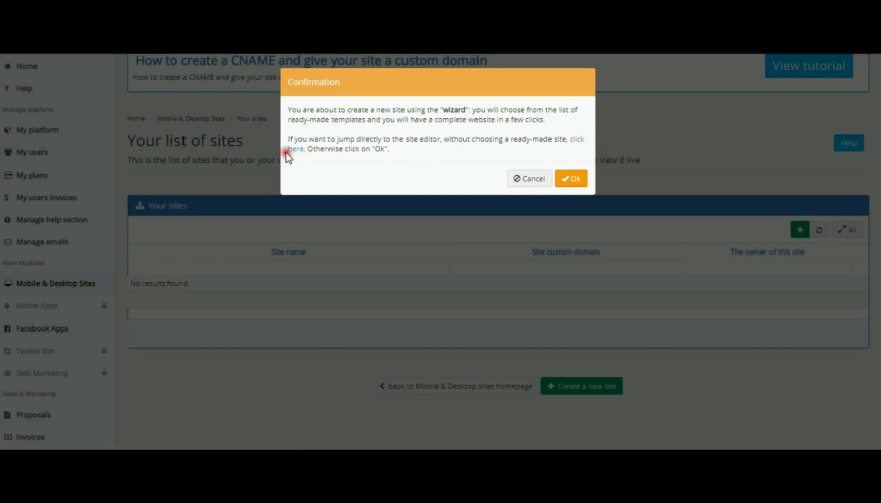
left_click(578, 180)
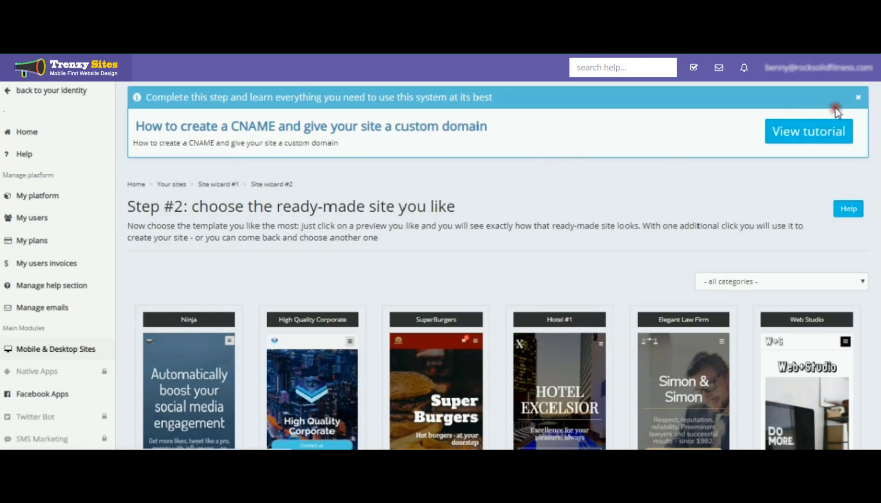
Dismiss the tutorial banner and open the E-commerce #1 template from the gallery
left_click(856, 98)
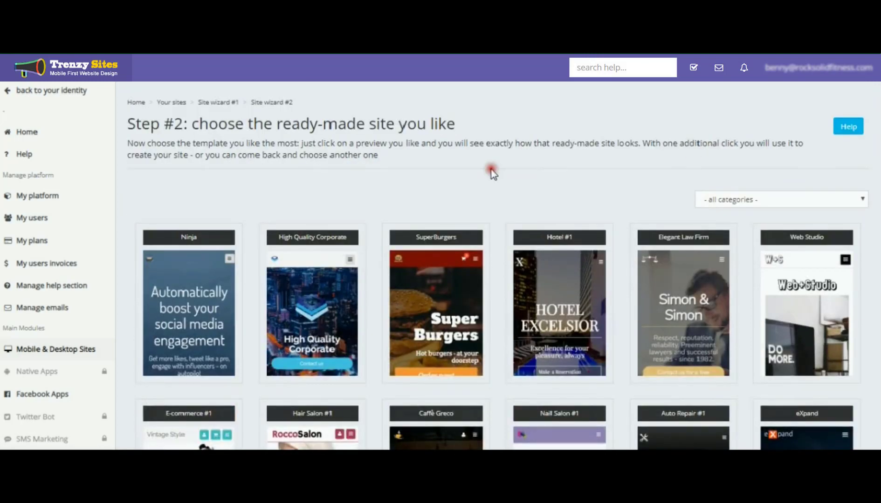
scroll(494, 175, "down", 3)
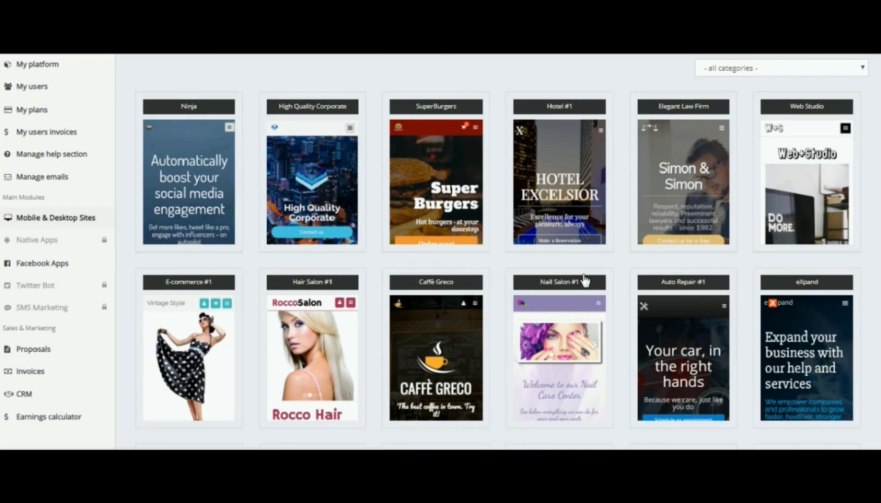
scroll(585, 280, "down", 2)
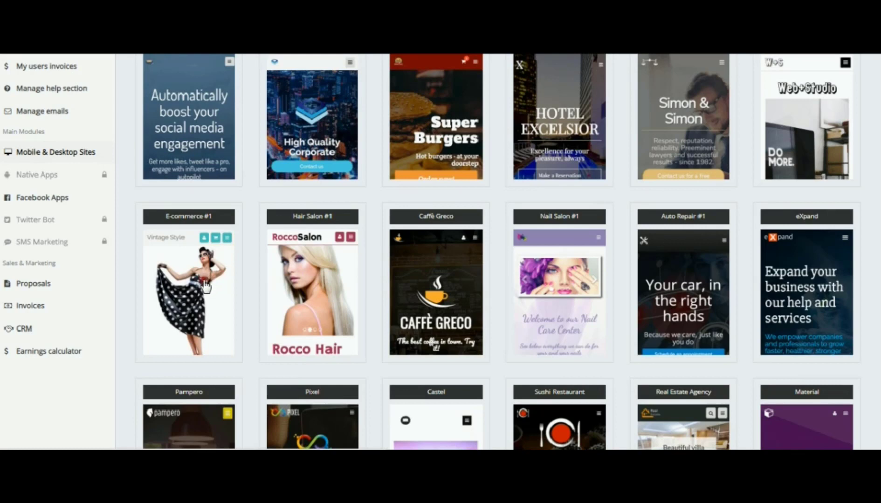
left_click(510, 269)
left_click(212, 285)
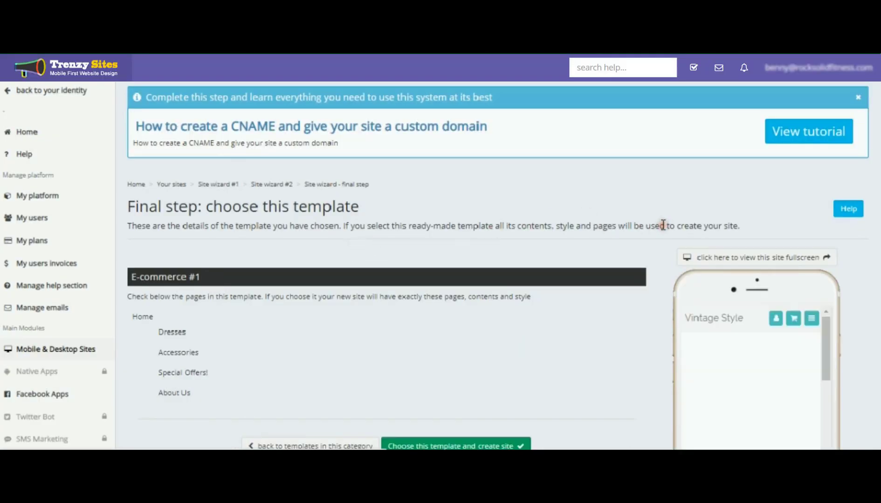
Choose the E-commerce #1 template to create the site and confirm
scroll(662, 223, "down", 3)
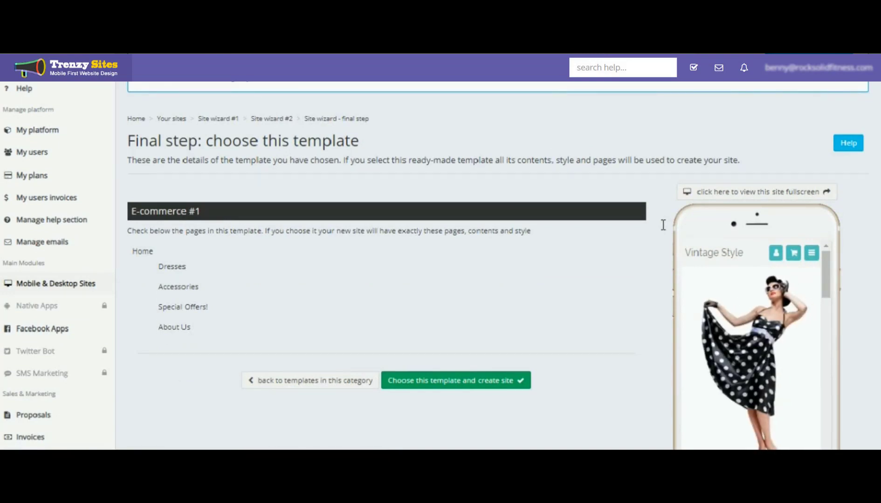
scroll(662, 225, "down", 3)
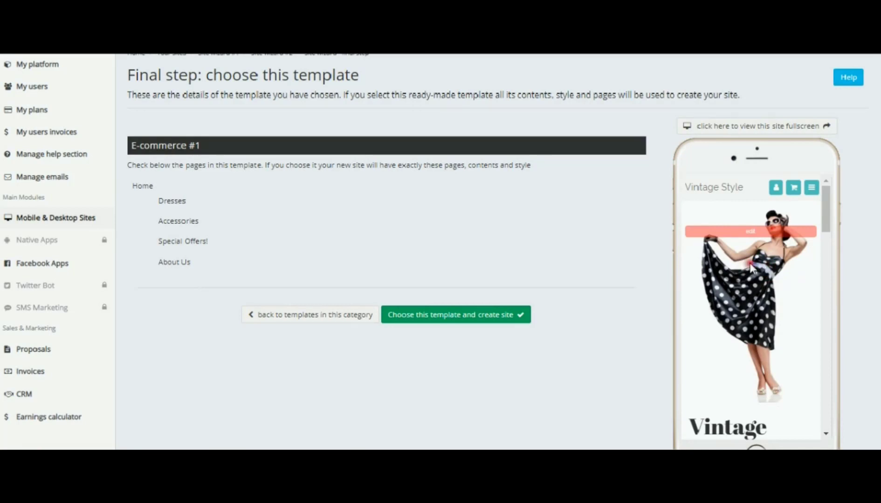
left_click(565, 225)
left_click(455, 318)
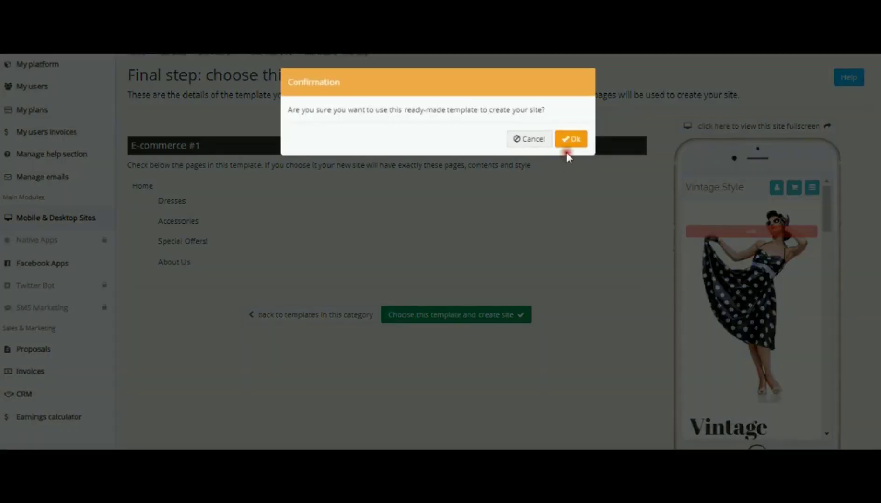
left_click(571, 140)
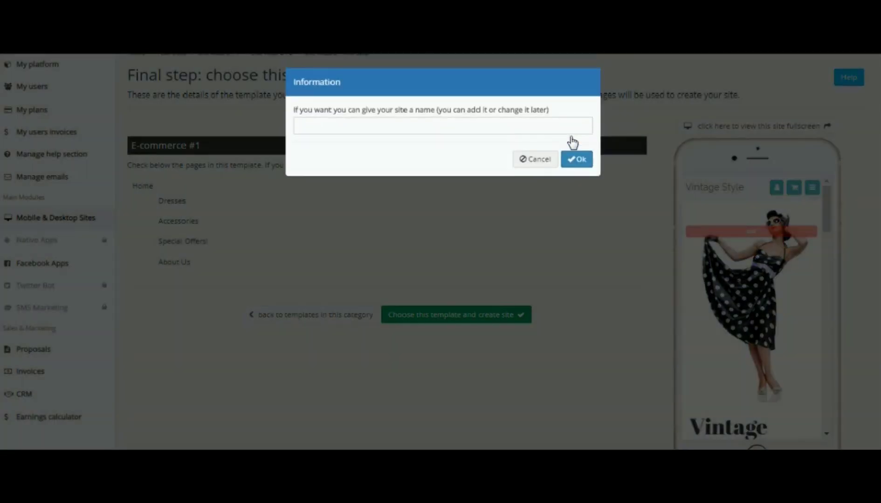
Name the new site Test site and confirm
left_click(338, 127)
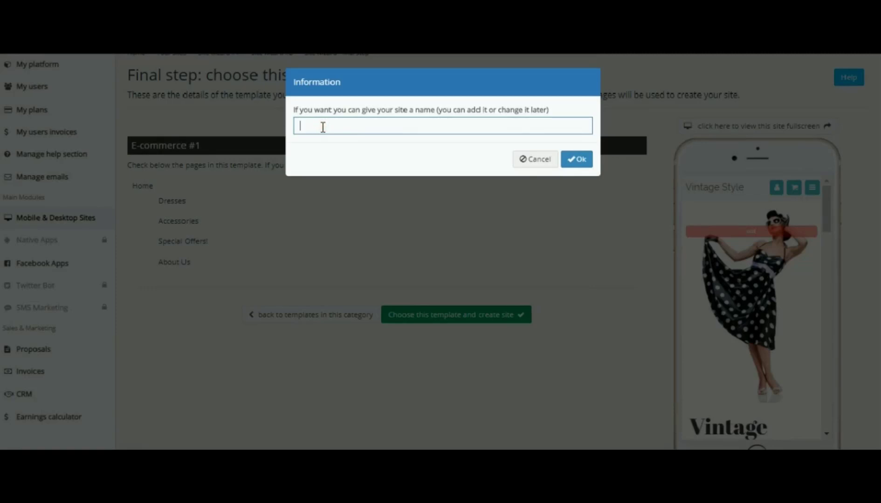
type("Test site")
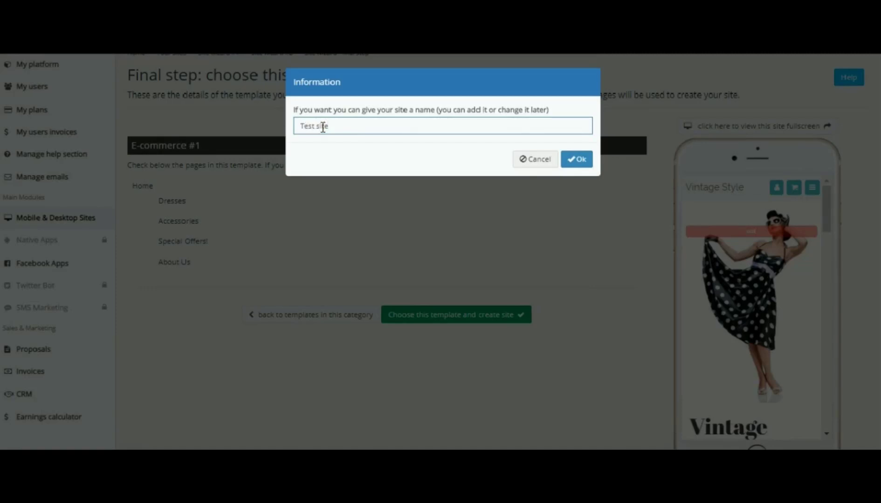
left_click(578, 163)
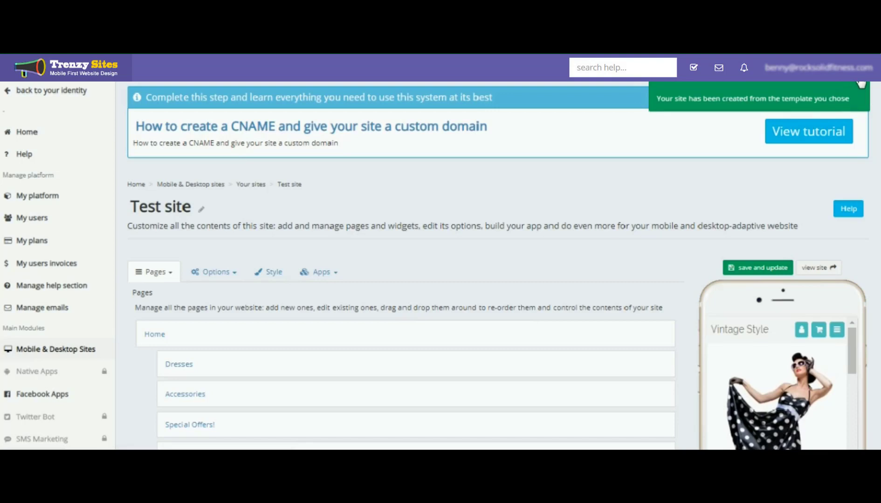
Dismiss the creation notice and open the live view of the site
left_click(856, 96)
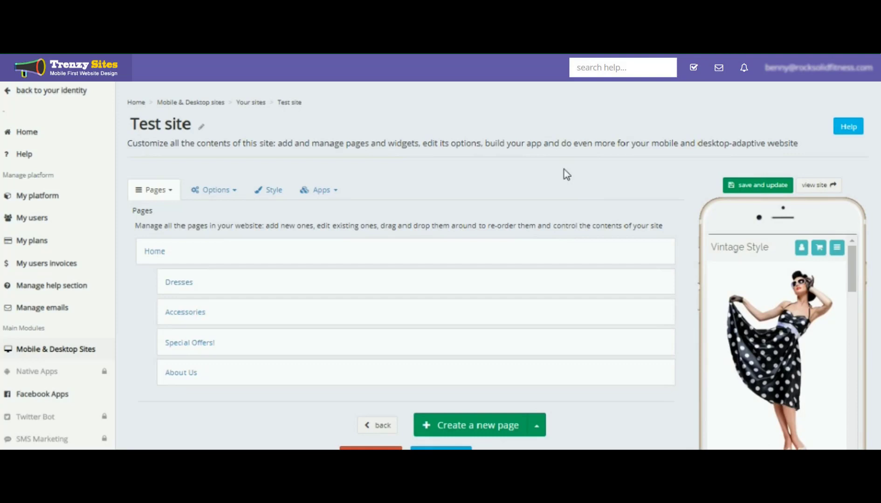
left_click(815, 187)
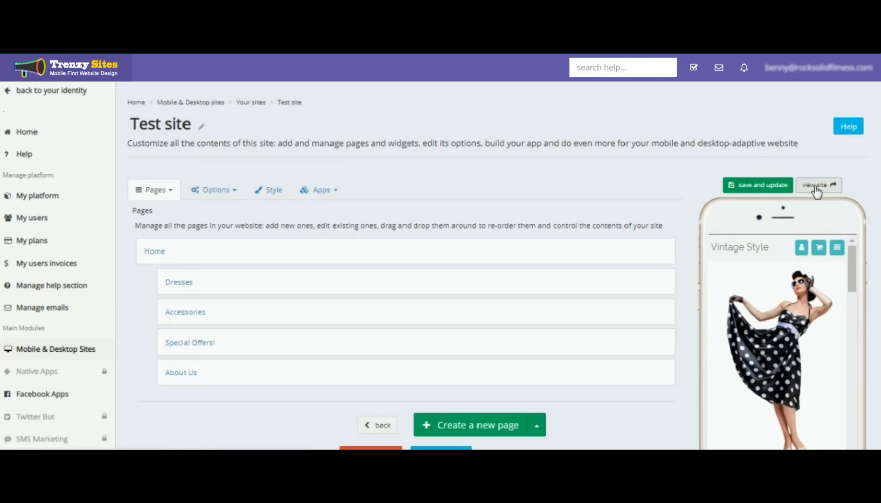
scroll(636, 169, "down", 1)
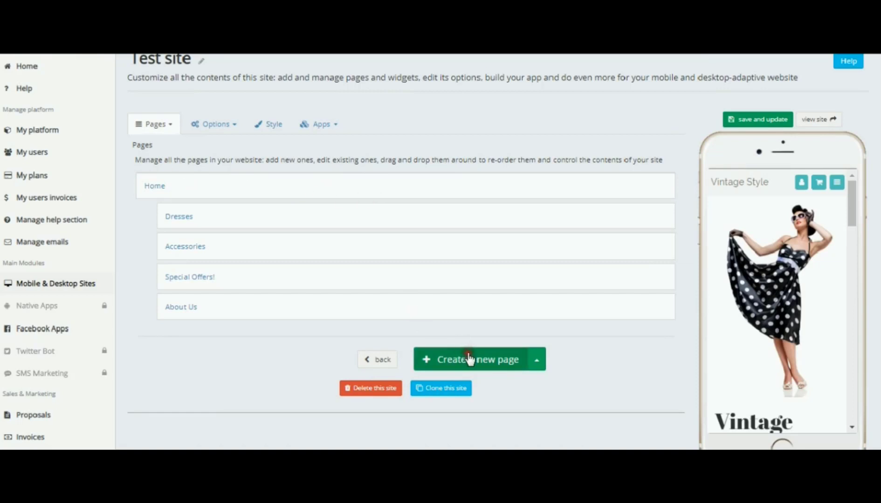
Choose to create a new page with text and images
left_click(490, 360)
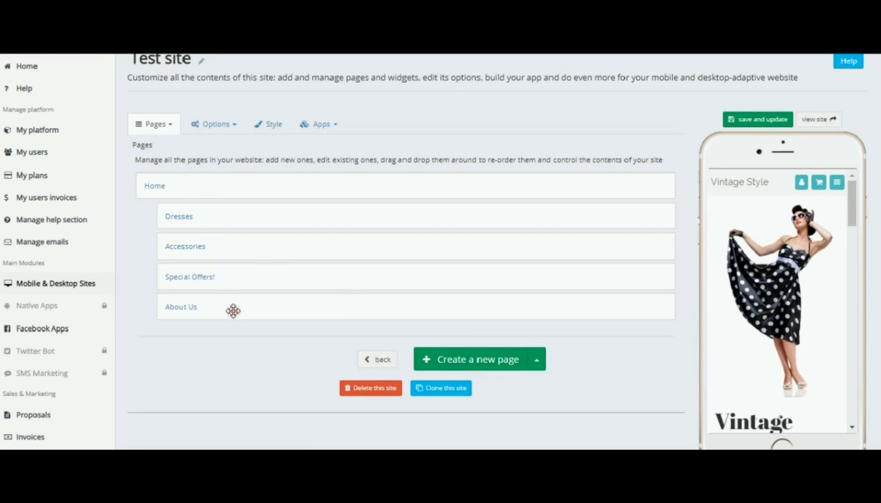
left_click(476, 359)
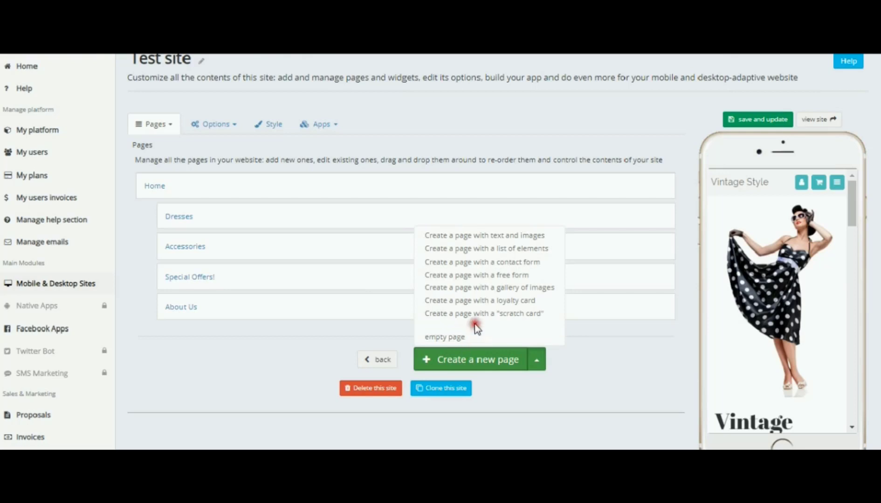
left_click(491, 296)
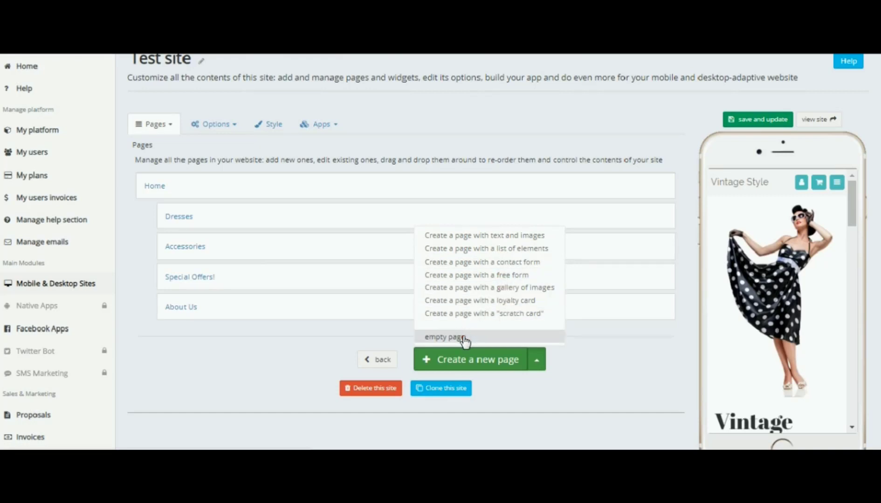
left_click(493, 239)
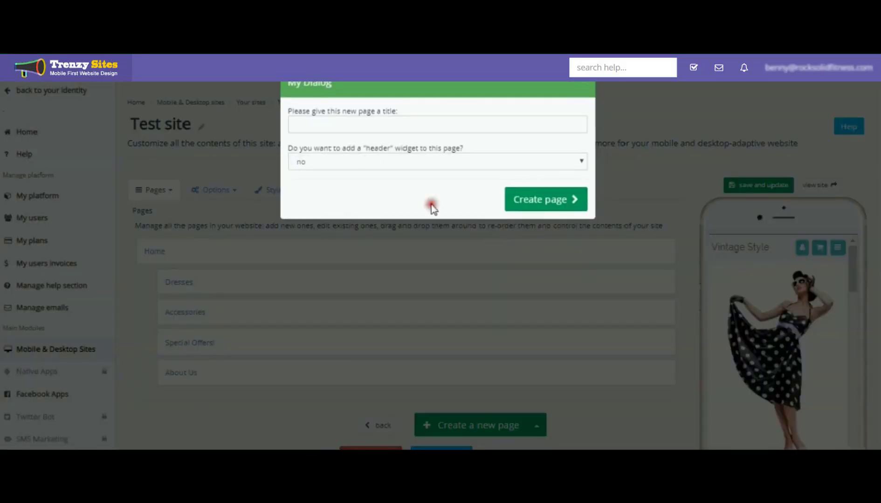
Title the new page Text and create it
left_click(318, 125)
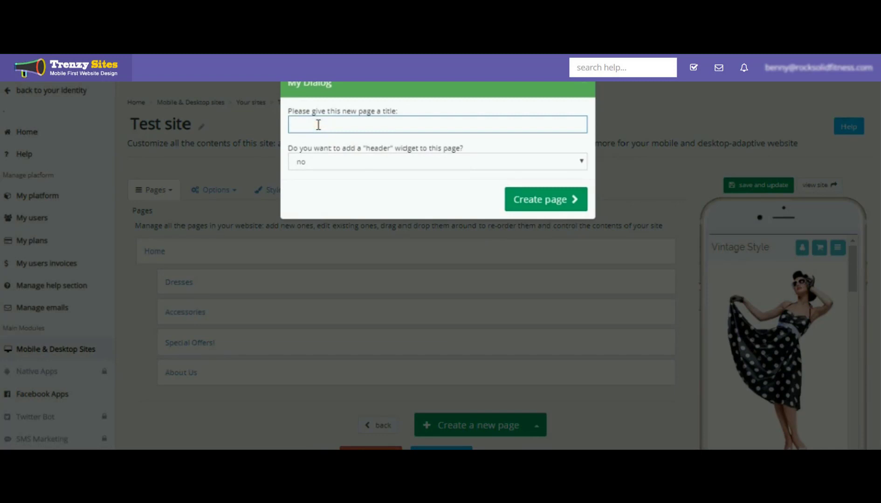
type("Text")
left_click(533, 201)
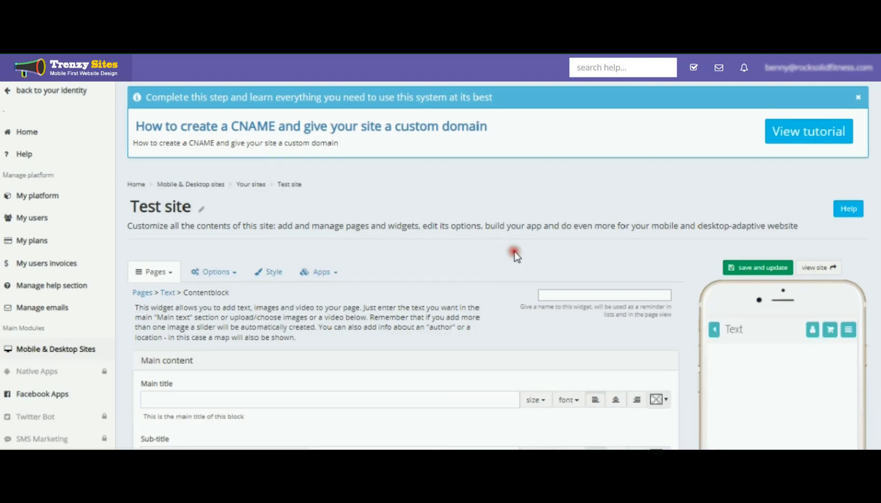
Enter Main title as the content block's main title
scroll(514, 252, "down", 1)
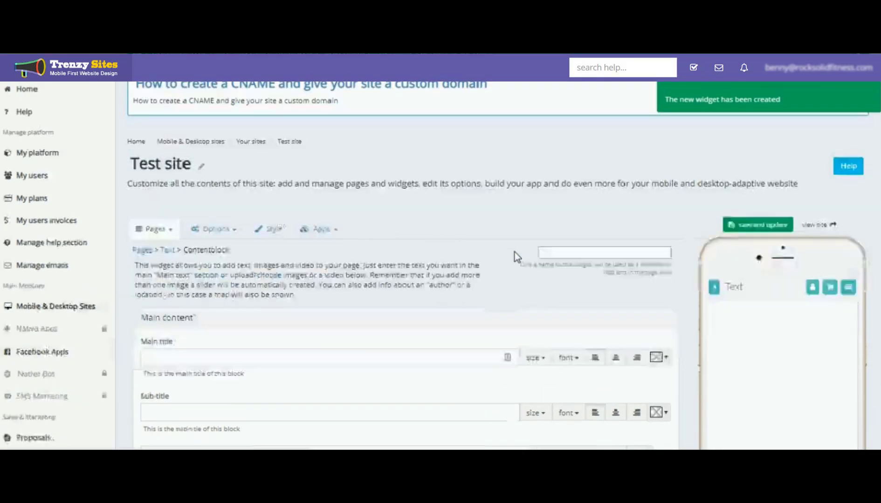
scroll(515, 252, "up", 1)
left_click(512, 250)
scroll(514, 252, "down", 3)
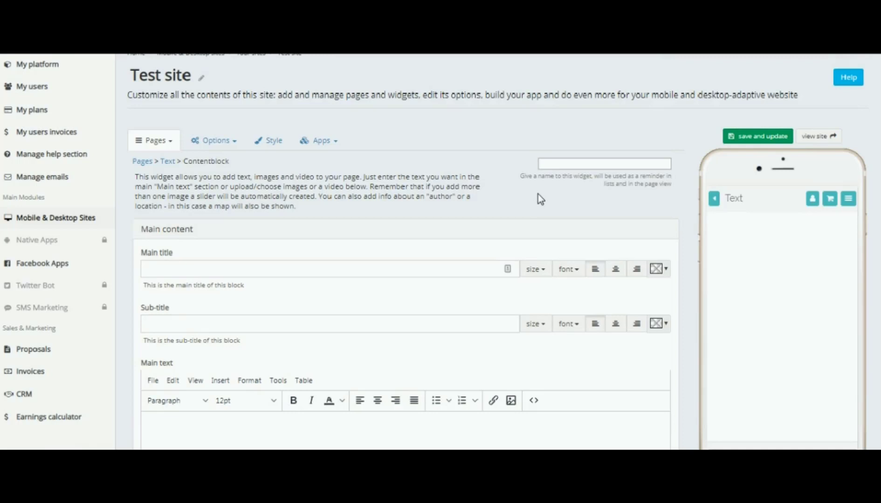
scroll(538, 194, "down", 2)
scroll(539, 195, "up", 2)
left_click(165, 268)
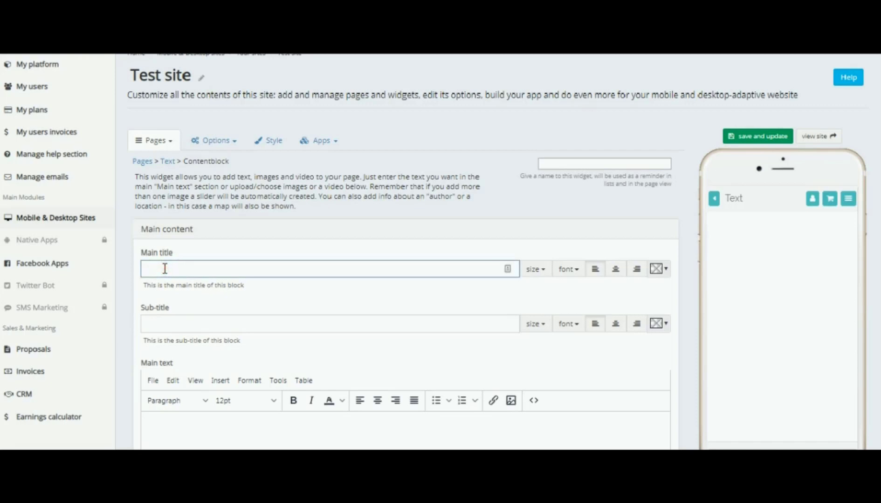
type("Main title")
Format the main title at 20px in Open Sans and centre it
left_click(541, 271)
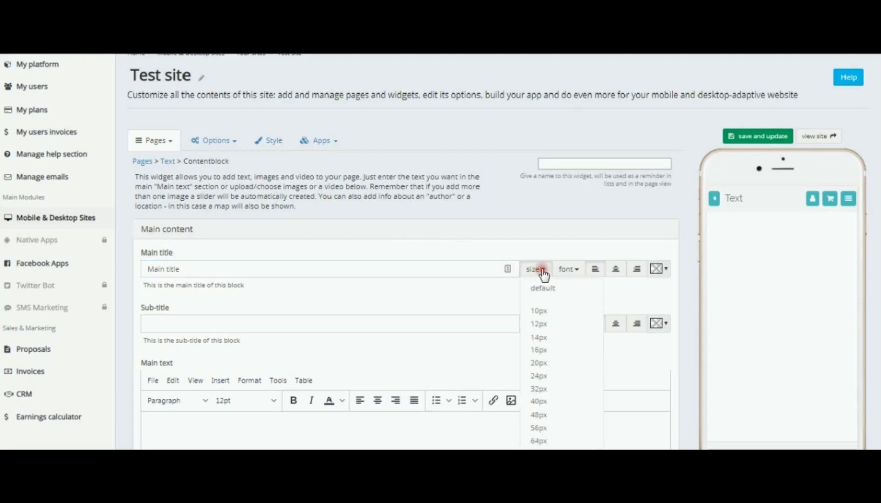
left_click(545, 362)
left_click(571, 271)
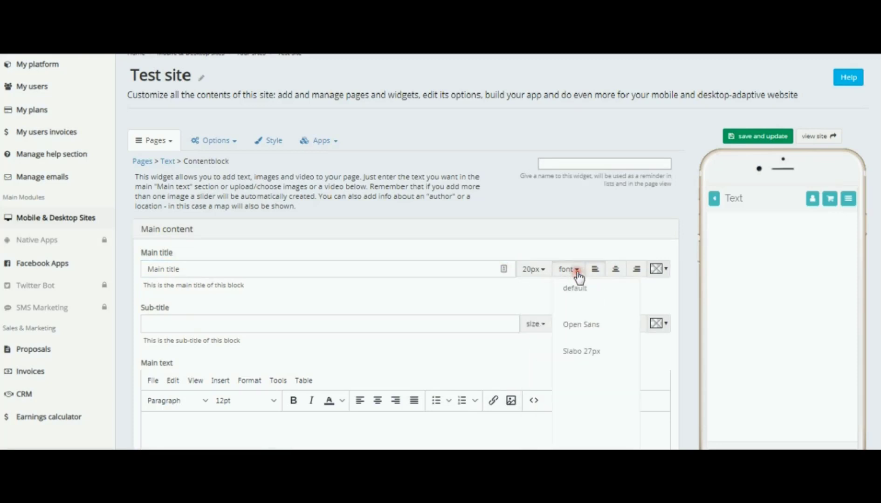
left_click(574, 324)
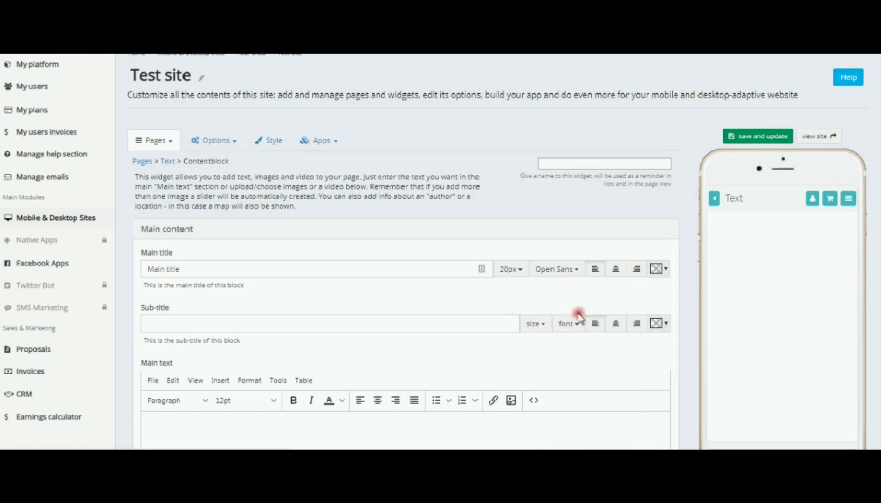
left_click(615, 270)
Set the main title's colour to #3333cc
left_click(665, 271)
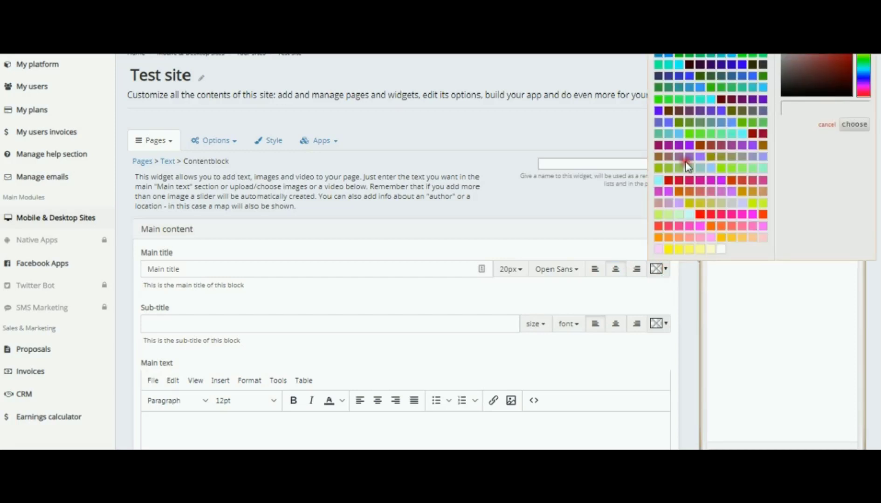
left_click(681, 77)
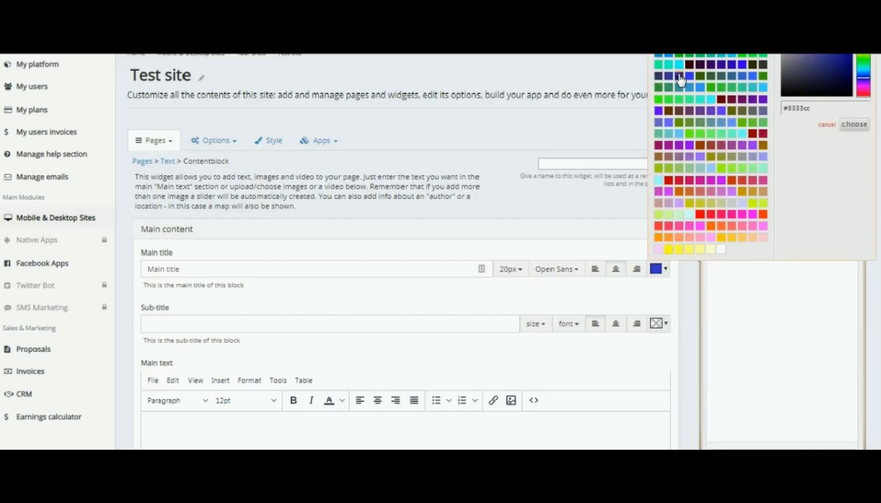
left_click(613, 294)
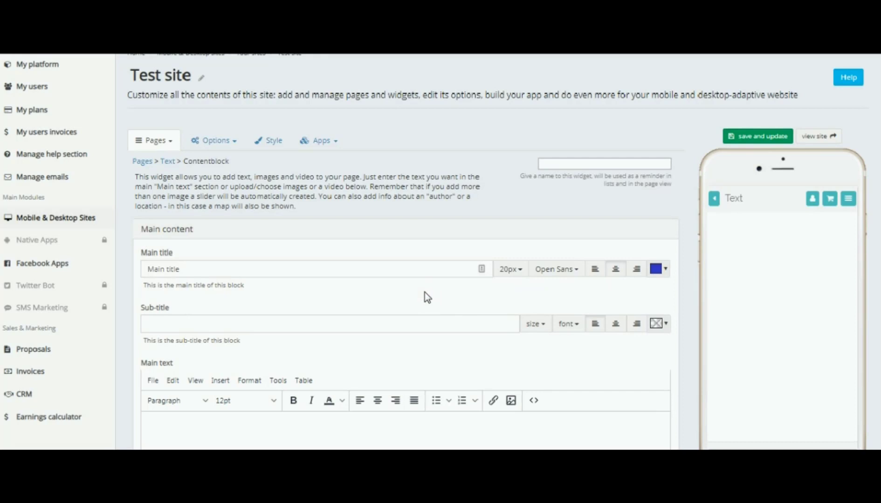
Enter Sub title as the content block's sub-title
left_click(168, 320)
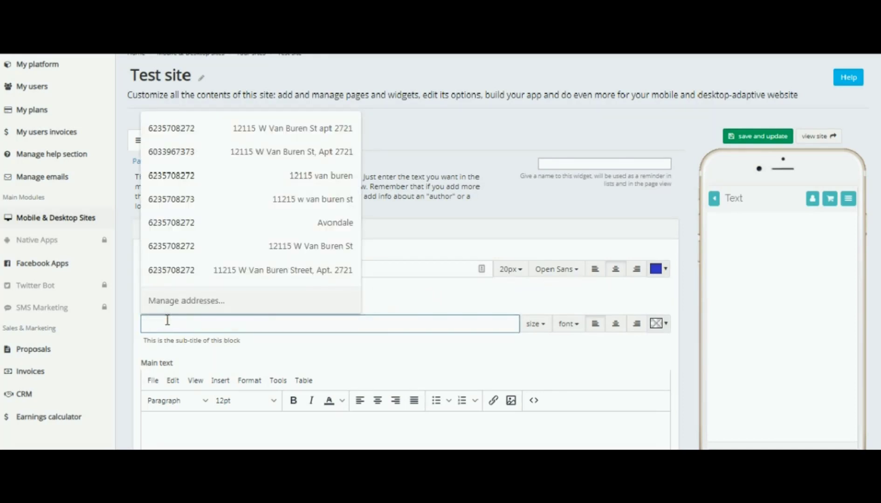
type("Sub ti")
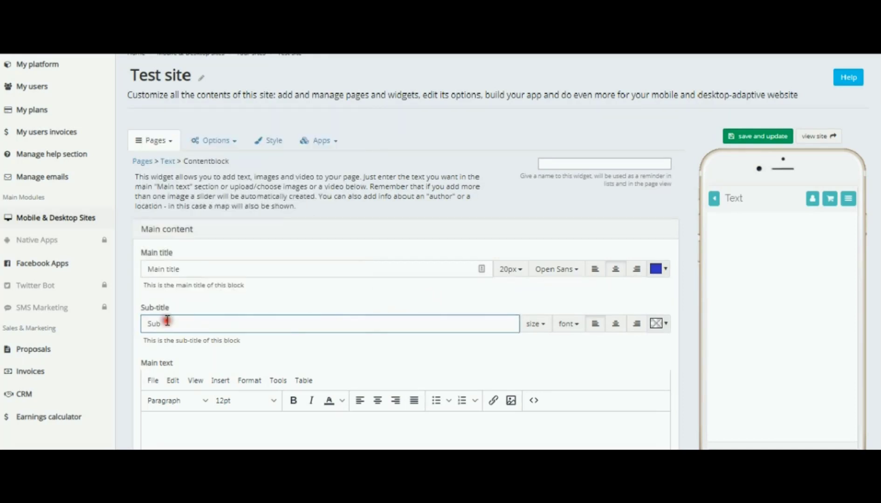
type("tle")
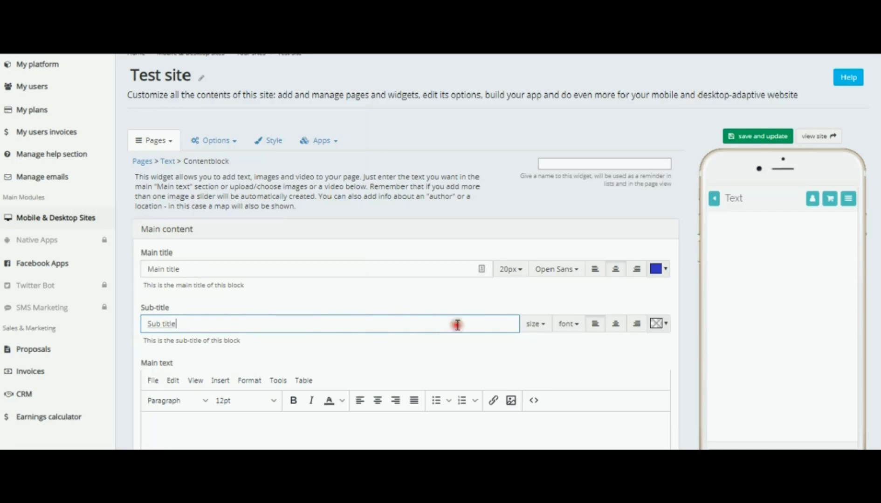
Centre the sub-title and set its size to 24px
left_click(616, 324)
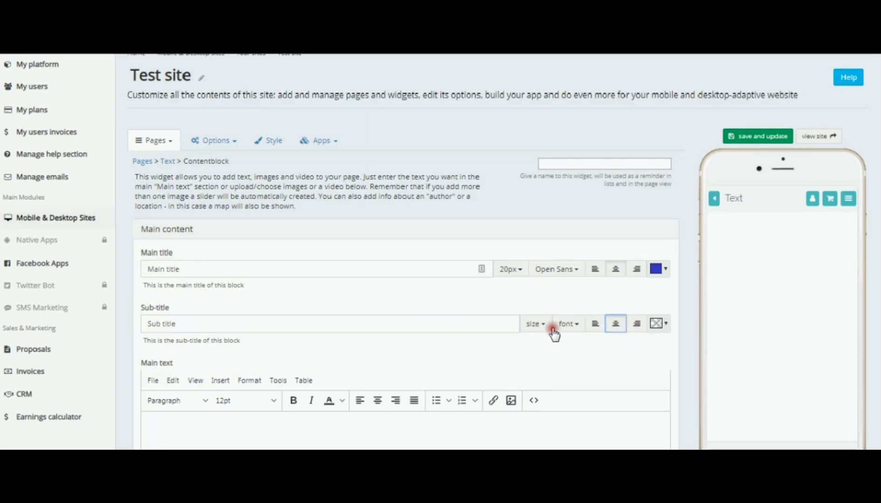
left_click(536, 323)
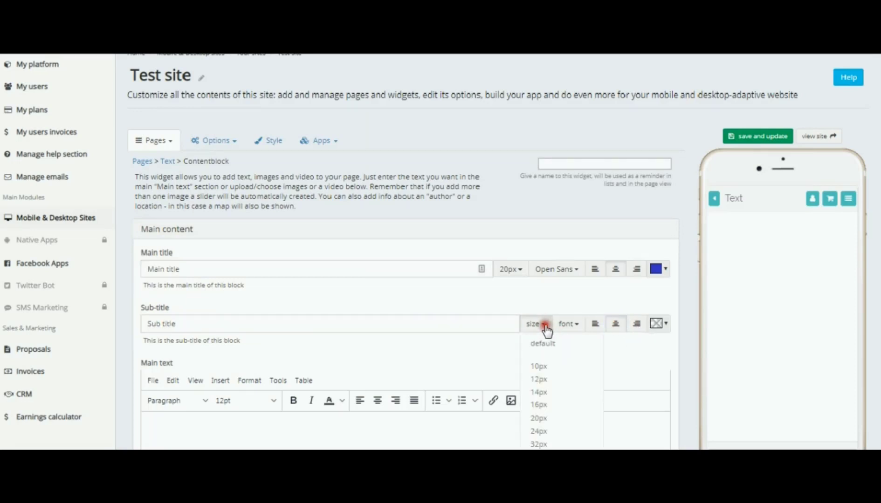
left_click(538, 430)
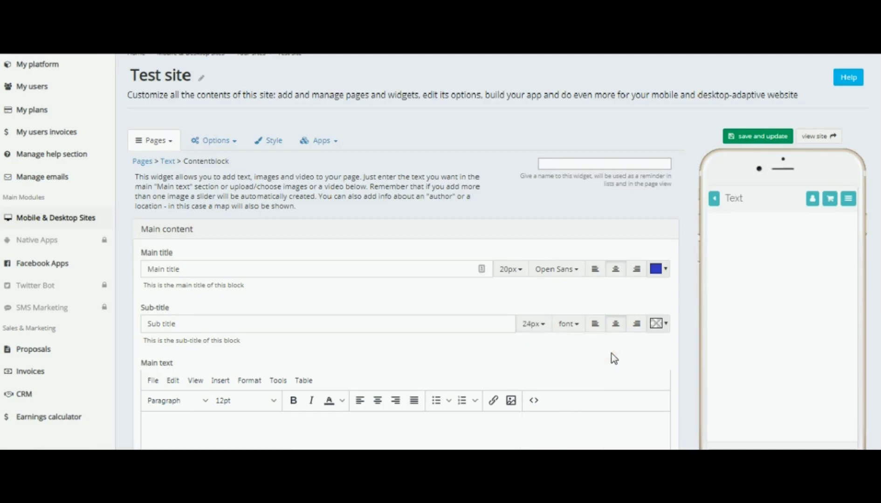
Paste the Lorem ipsum placeholder paragraph into the main text editor
scroll(612, 357, "down", 3)
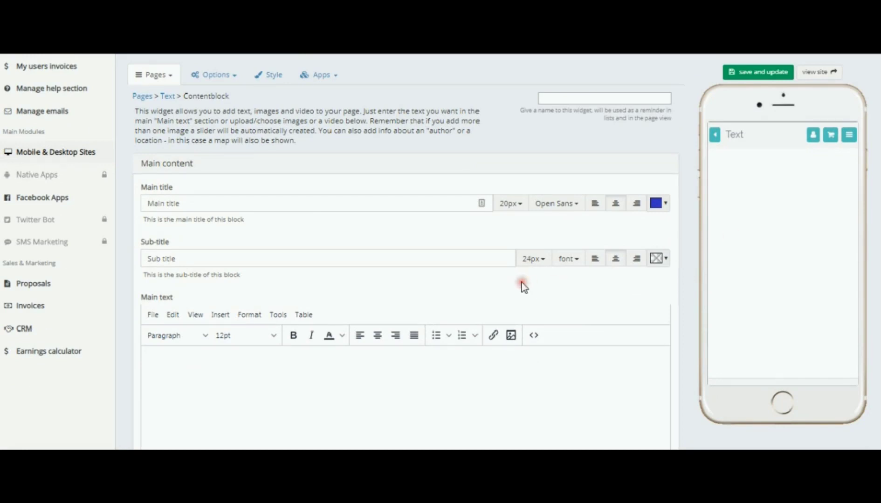
scroll(487, 279, "down", 3)
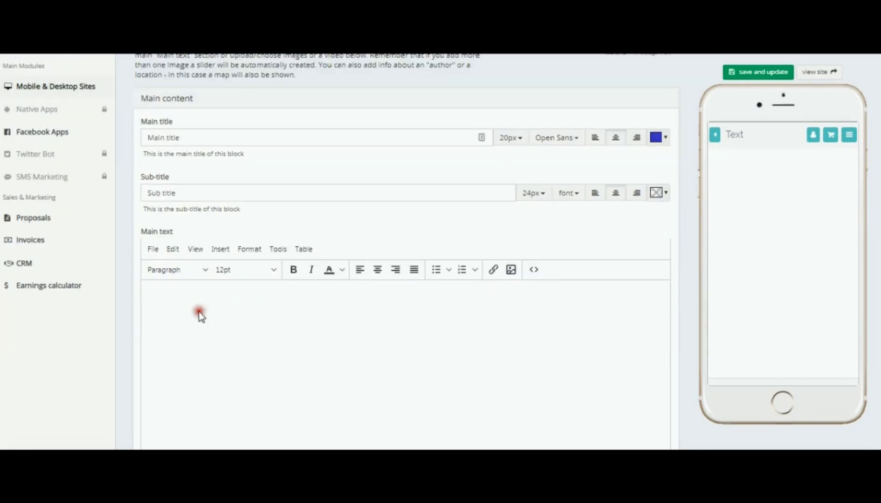
left_click(164, 289)
left_click(165, 289)
type("Lorem ipsum dolor sit amet, in purto tractatos disputationi sit. Malis ocurreret no per, ex mea nullam dolorum detraxit. Qui habeo mucius deserunt cu, assum harum ridens ne sea, nostro adversarium mel ne. Ei eius ridens eum, cu quod definitiones est. Mea ex congue utamur veritus. Per corrumpit conceptam cu, ut magna omittam sea.")
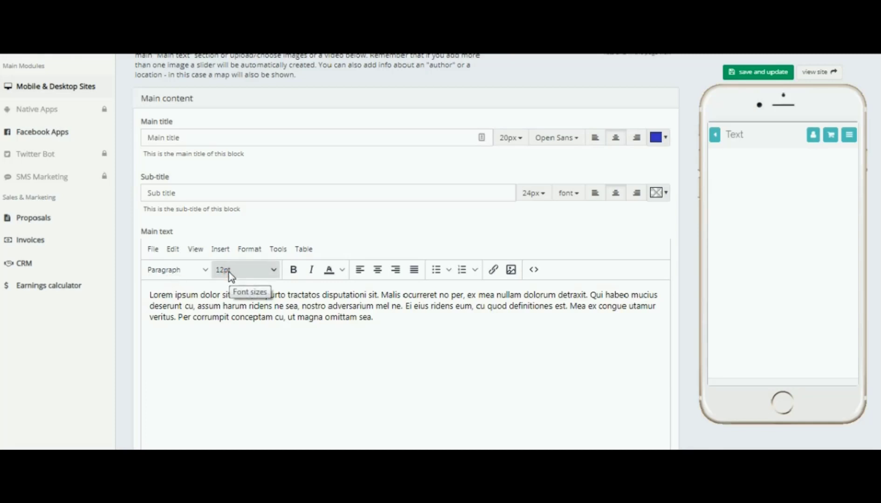
Select the main text and explore the heading, inline, block and alignment format options
left_click_drag(376, 318, 149, 292)
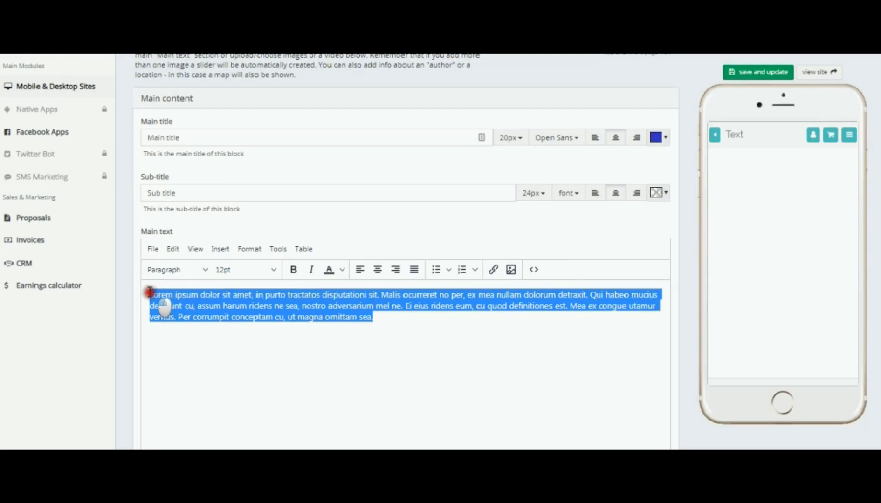
left_click(273, 272)
left_click(273, 271)
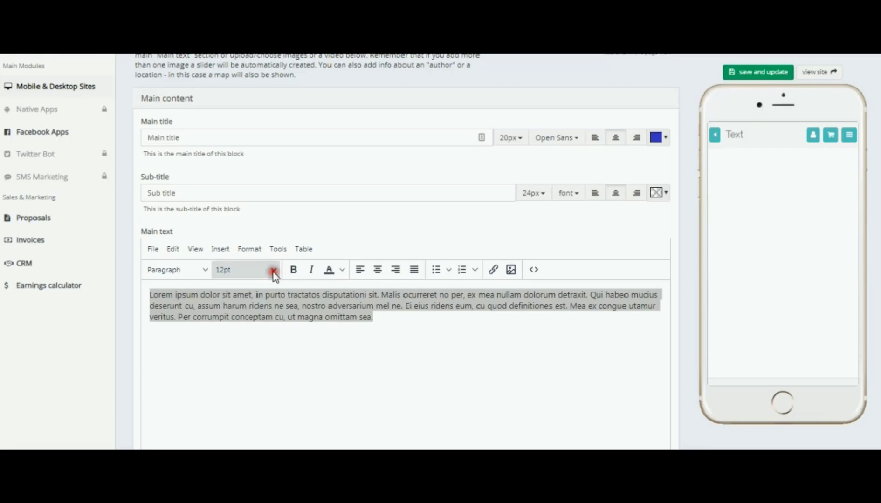
left_click(203, 270)
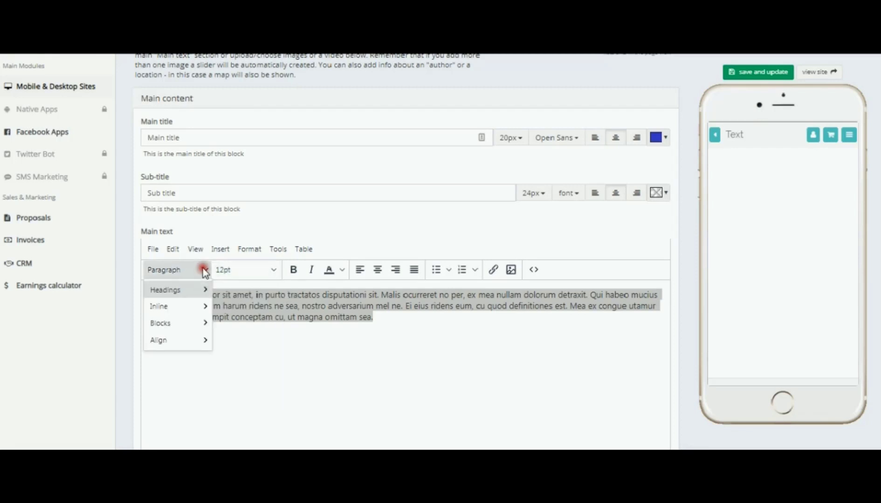
left_click(196, 289)
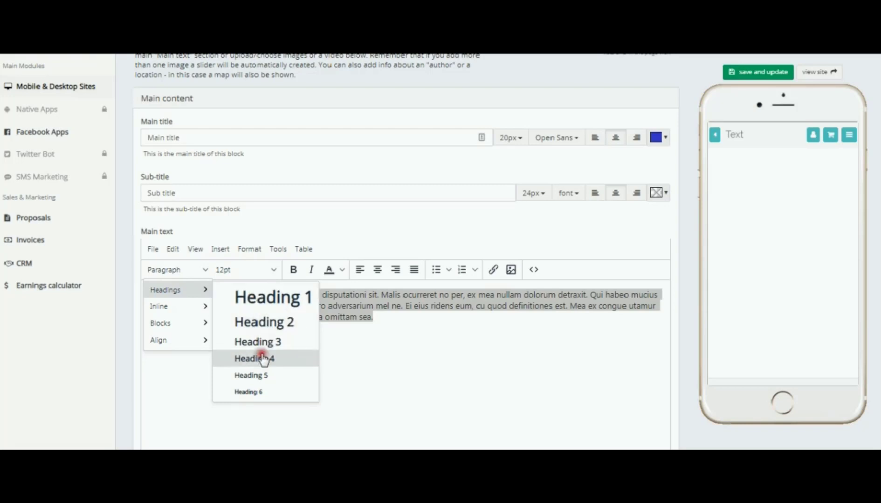
left_click(168, 306)
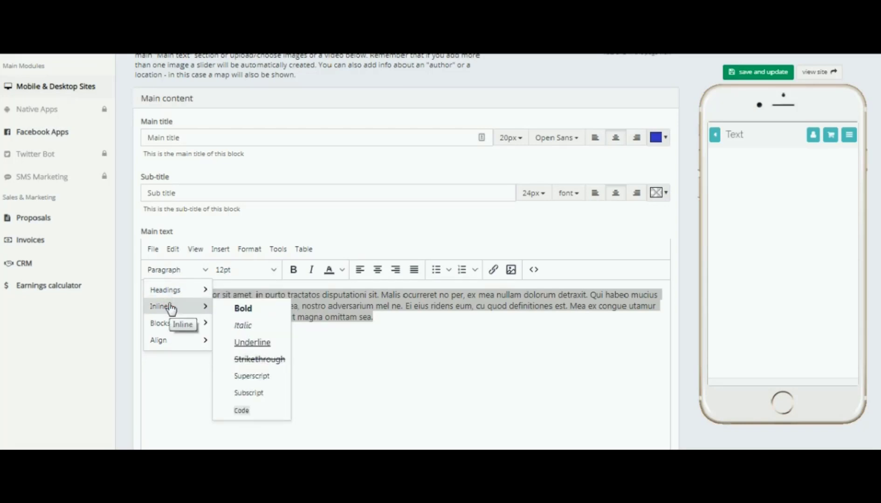
left_click(240, 309)
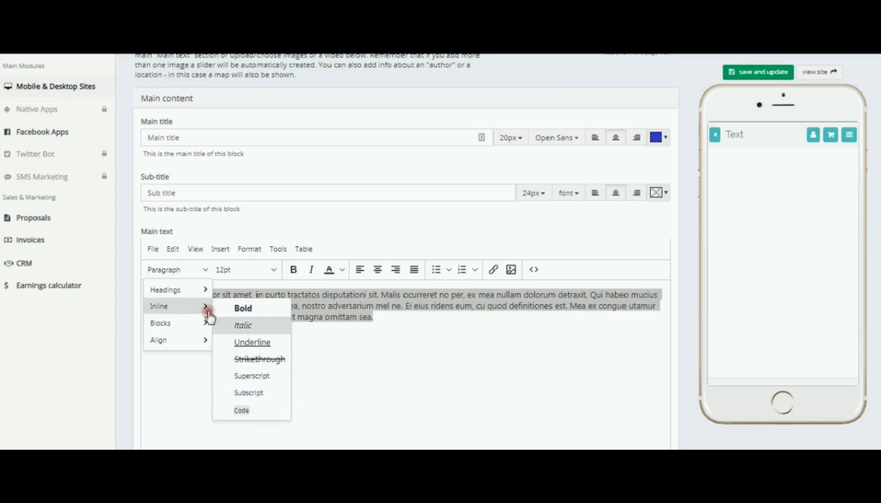
mouse_move(170, 326)
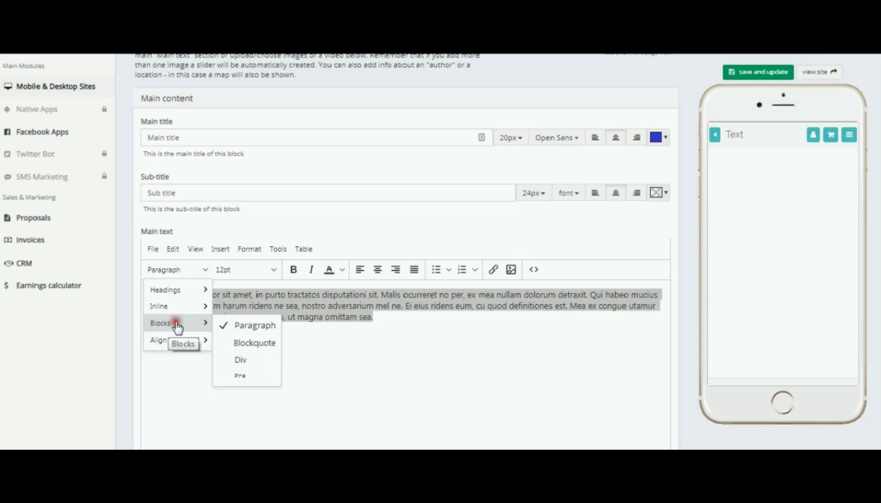
left_click(242, 376)
mouse_move(178, 339)
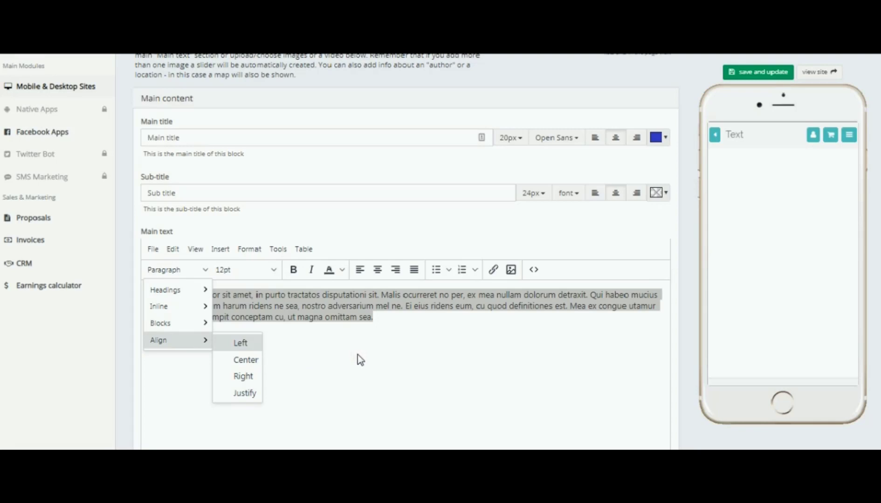
left_click(326, 342)
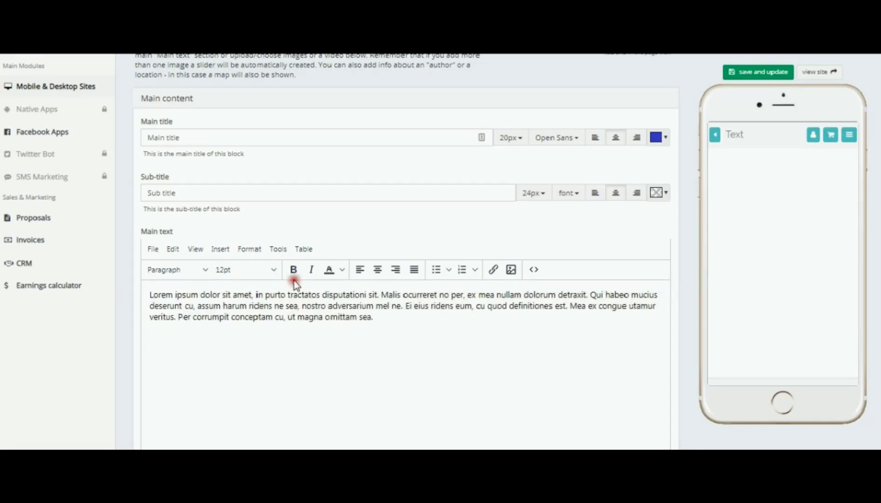
Examine the editor's text colour, bullet list and insert link options without applying them
left_click(342, 270)
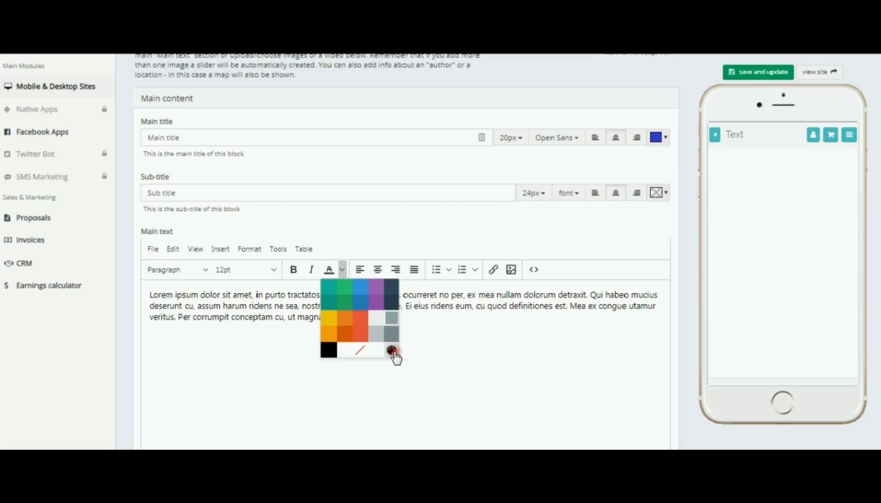
left_click(413, 354)
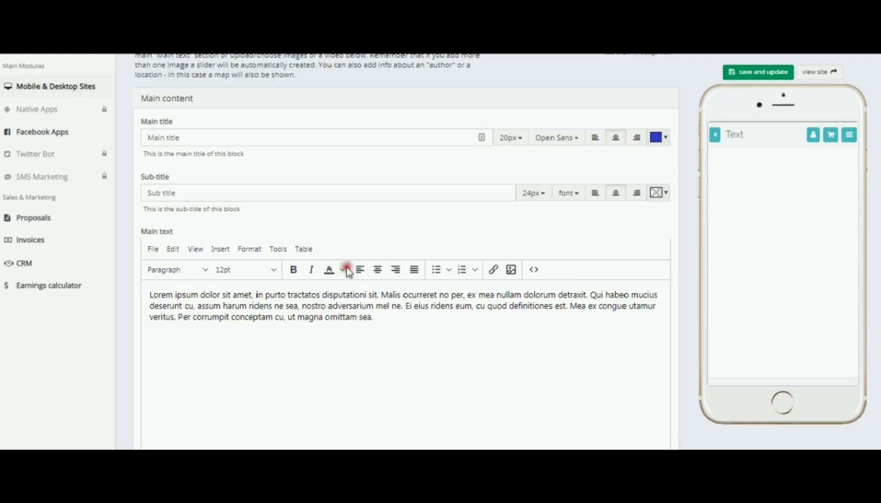
left_click(449, 270)
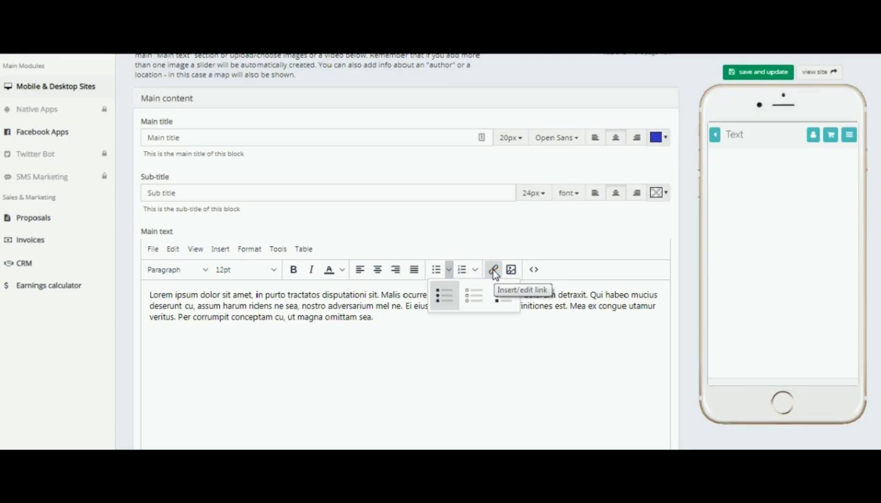
left_click(503, 322)
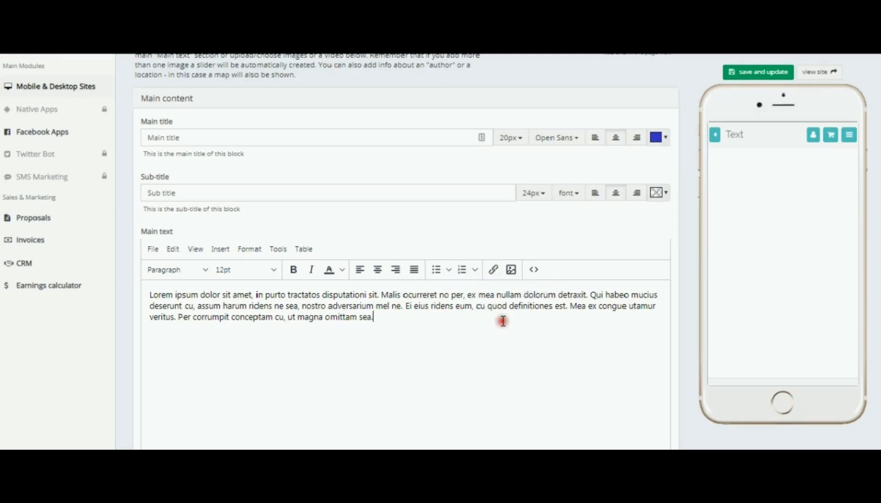
left_click(494, 270)
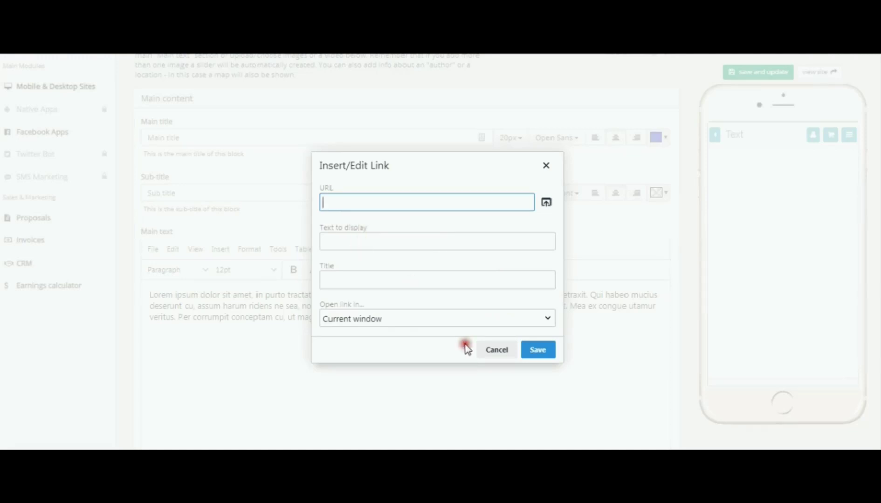
left_click(494, 354)
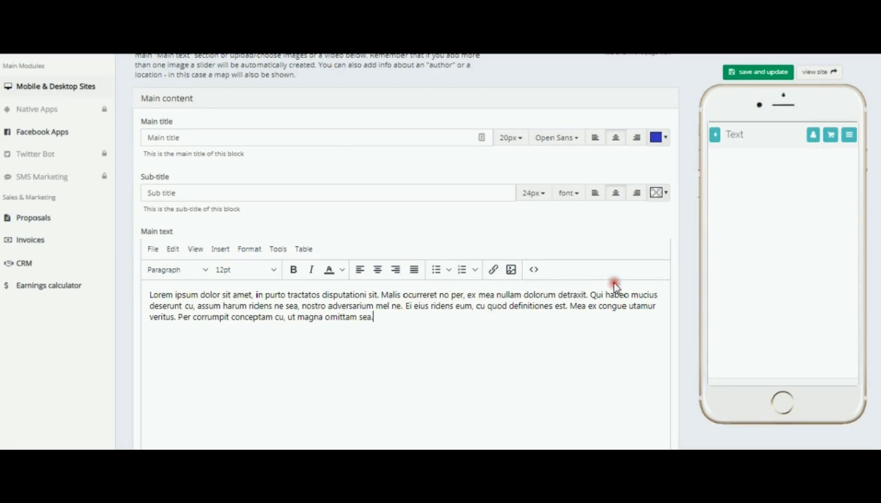
Add the starry night sky image from the global media library to the block
scroll(616, 288, "down", 6)
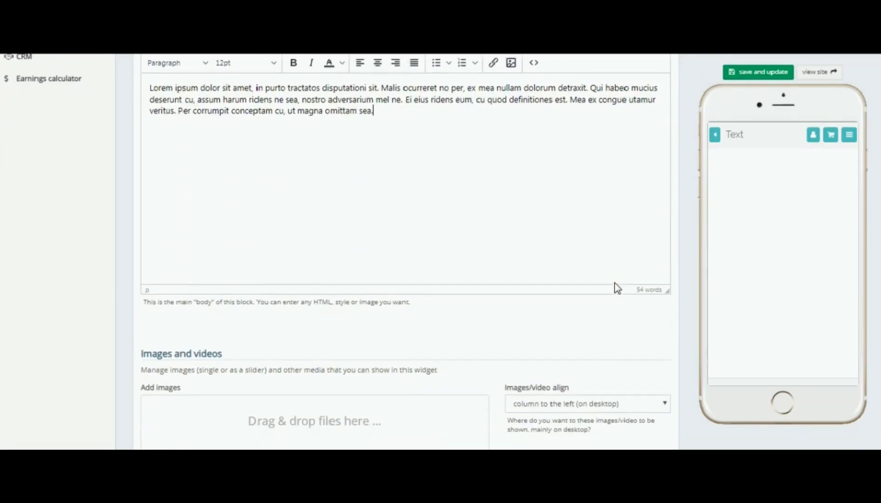
scroll(615, 288, "down", 3)
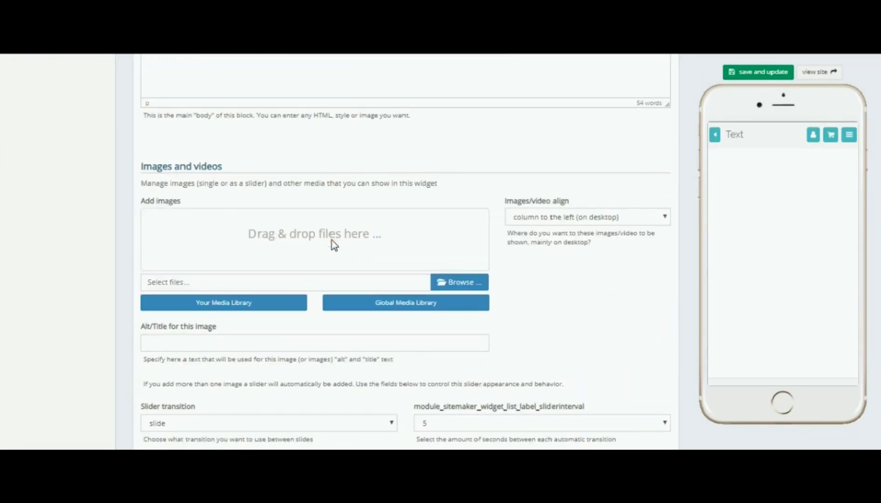
left_click(410, 307)
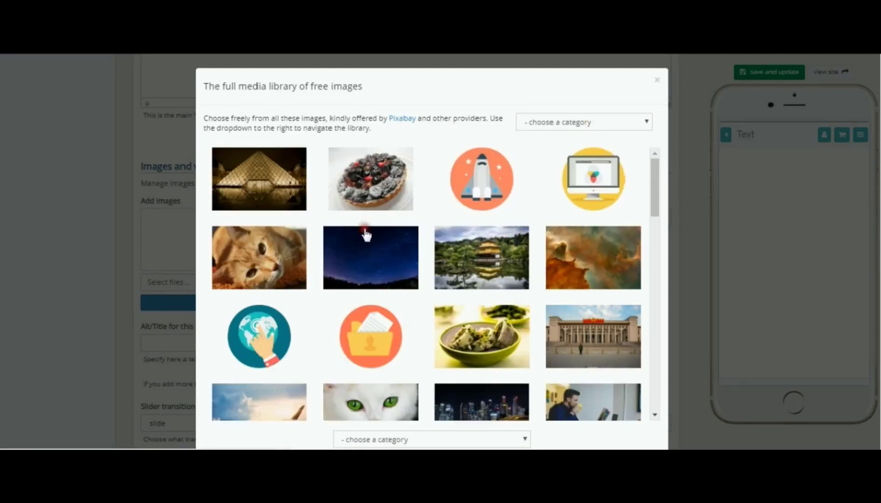
left_click(386, 244)
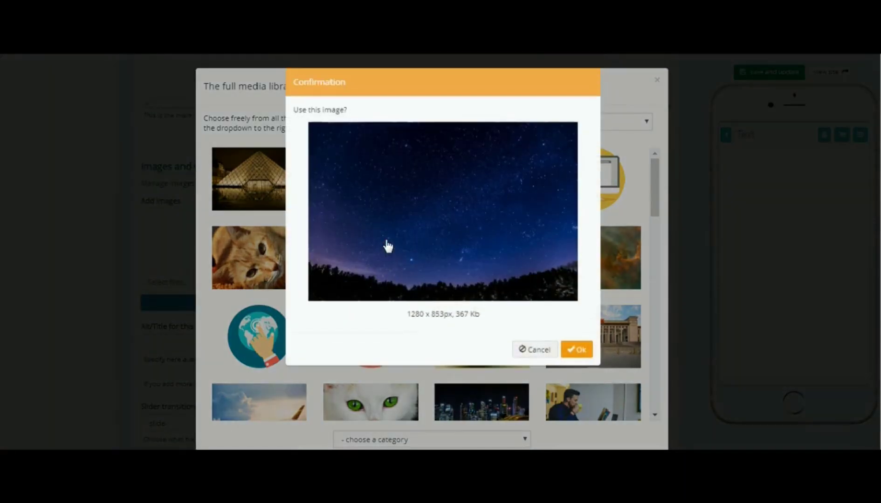
left_click(579, 350)
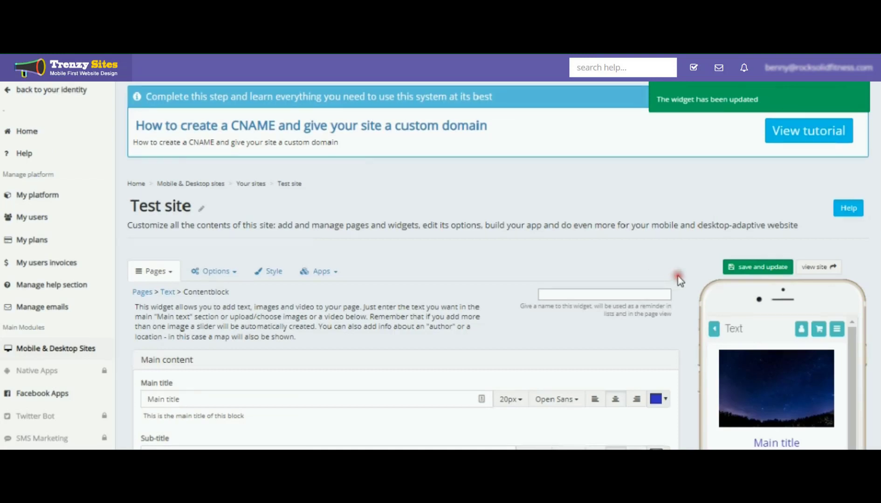
Try to set the image alignment to above the whole text block
scroll(678, 276, "down", 15)
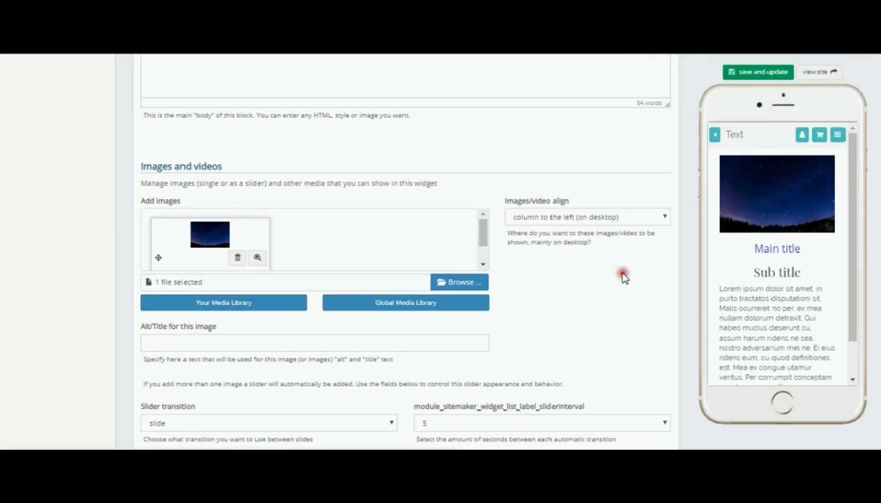
left_click(664, 217)
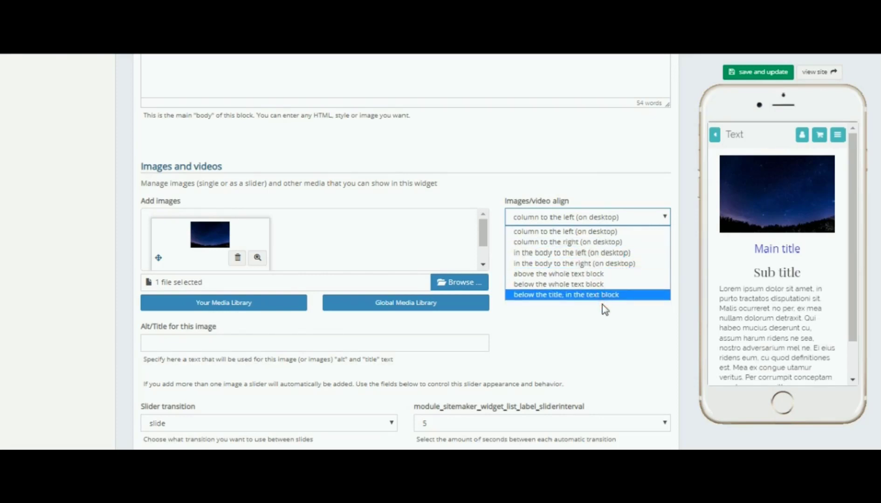
left_click(564, 277)
Add the green mountain landscape image from the global media library as a second image in the block
scroll(562, 279, "down", 1)
left_click(192, 273)
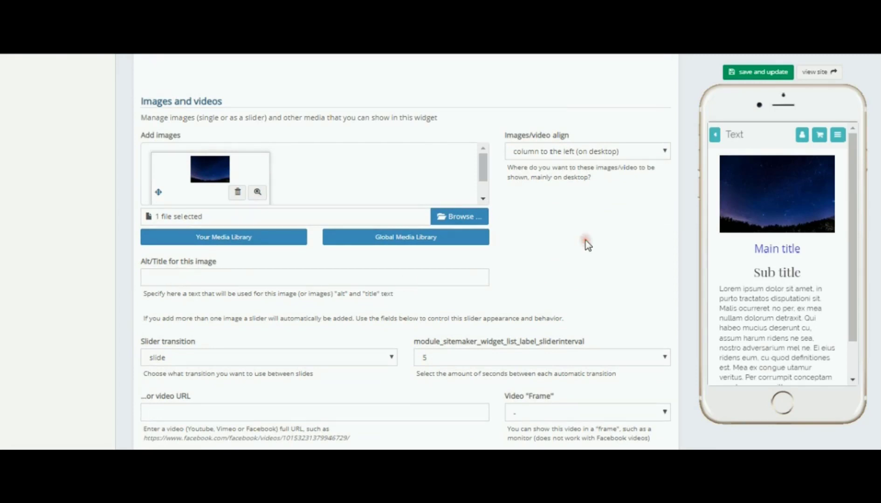
scroll(586, 240, "down", 1)
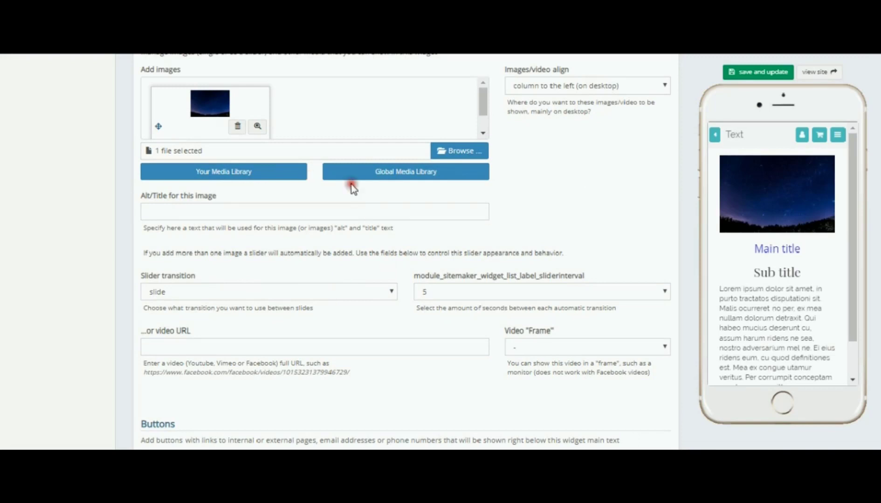
scroll(558, 227, "up", 1)
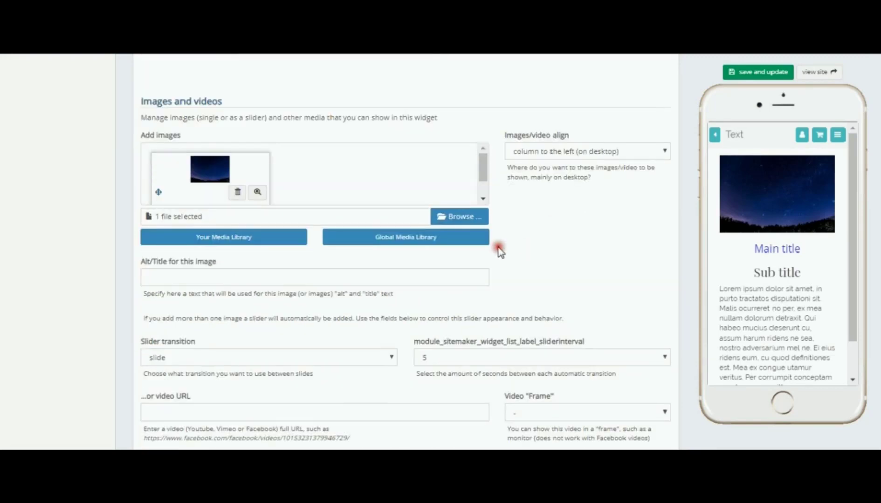
left_click(422, 239)
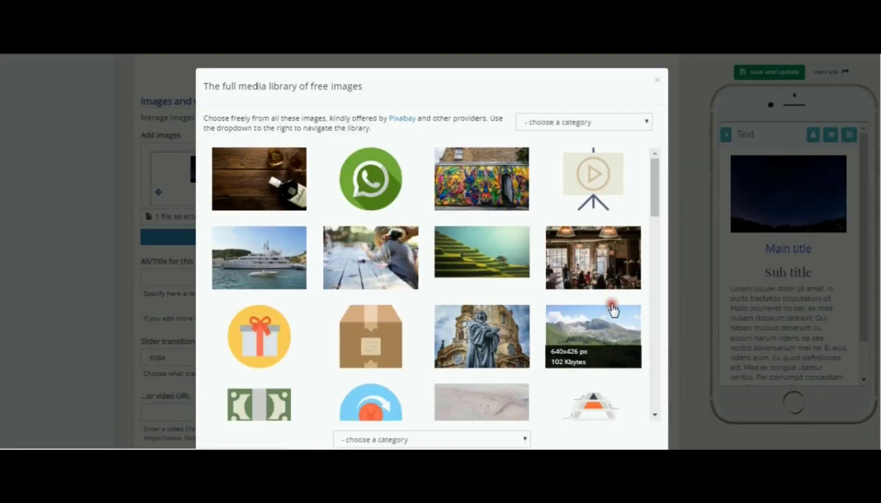
left_click(611, 331)
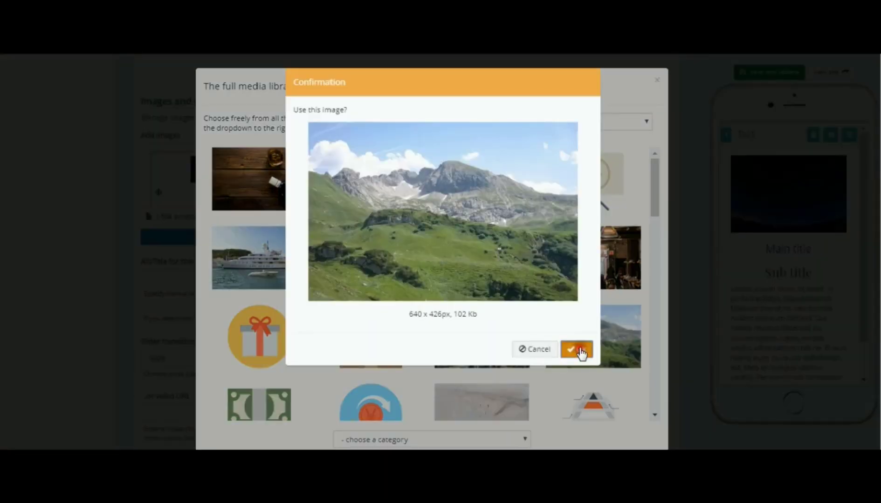
left_click(578, 351)
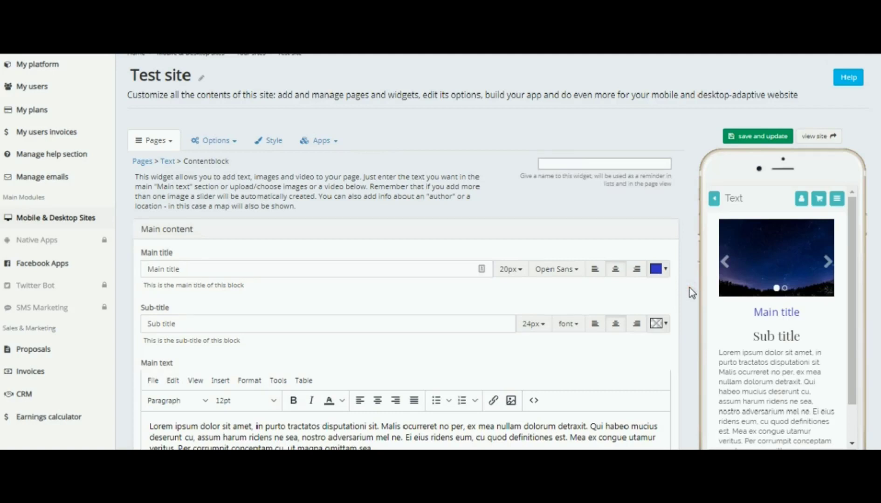
Set the slider transition to fade and save and update the widget
scroll(690, 287, "down", 3)
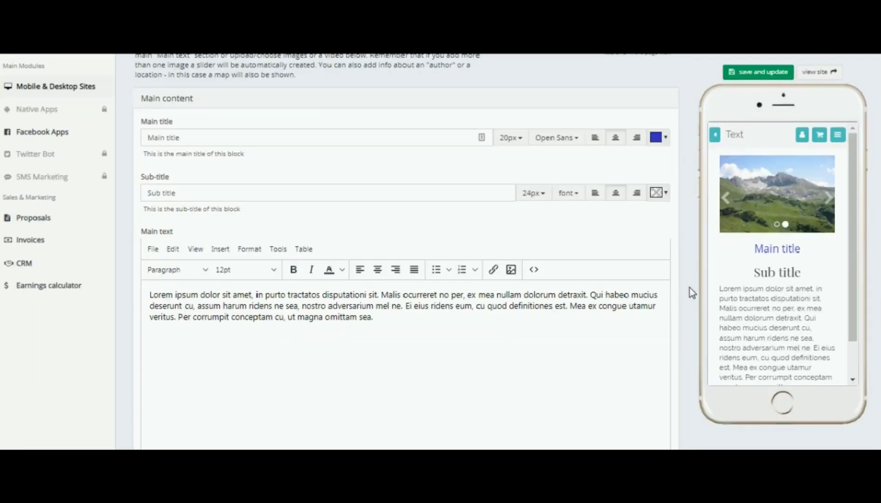
scroll(690, 288, "down", 8)
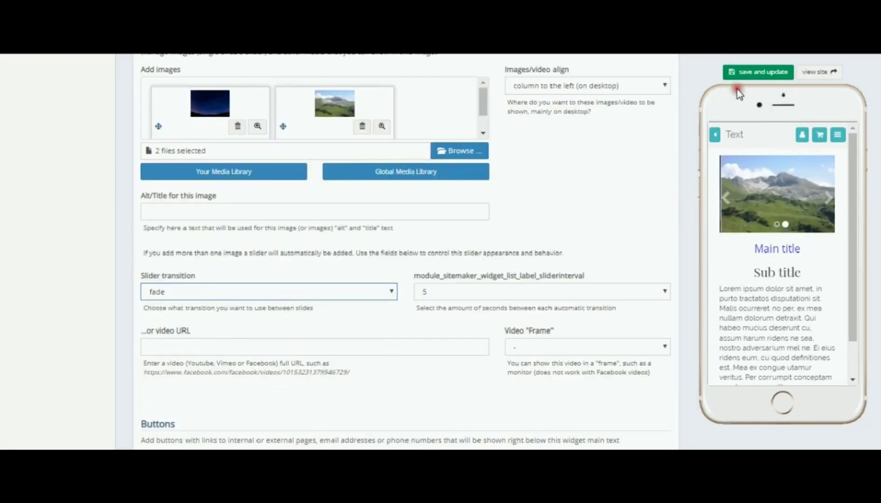
left_click(748, 71)
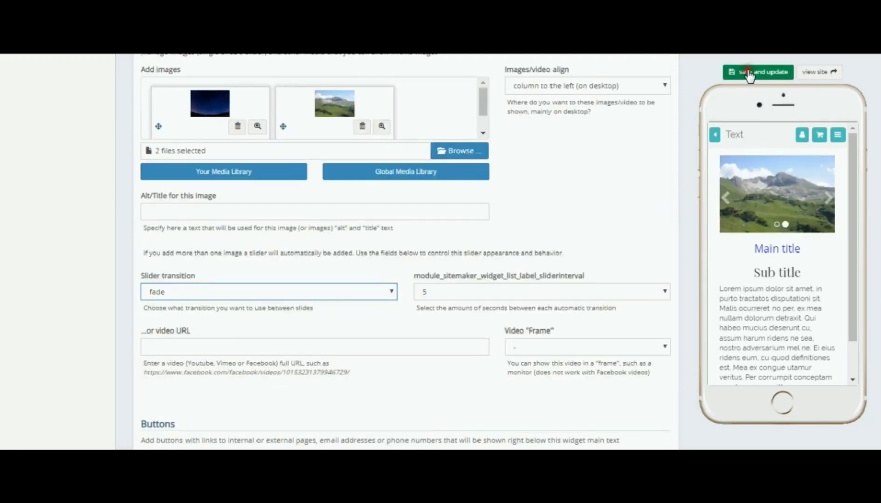
left_click(629, 215)
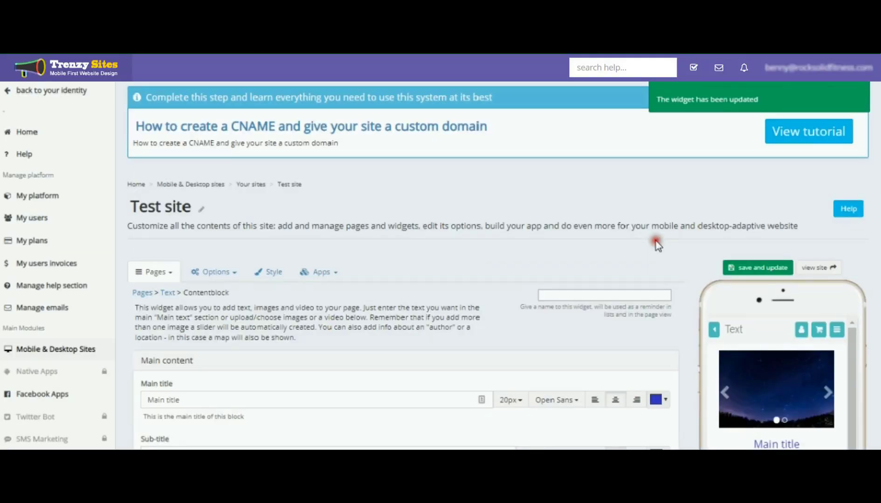
scroll(656, 244, "down", 15)
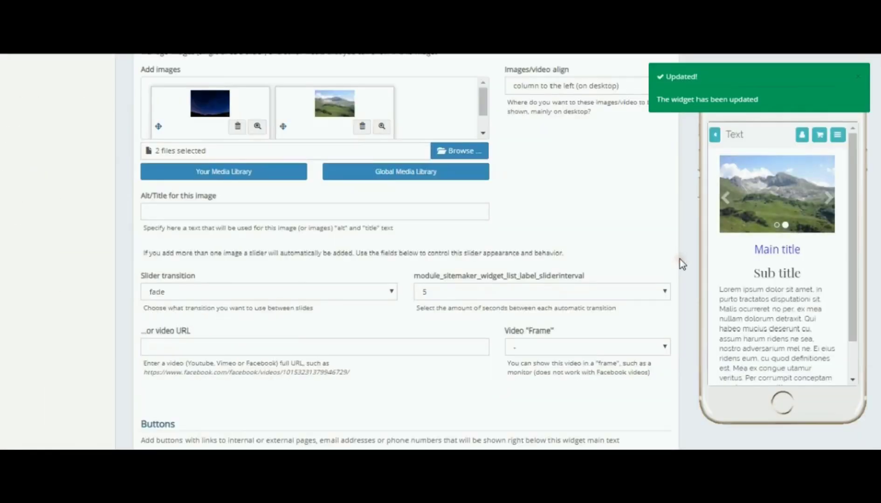
scroll(680, 260, "down", 3)
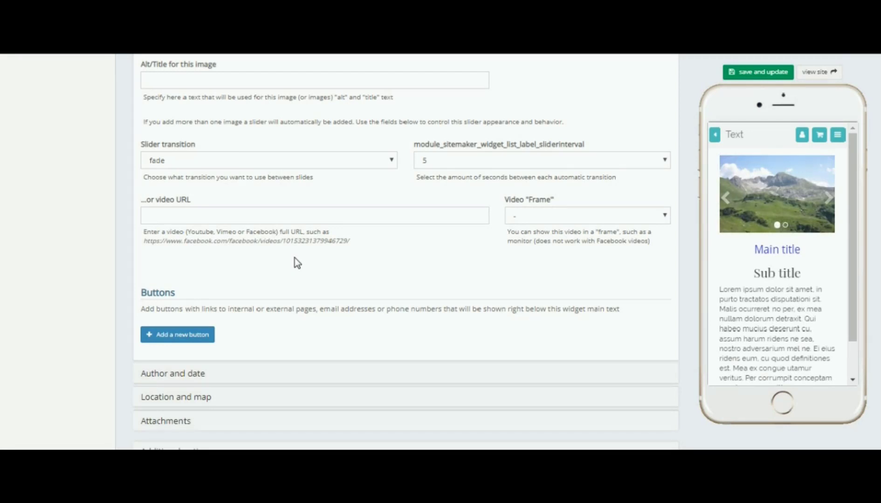
left_click(299, 395)
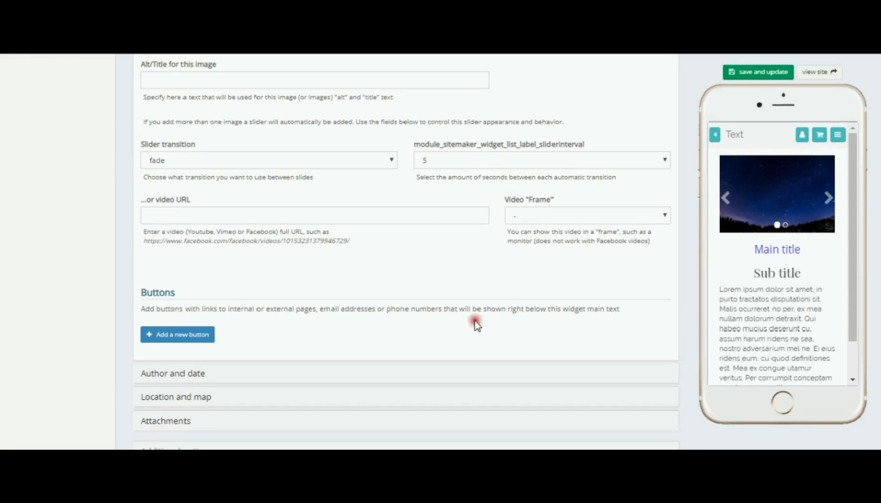
left_click(168, 215)
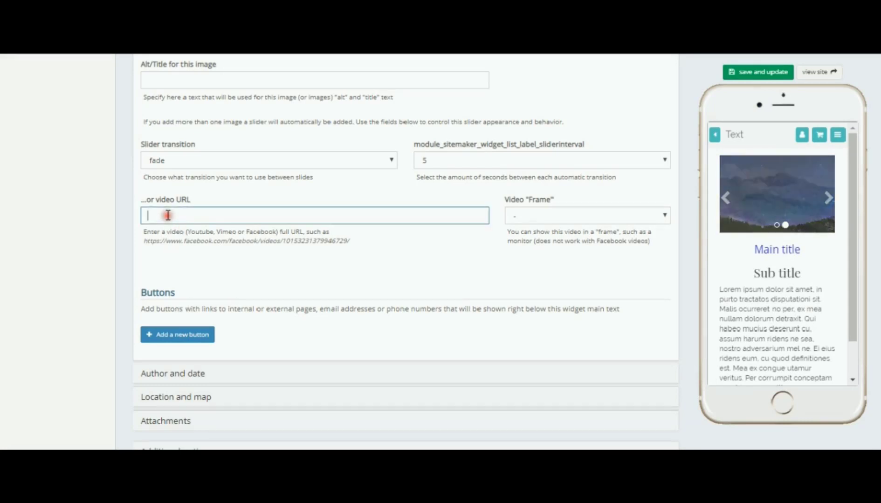
type("https://vimeo.com/278216257")
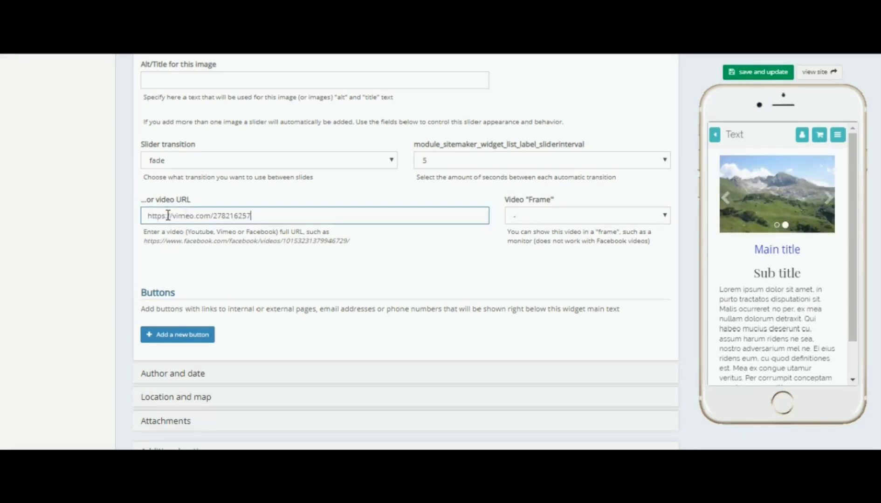
Set the video frame to MacBook Pro and save and update the widget
left_click(665, 214)
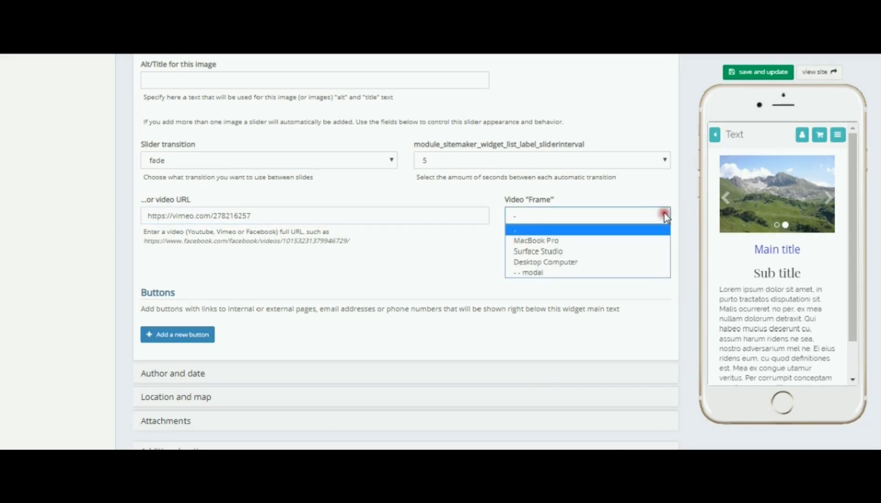
left_click(553, 241)
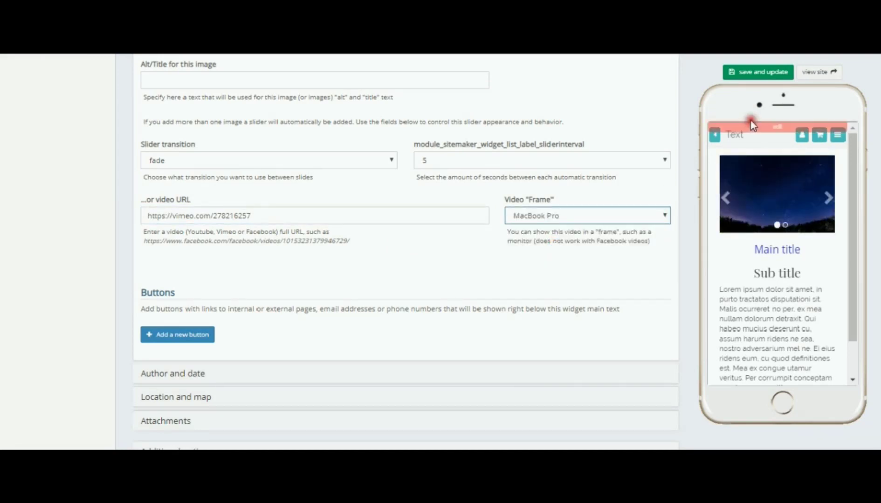
left_click(764, 74)
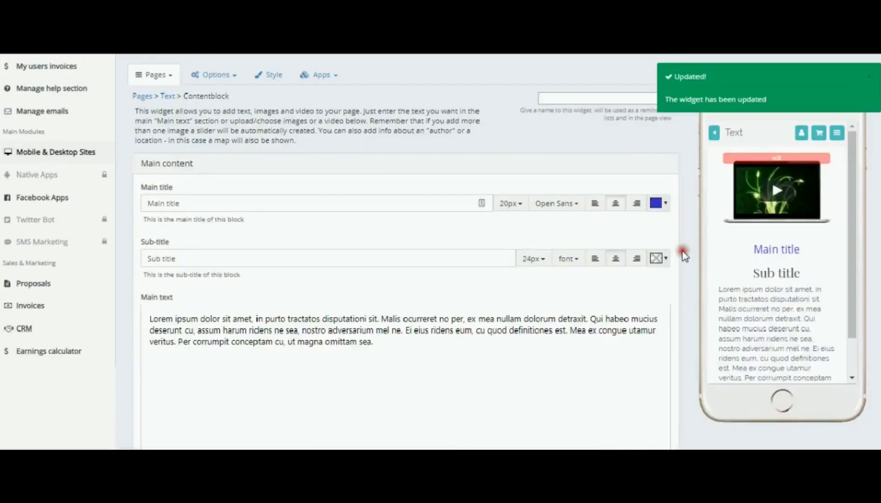
Play the framed video in the phone preview
scroll(684, 255, "up", 4)
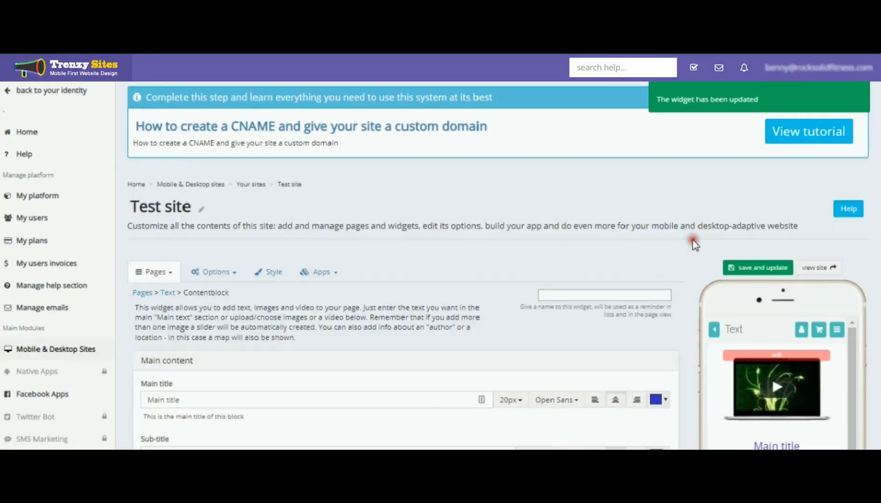
scroll(693, 244, "down", 3)
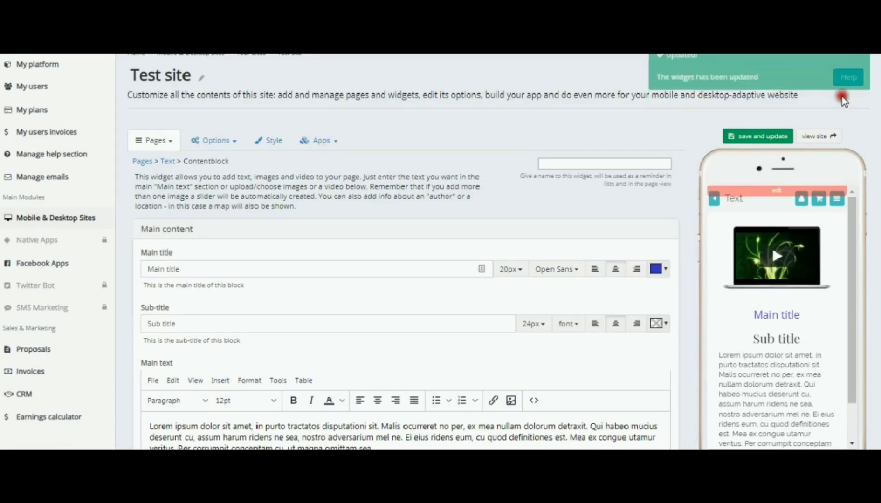
left_click(777, 255)
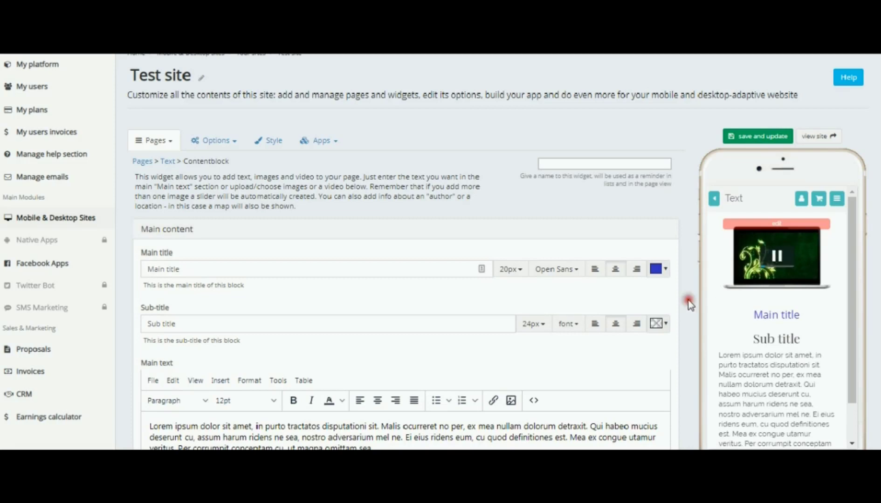
Review the block's text, images, alignment and video settings against the phone preview
scroll(688, 295, "down", 5)
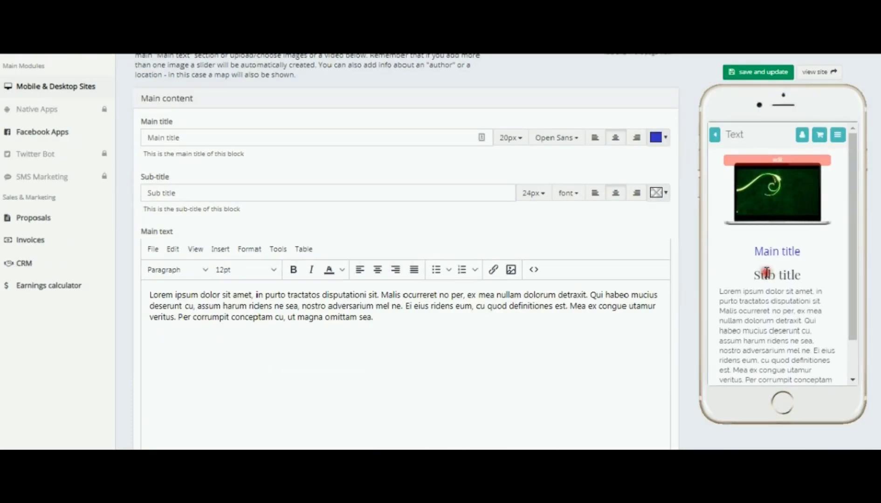
scroll(781, 253, "down", 2)
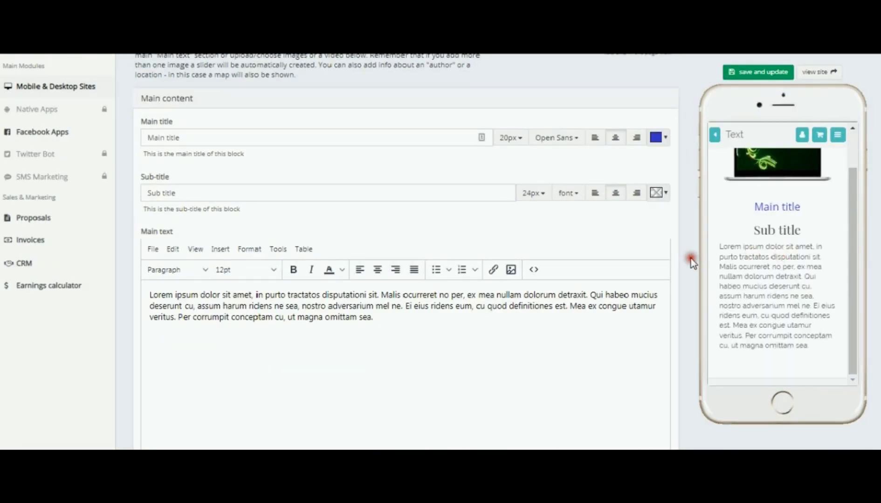
scroll(692, 258, "down", 10)
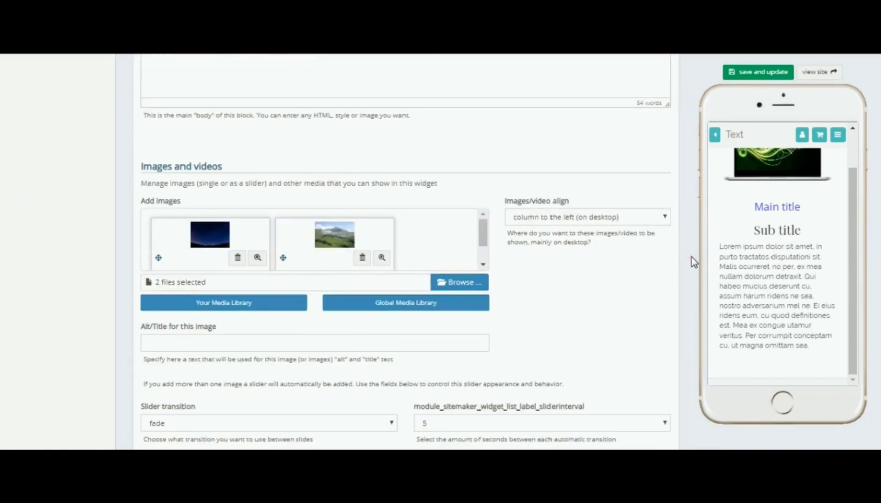
scroll(692, 258, "down", 6)
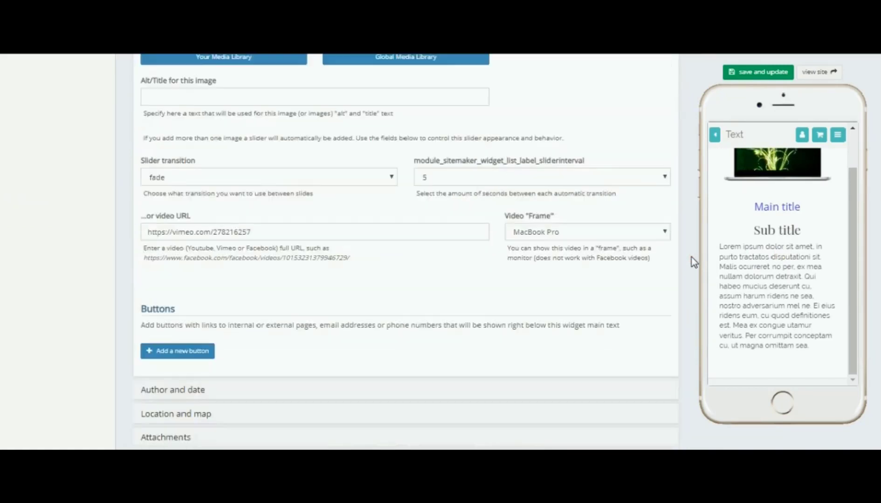
scroll(692, 257, "up", 1)
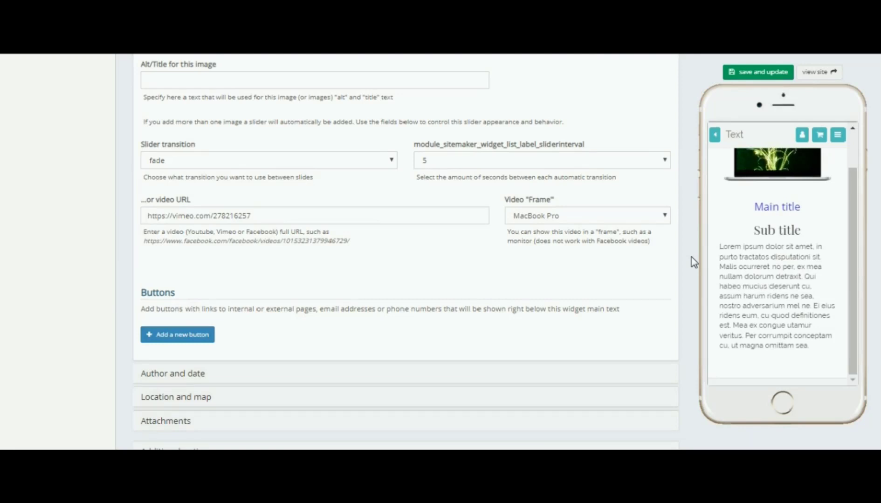
scroll(692, 257, "up", 5)
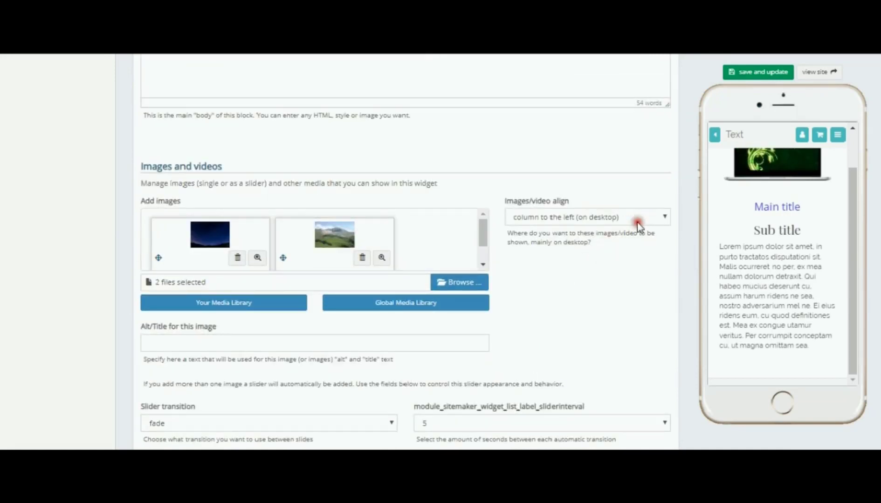
left_click(667, 217)
left_click(668, 218)
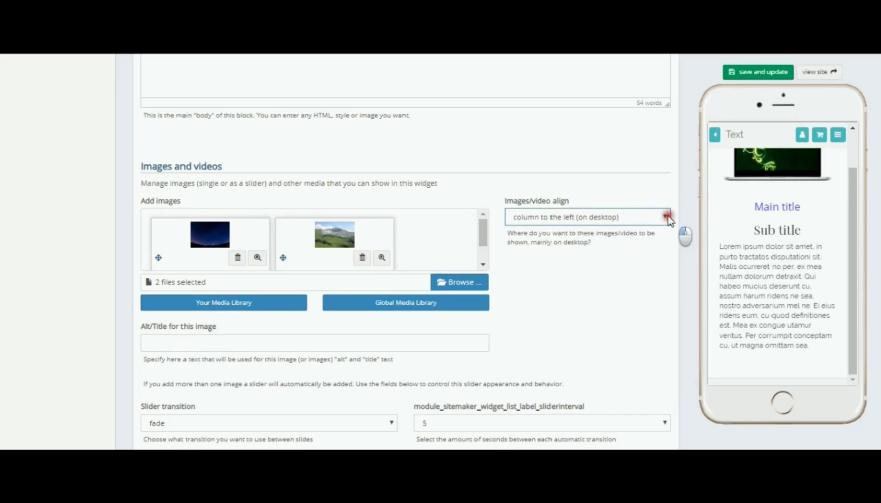
scroll(453, 252, "up", 5)
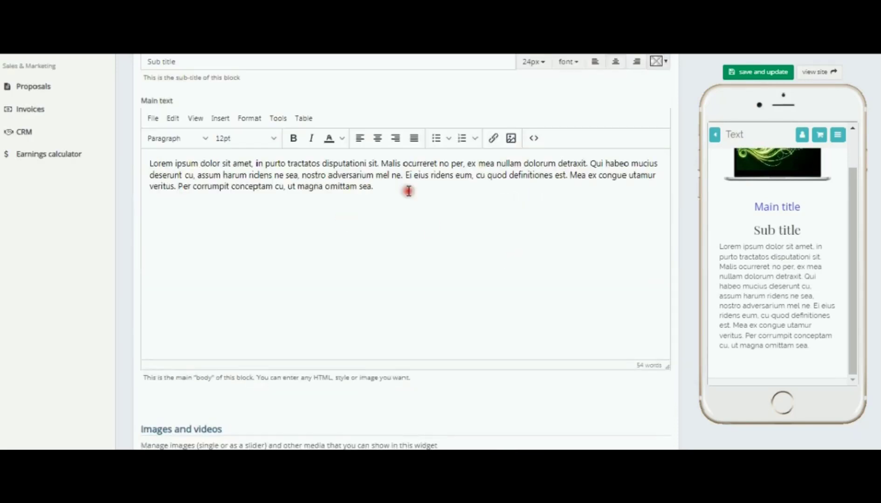
scroll(437, 237, "up", 2)
scroll(437, 235, "up", 2)
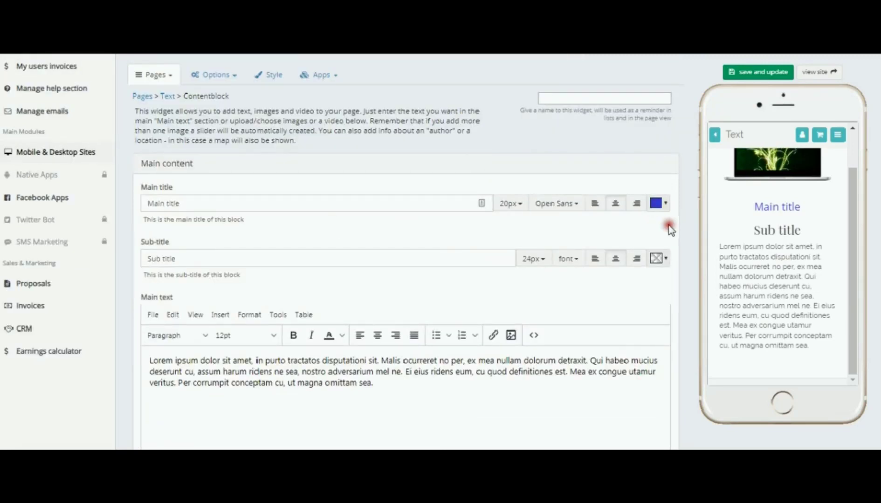
scroll(684, 231, "down", 9)
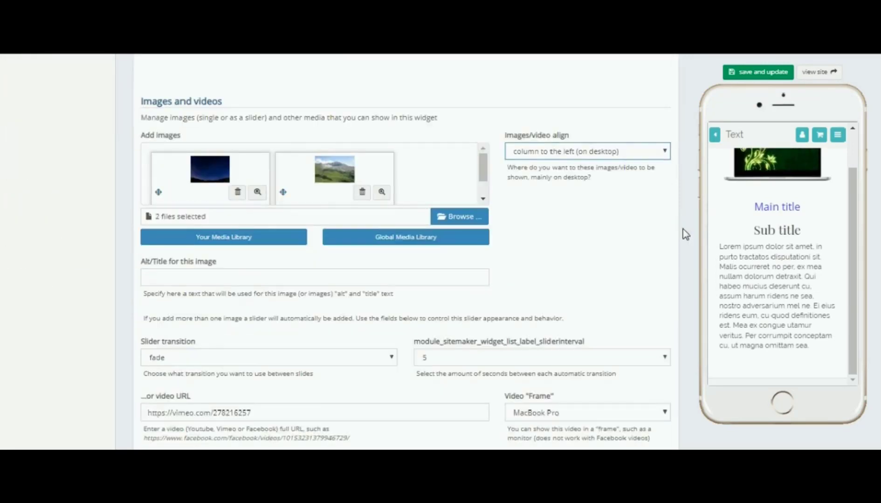
scroll(684, 234, "down", 3)
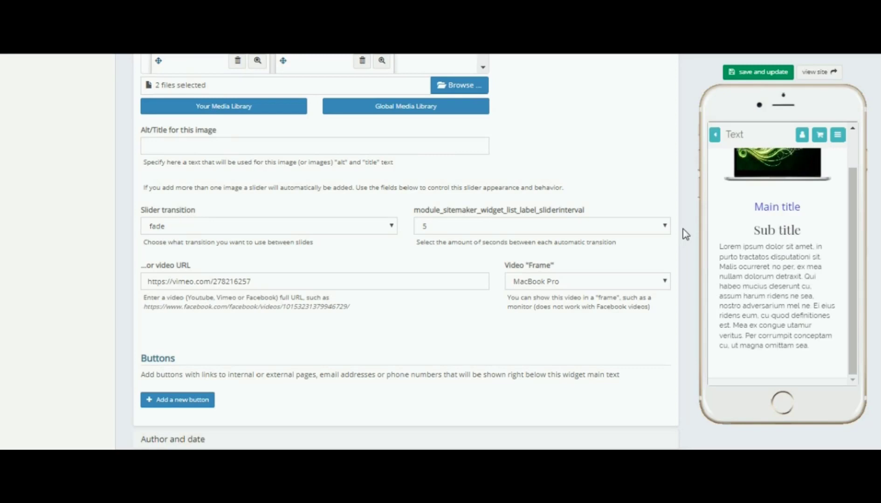
scroll(685, 234, "down", 3)
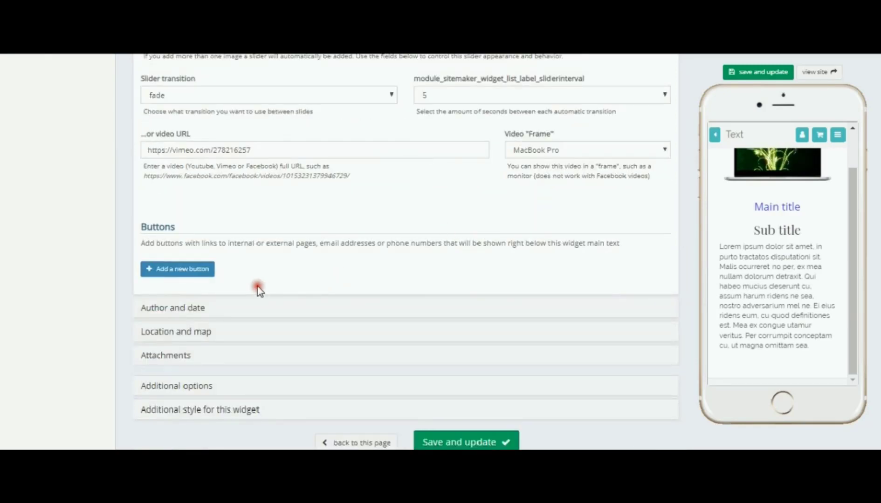
Add a new button to the block that links to the internal page Dresses
left_click(191, 269)
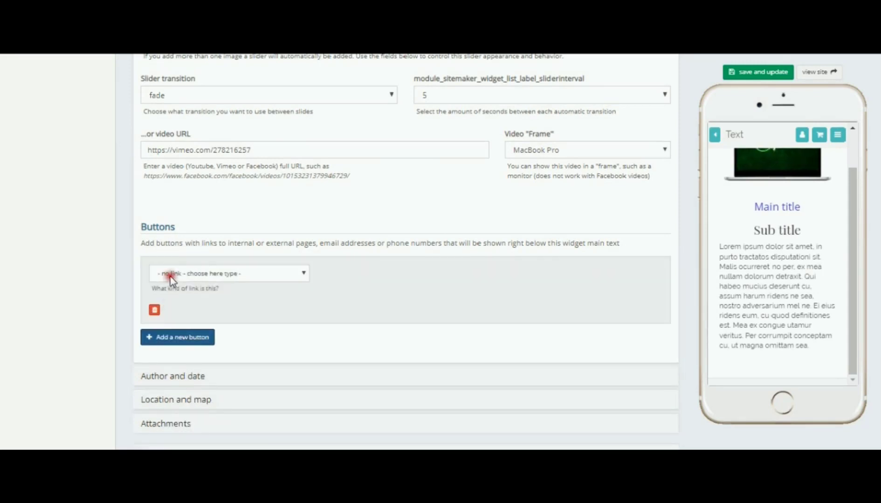
left_click(303, 273)
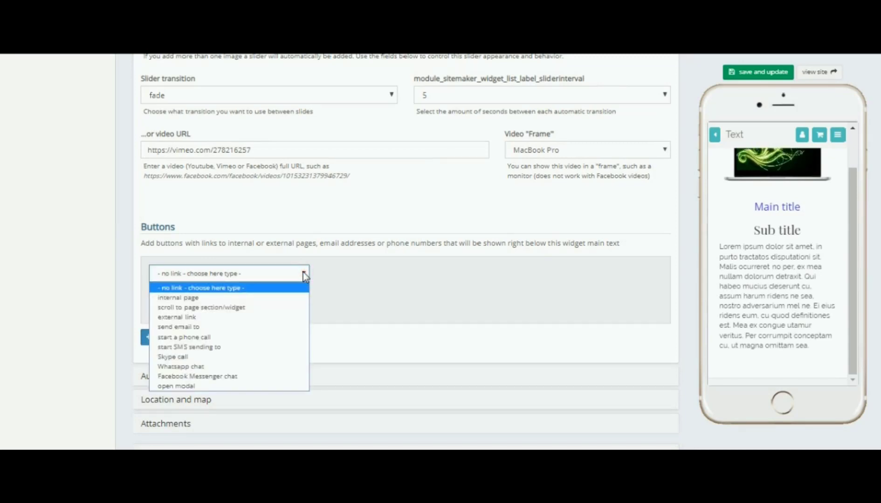
left_click(189, 301)
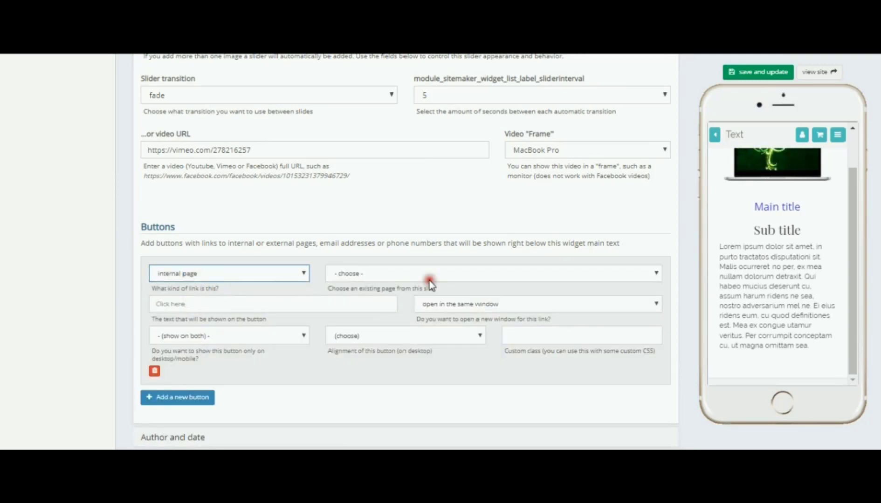
left_click(656, 273)
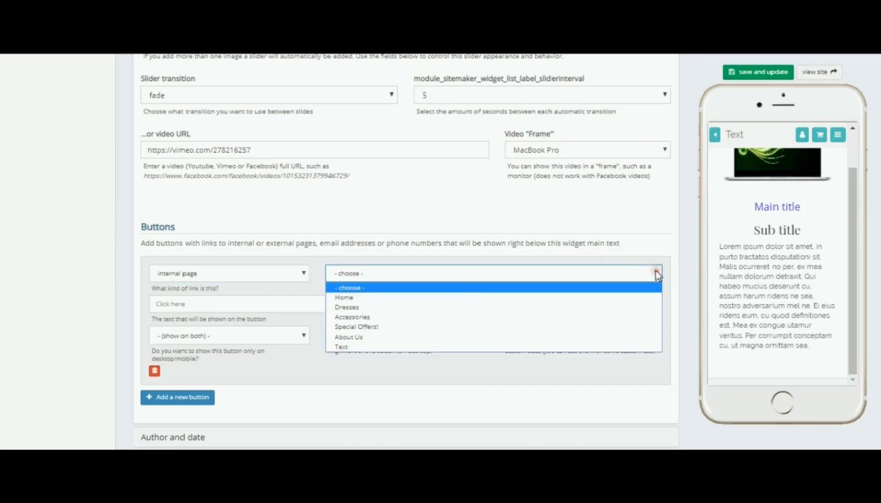
left_click(355, 308)
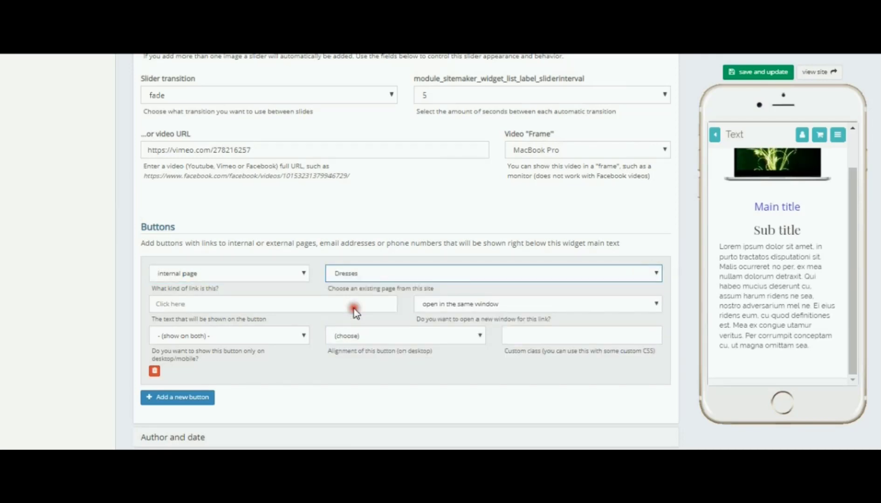
Set the button's text to Click Here, keeping it opening in the same window
left_click(199, 304)
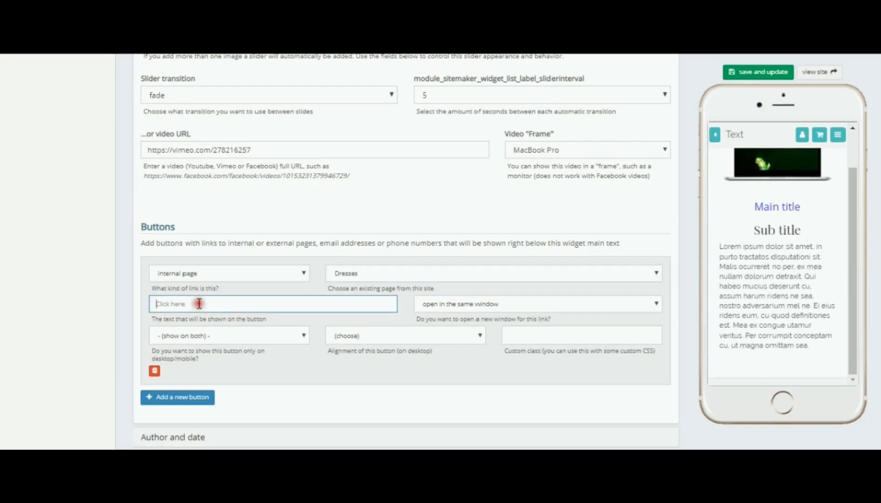
type("Clic")
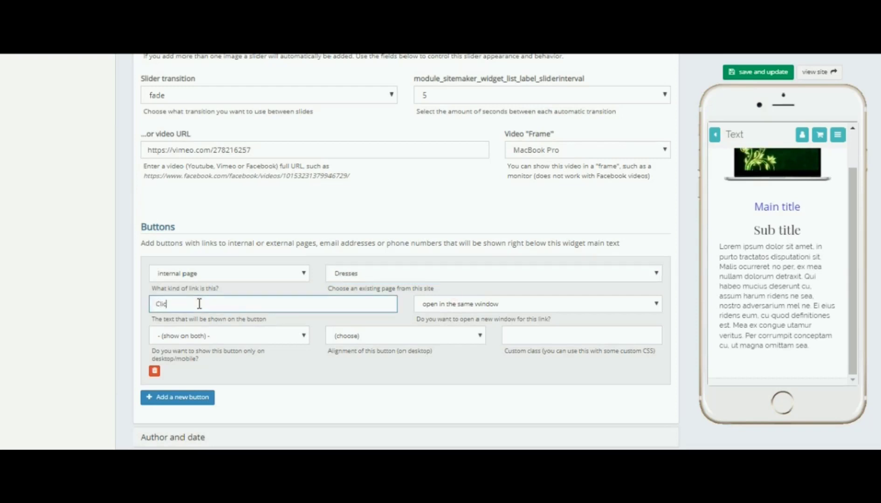
type("k Here")
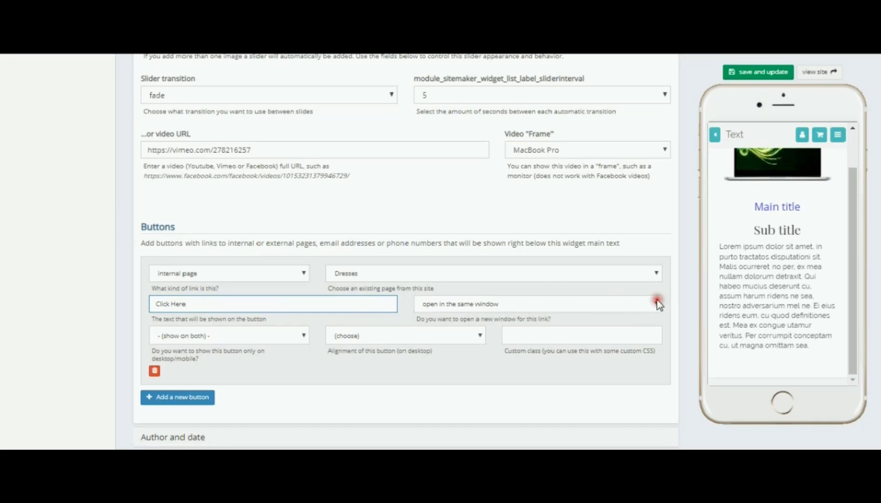
left_click(656, 303)
left_click(657, 303)
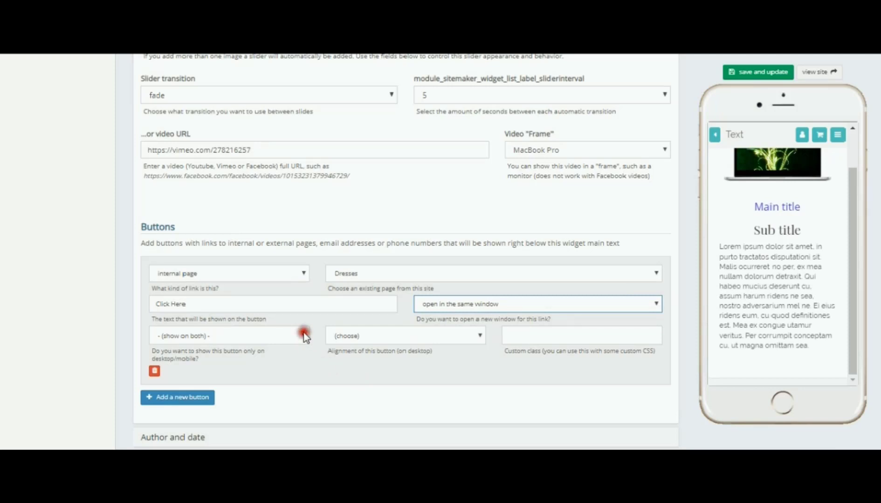
Set the button's desktop alignment to center and save and update the widget
left_click(479, 335)
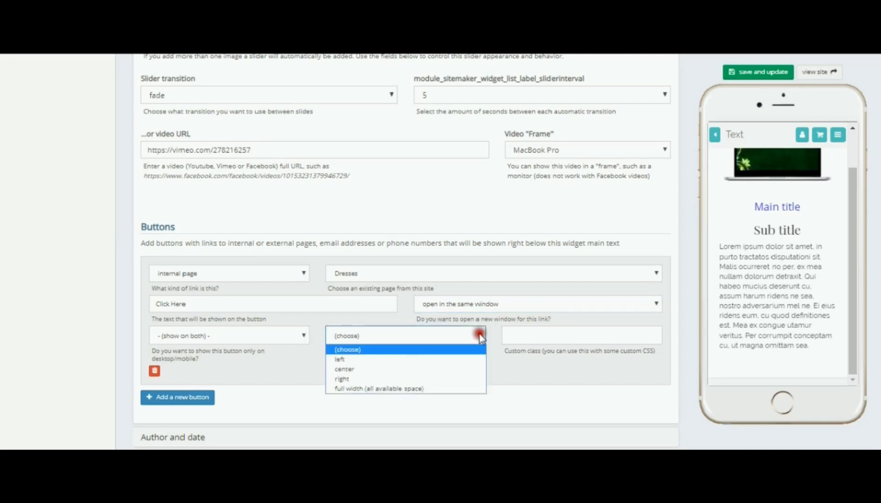
left_click(346, 371)
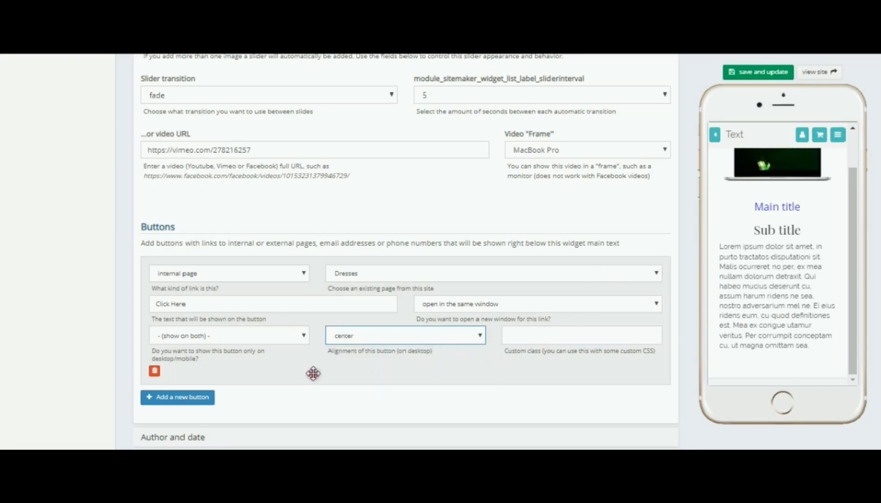
left_click(180, 399)
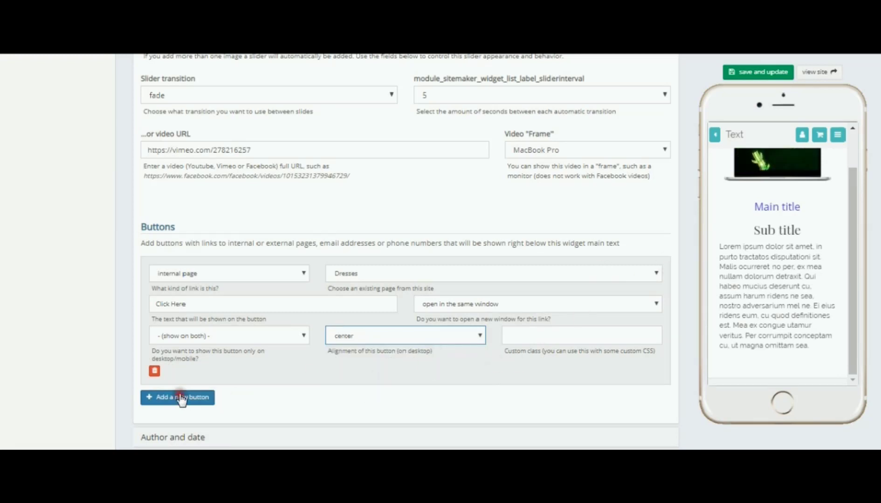
left_click(765, 73)
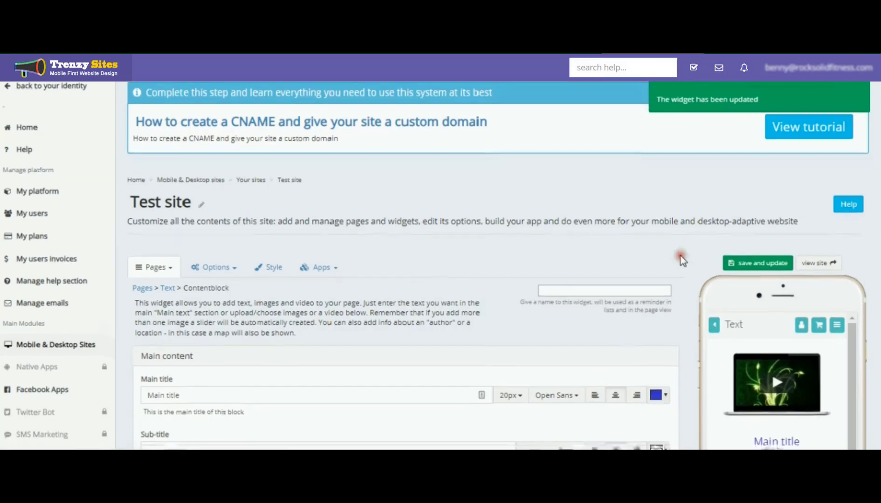
Add a second button entry below the Click Here button without choosing a link type
scroll(680, 259, "down", 5)
scroll(776, 269, "down", 1)
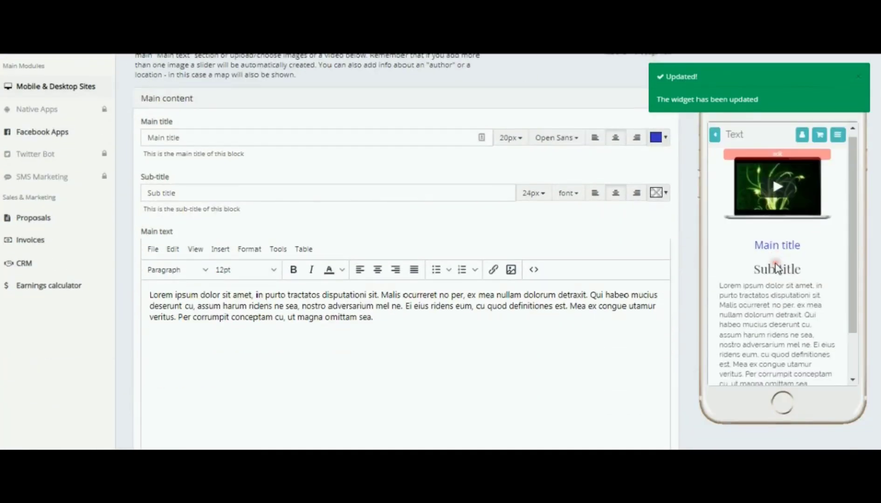
scroll(777, 268, "down", 1)
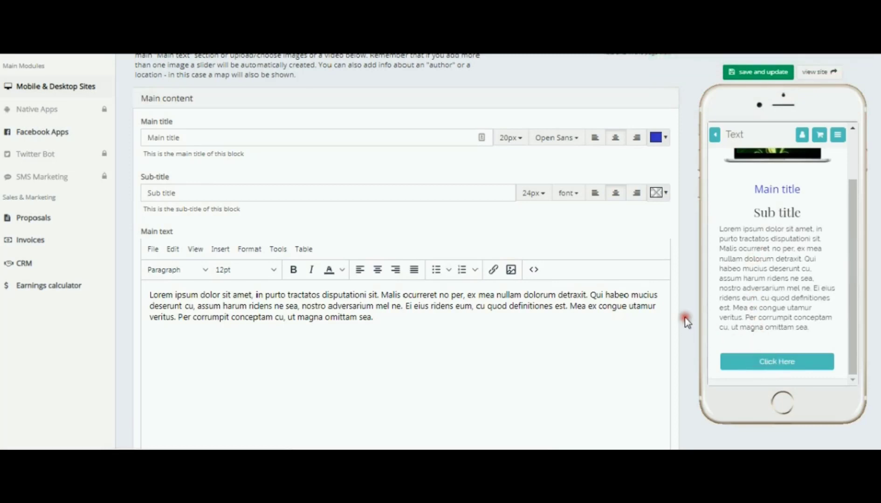
scroll(686, 320, "down", 15)
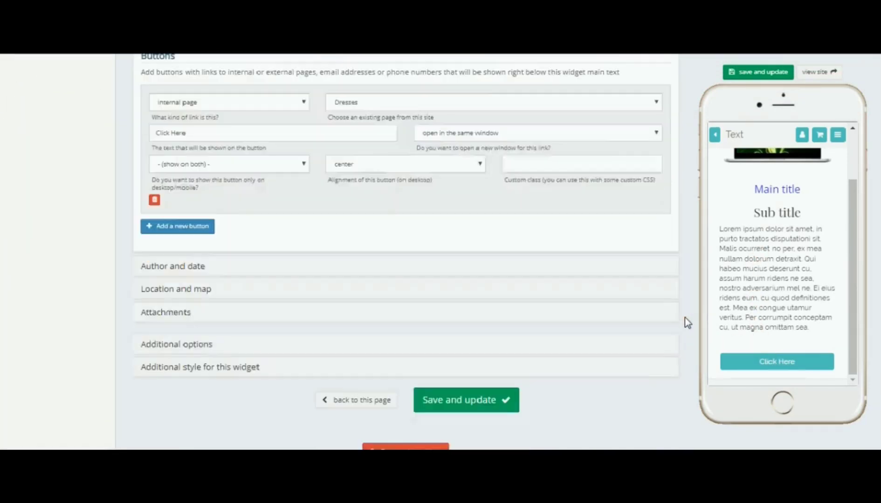
left_click(184, 202)
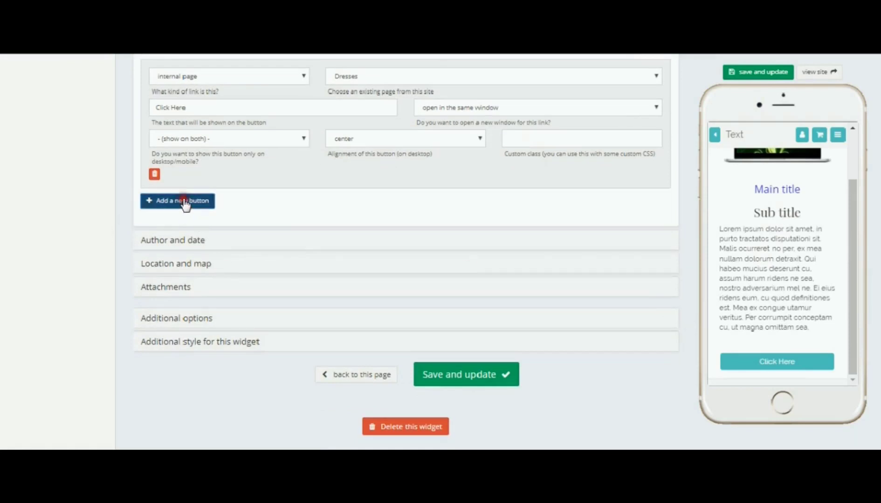
left_click(302, 210)
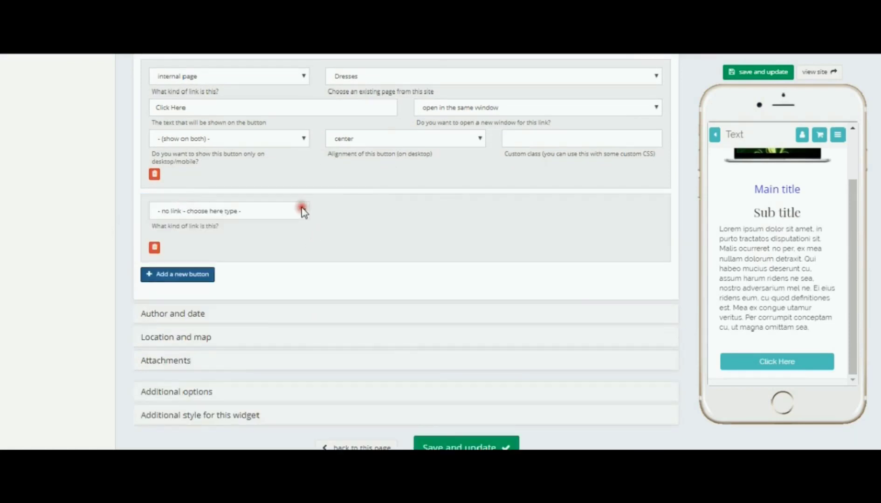
left_click(302, 211)
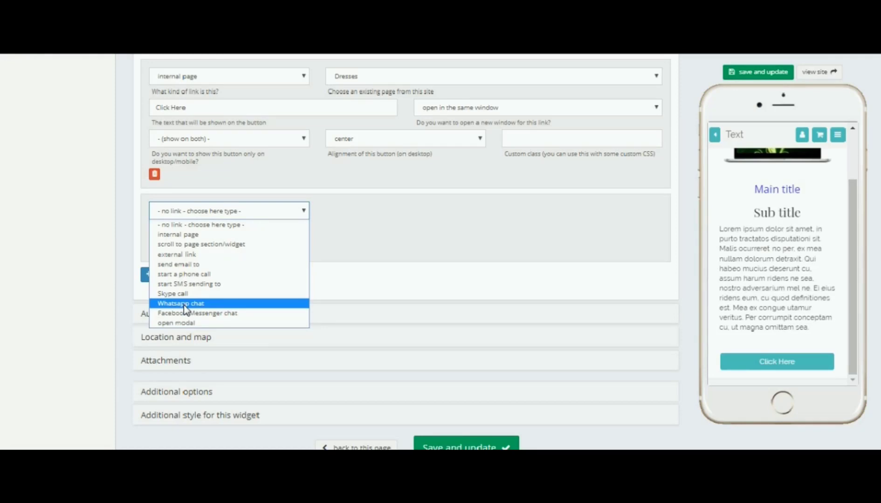
left_click(362, 233)
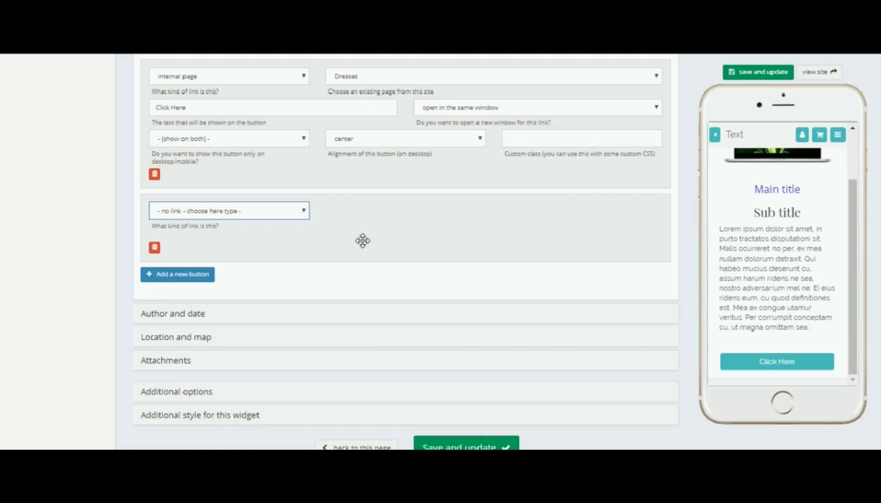
Expand the Author and date section and enter the author's name
scroll(363, 240, "up", 3)
scroll(362, 241, "down", 3)
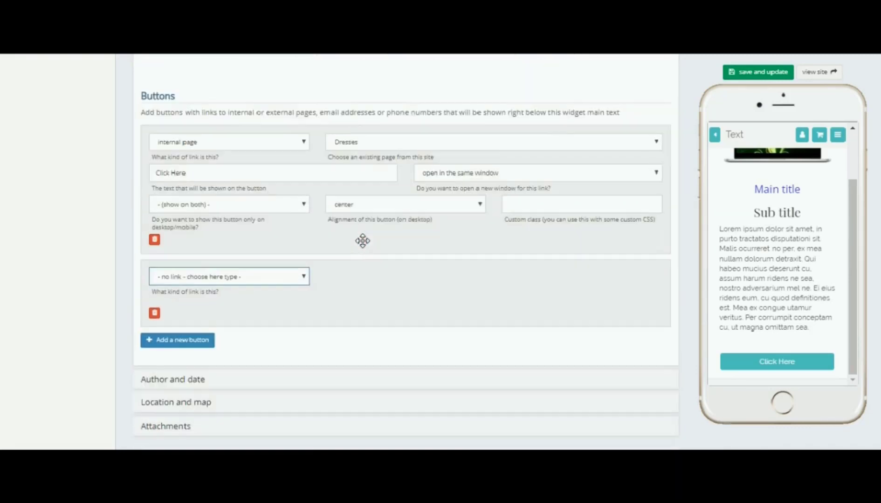
scroll(363, 240, "down", 3)
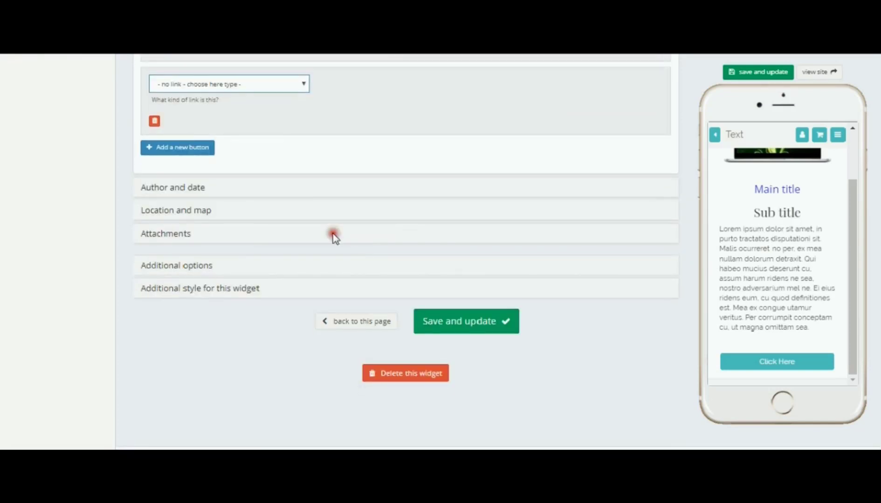
left_click(181, 189)
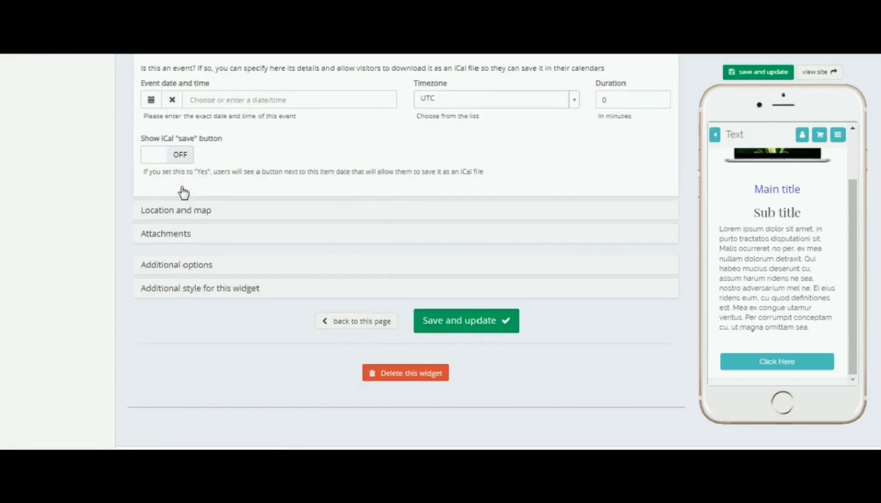
scroll(557, 254, "up", 5)
scroll(560, 256, "up", 3)
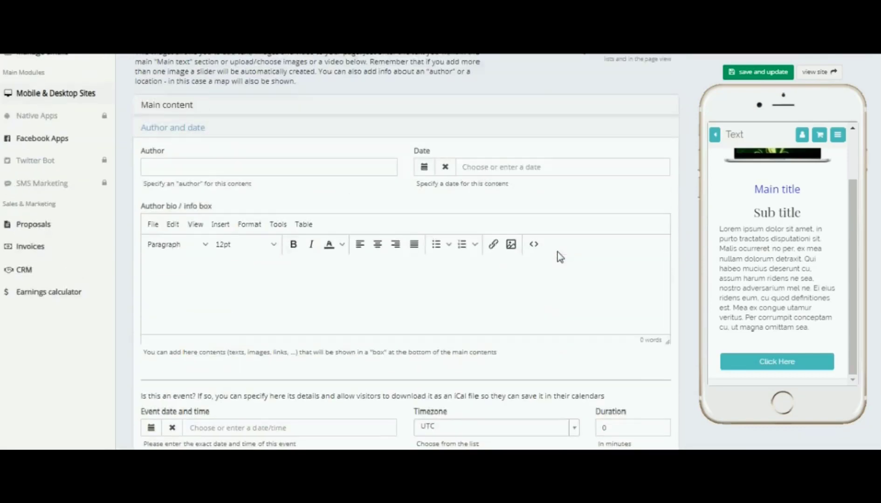
left_click(156, 167)
left_click(157, 167)
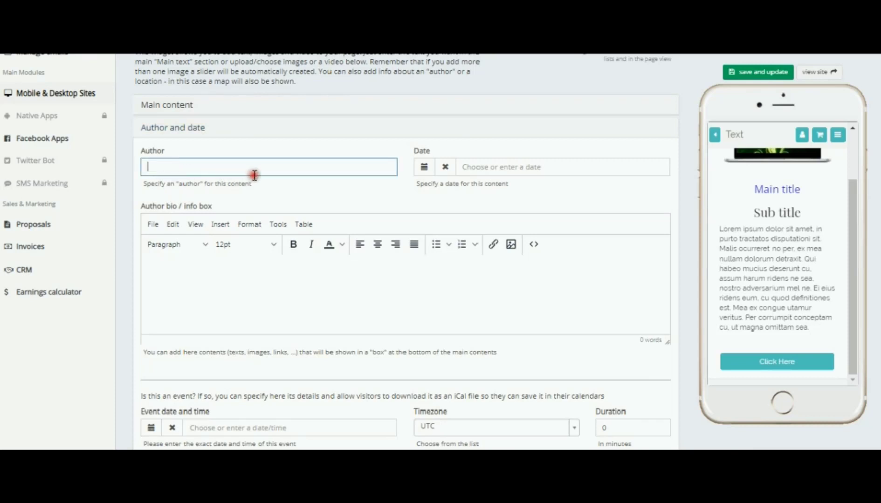
left_click(344, 167)
type("Scotty")
Set the date to 07-Mar-2019 and write I am the CEO in the author bio box
left_click(434, 176)
left_click(424, 169)
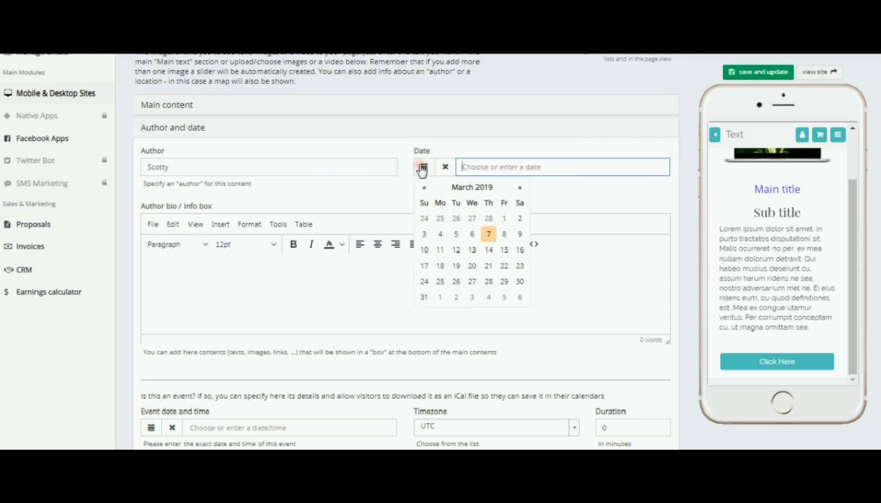
left_click(490, 234)
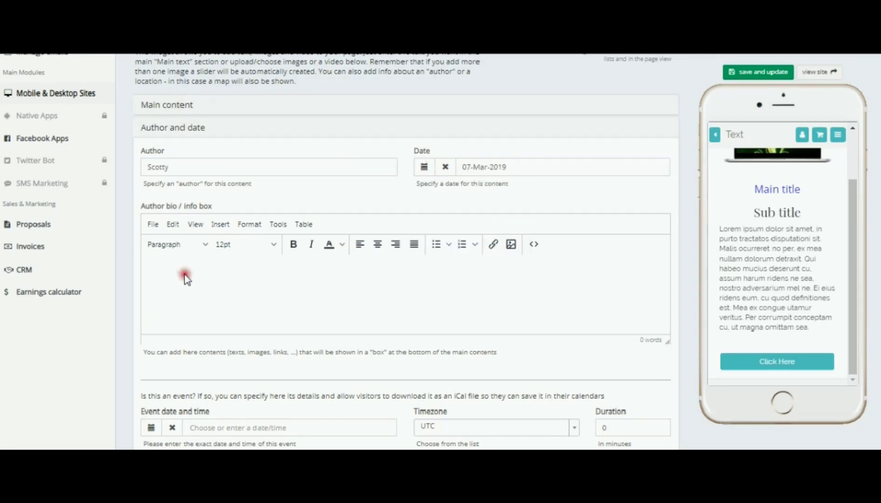
left_click(168, 268)
type("I am the CEO")
Turn on the Show iCal "save" button option
scroll(360, 295, "down", 3)
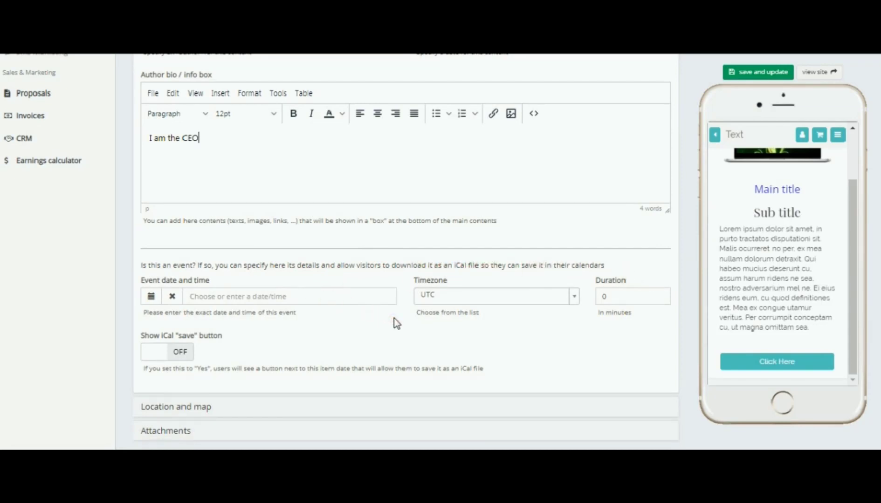
scroll(394, 318, "down", 1)
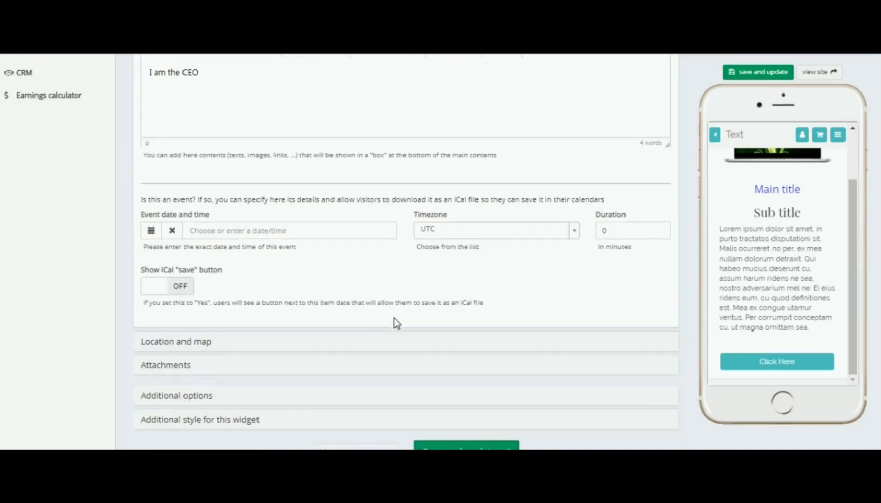
left_click(176, 290)
left_click(182, 289)
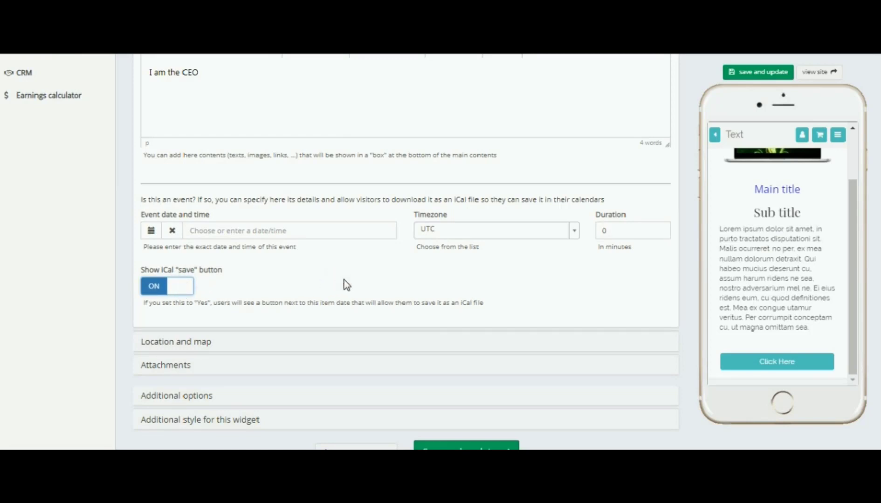
Expand the Location and map section and enter the location's street address, choosing the first suggested address
scroll(347, 285, "down", 2)
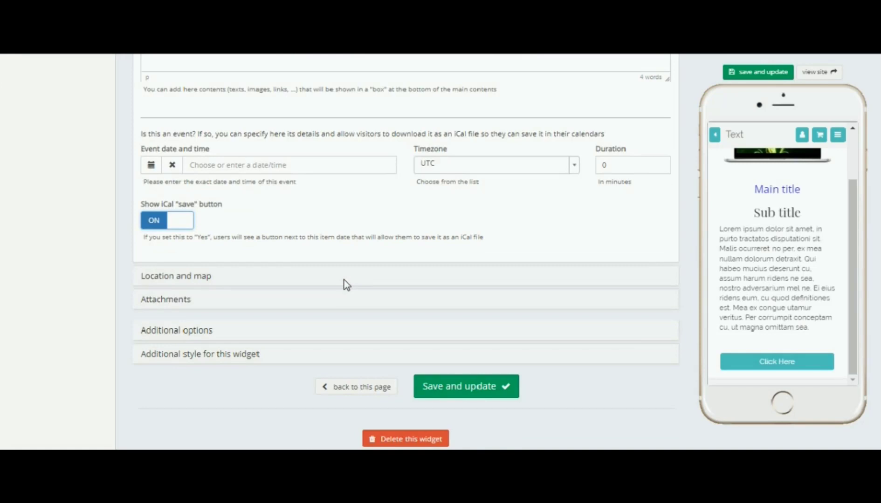
left_click(196, 277)
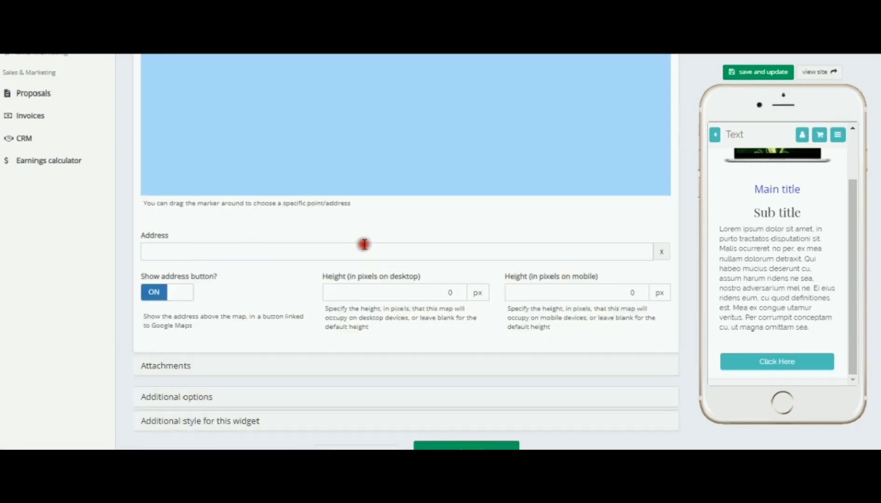
scroll(364, 245, "up", 5)
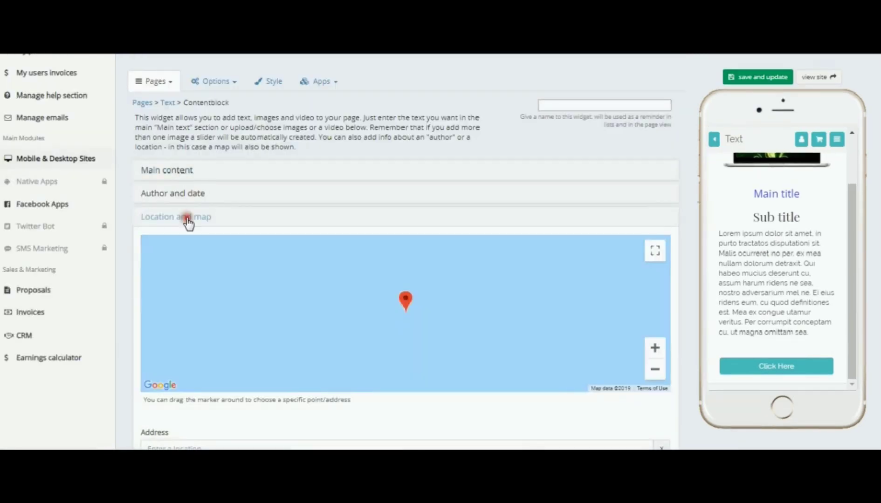
scroll(507, 420, "down", 3)
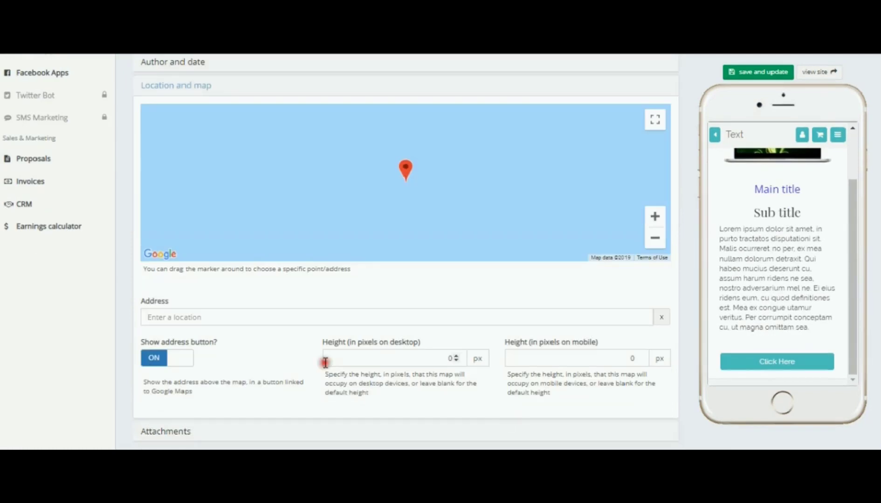
left_click(179, 317)
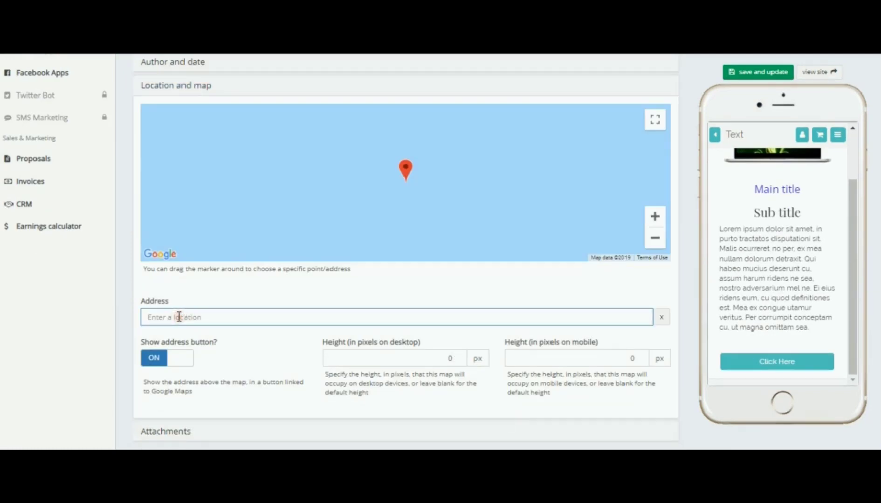
type("1234")
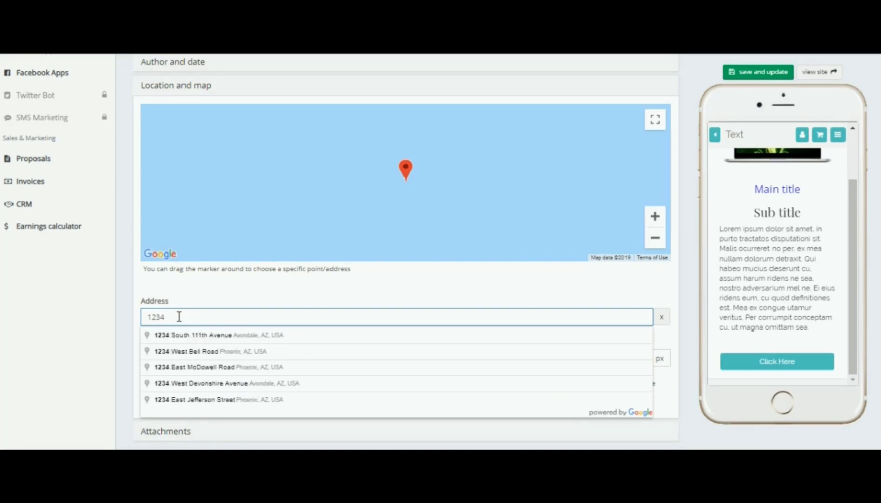
left_click(242, 336)
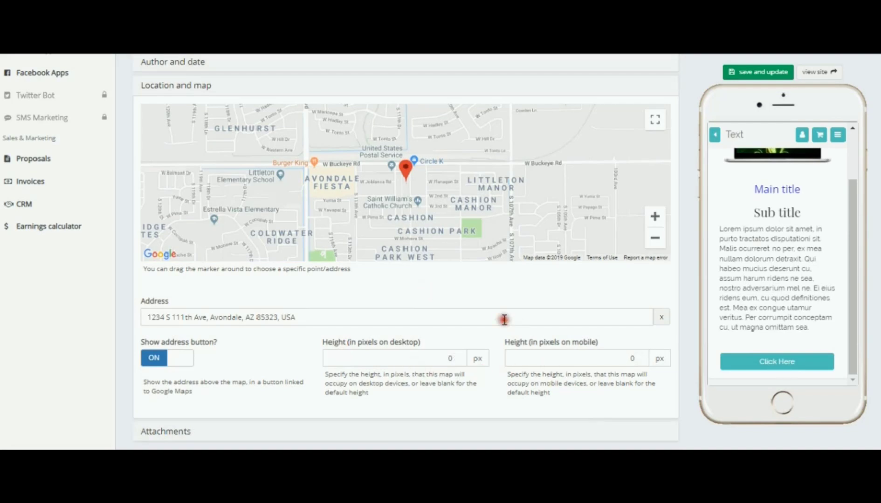
Expand the Attachments section and review its attachment upload options
scroll(243, 354, "down", 2)
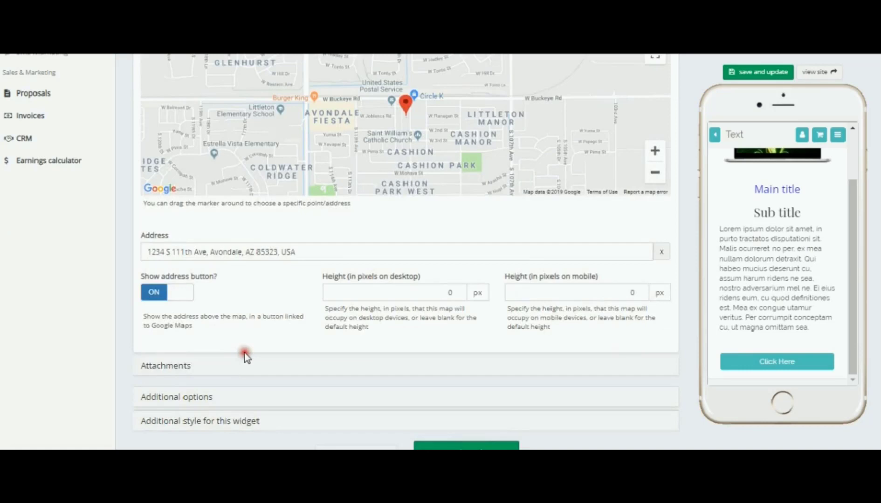
scroll(320, 331, "down", 2)
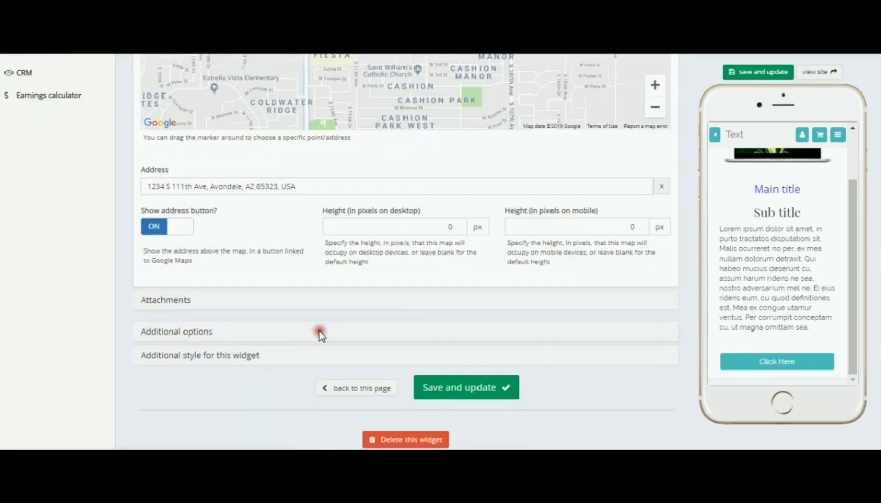
left_click(160, 303)
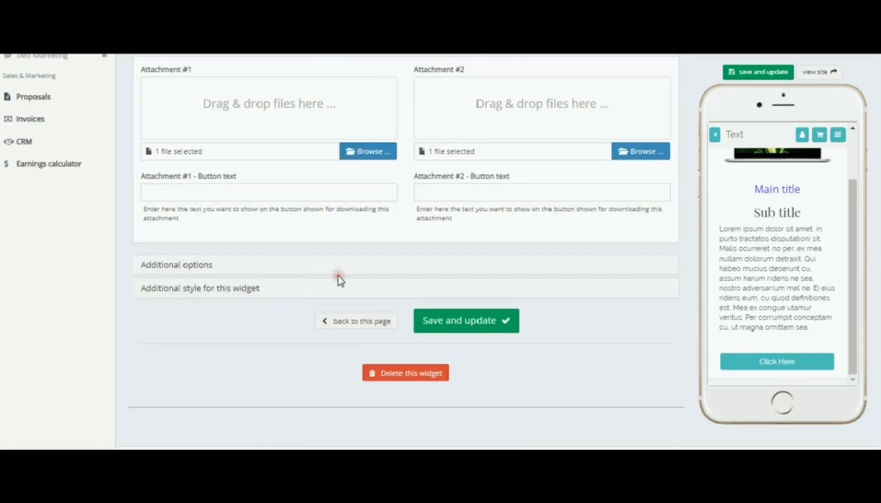
scroll(339, 280, "up", 4)
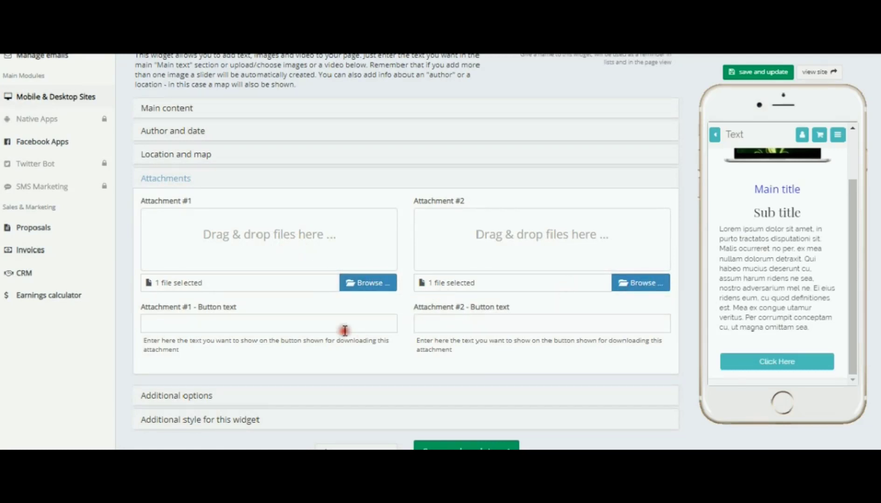
scroll(277, 329, "down", 2)
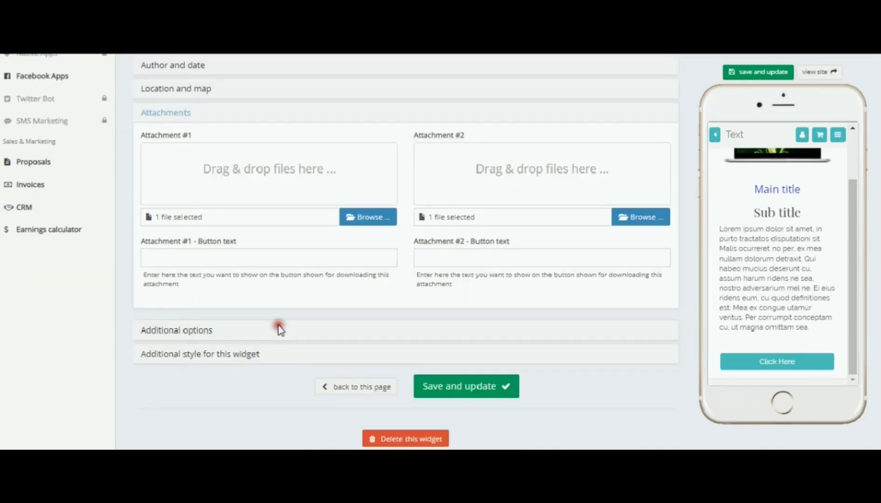
Expand Additional options and switch Login required and Desktop only on, then back off
left_click(199, 330)
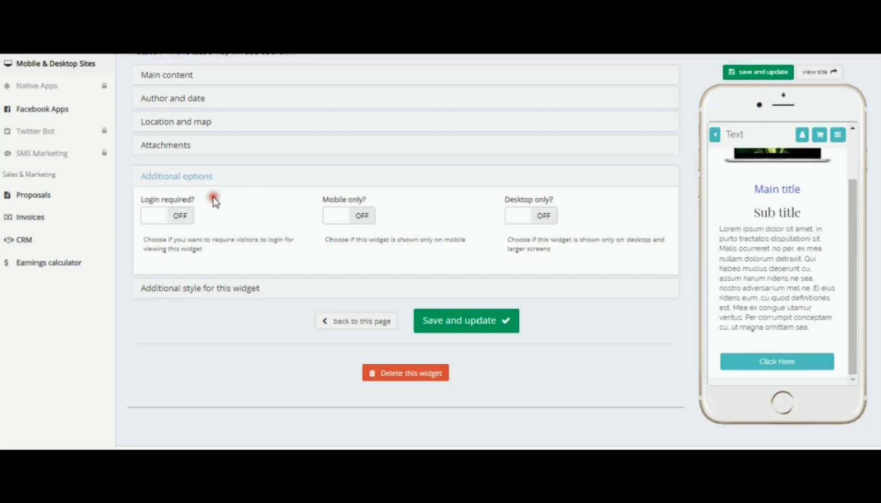
left_click(182, 217)
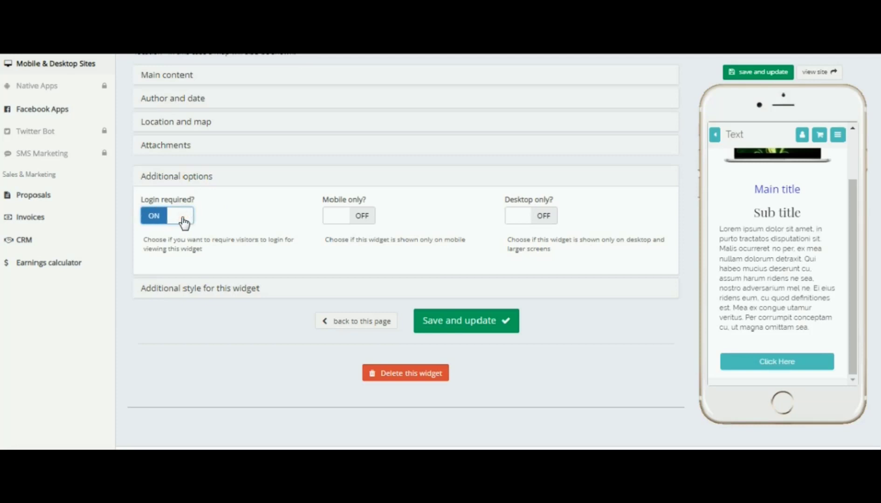
left_click(183, 218)
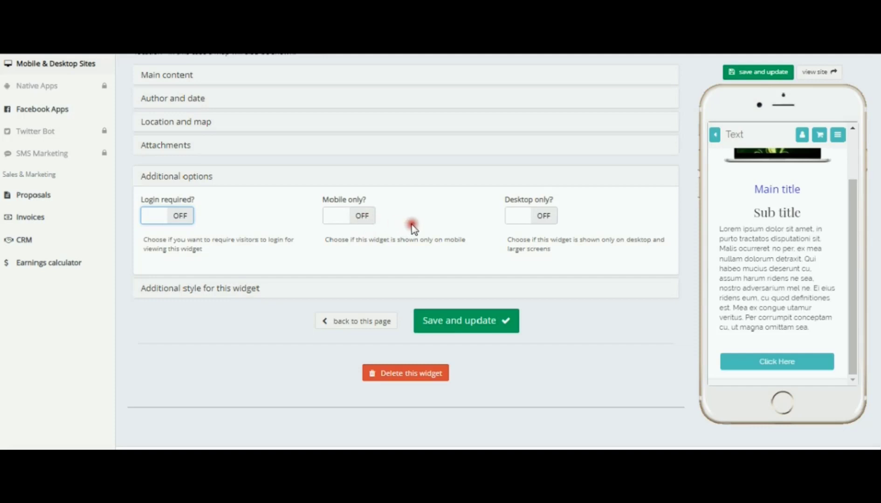
scroll(412, 222, "up", 6)
scroll(412, 222, "down", 6)
left_click(548, 217)
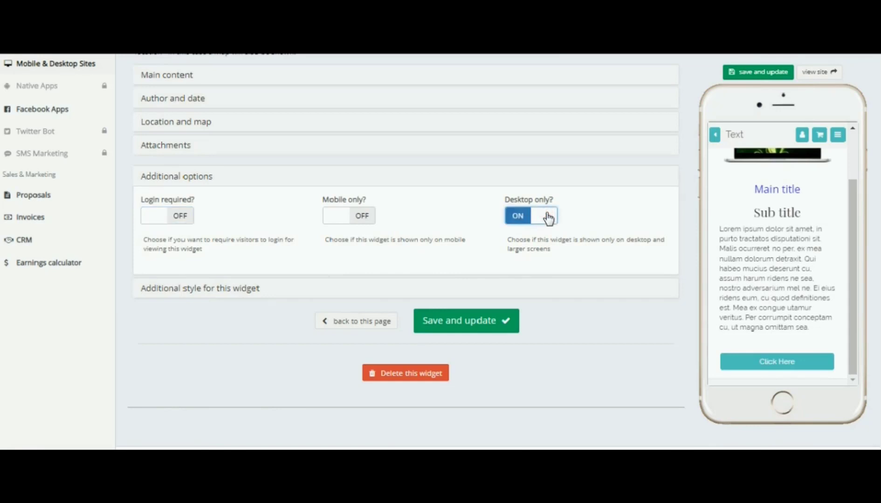
left_click(547, 217)
left_click(548, 216)
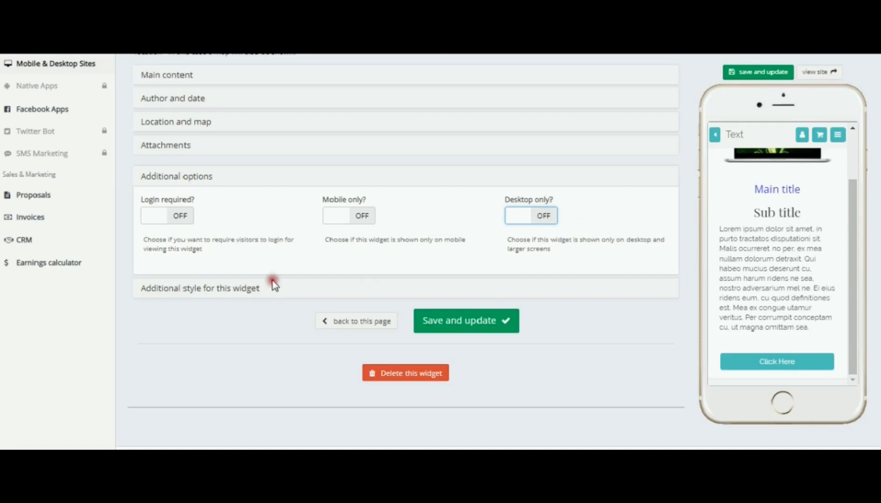
Expand Additional style for this widget and set Desktop space to half width (1/2)
left_click(222, 288)
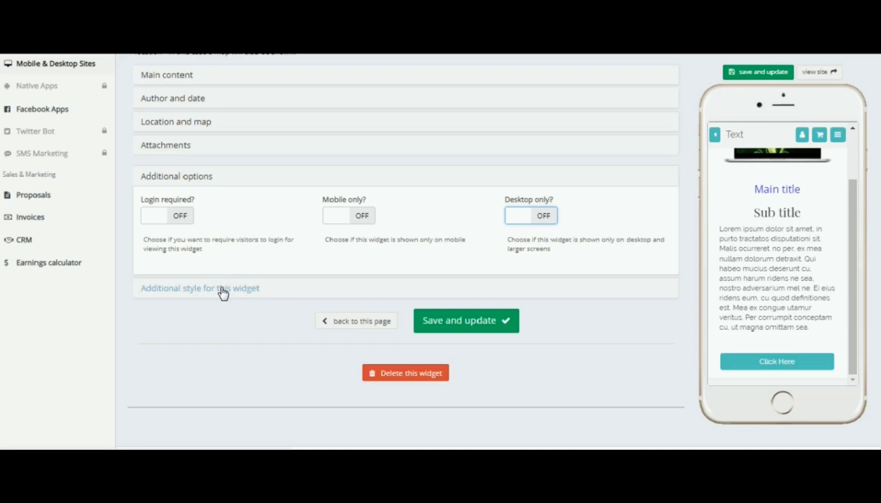
left_click(222, 288)
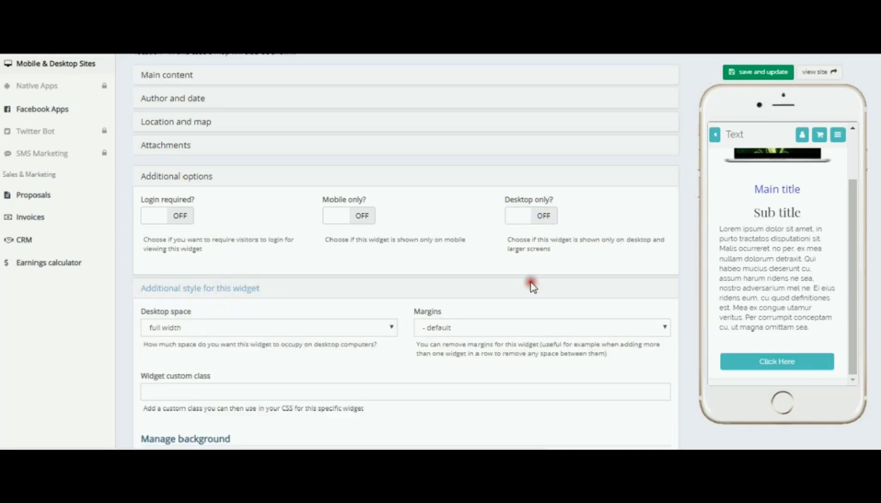
left_click(692, 270)
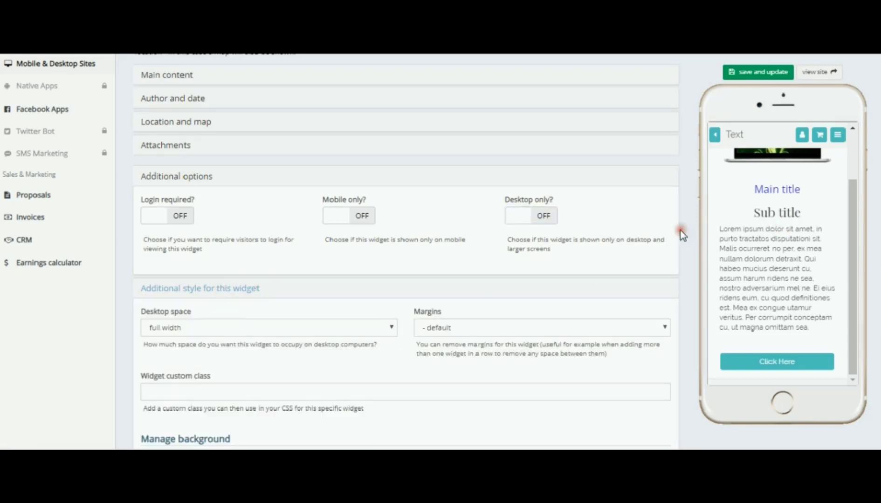
scroll(686, 228, "down", 1)
scroll(686, 228, "down", 1)
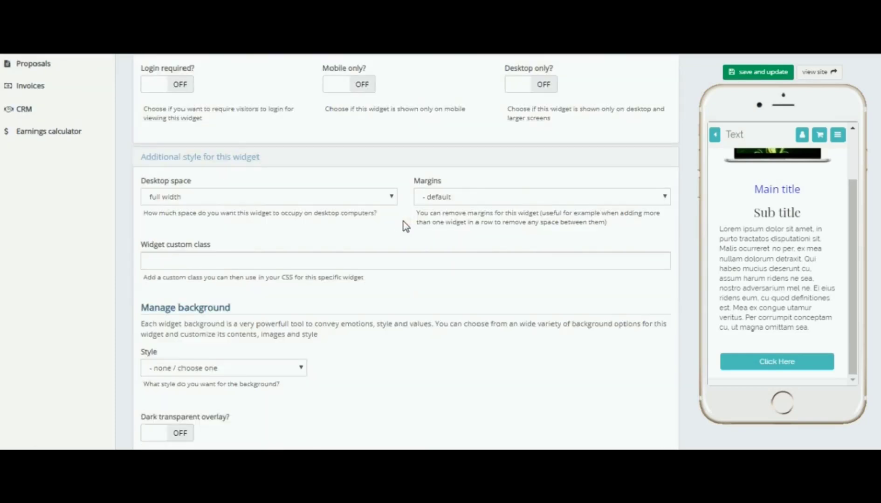
left_click(392, 197)
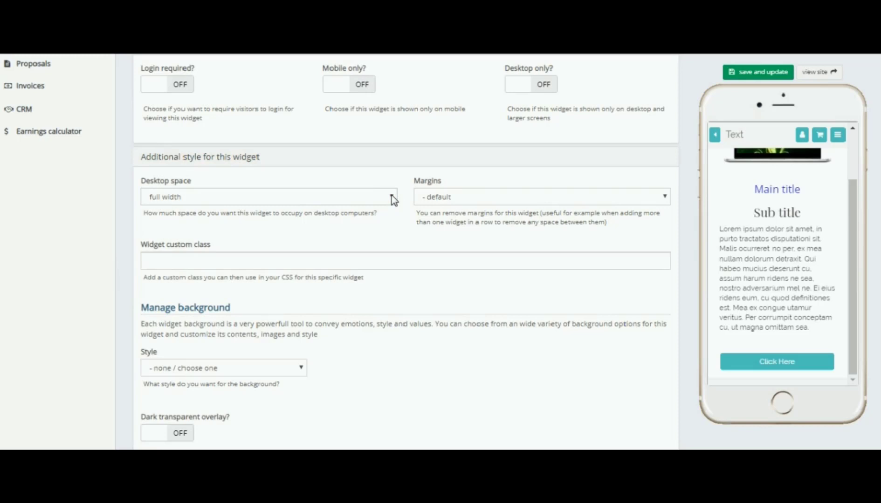
left_click(392, 196)
left_click(392, 196)
left_click(161, 196)
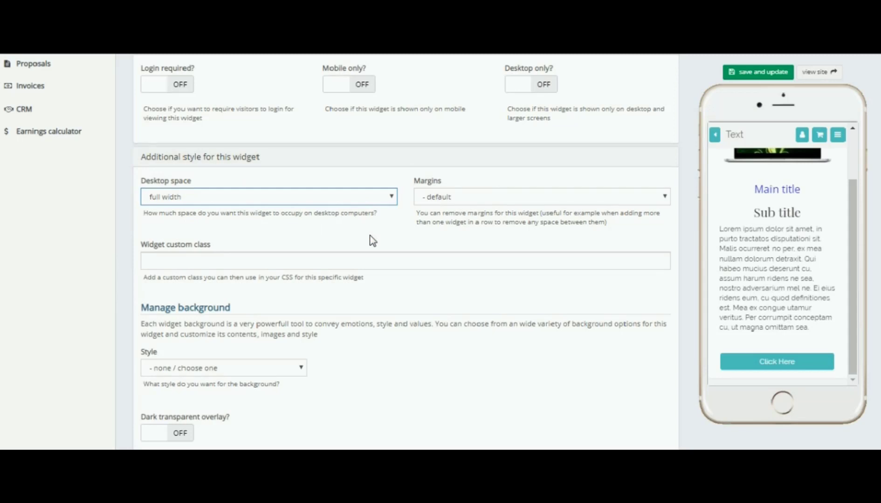
left_click(665, 196)
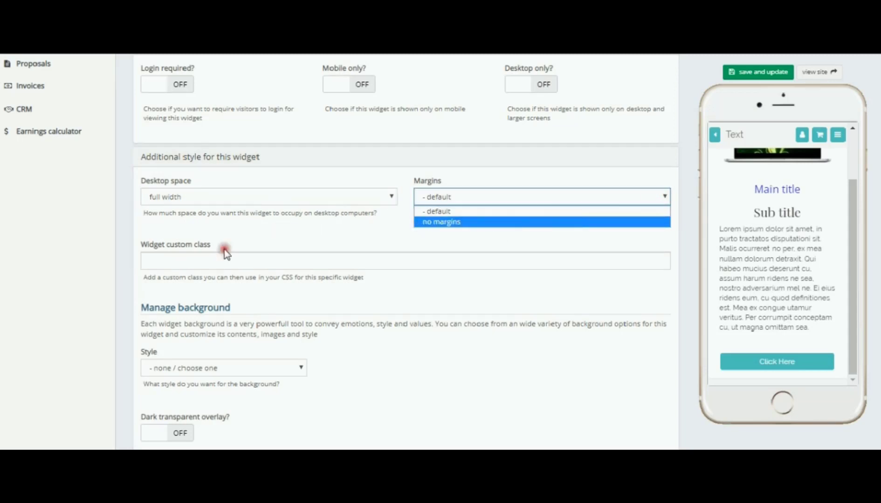
left_click(168, 259)
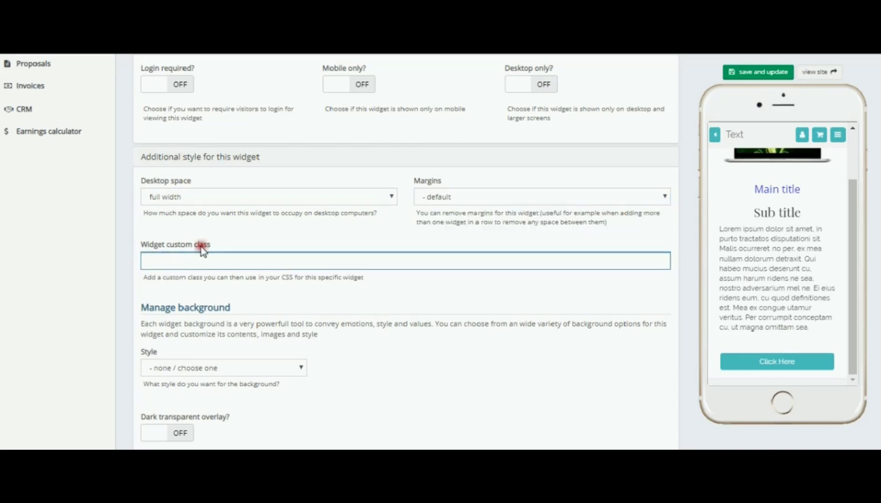
left_click(348, 223)
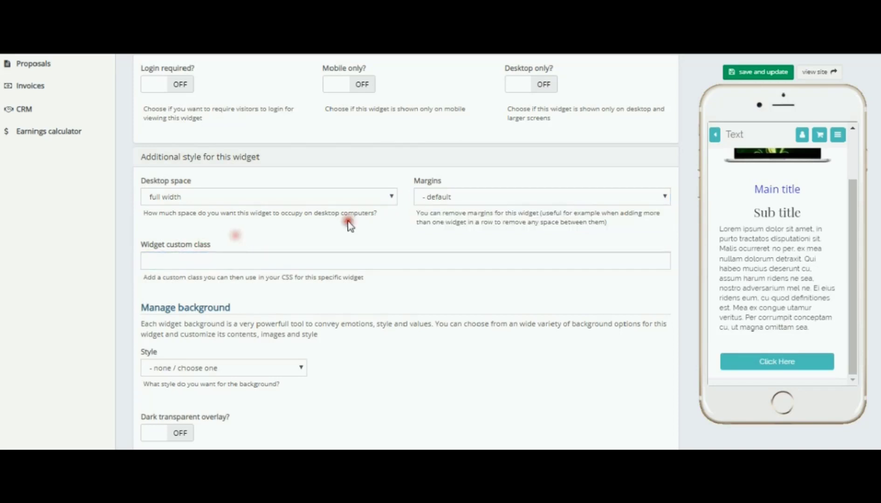
left_click(391, 196)
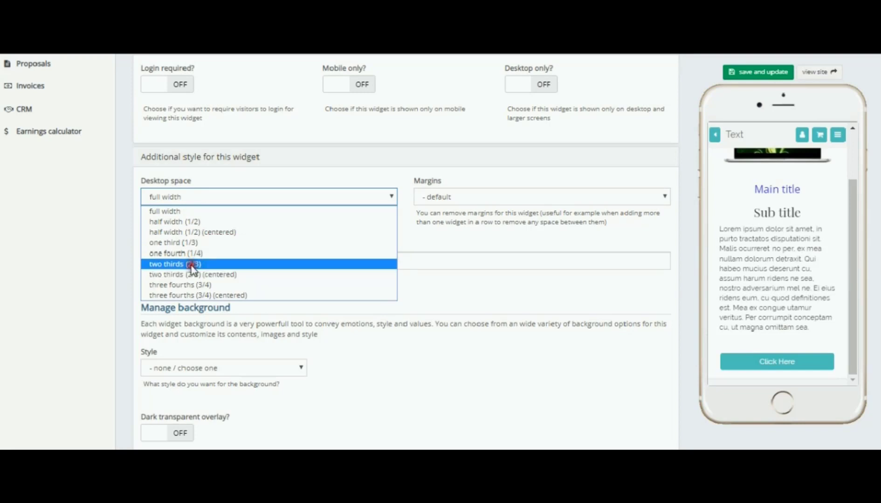
left_click(181, 223)
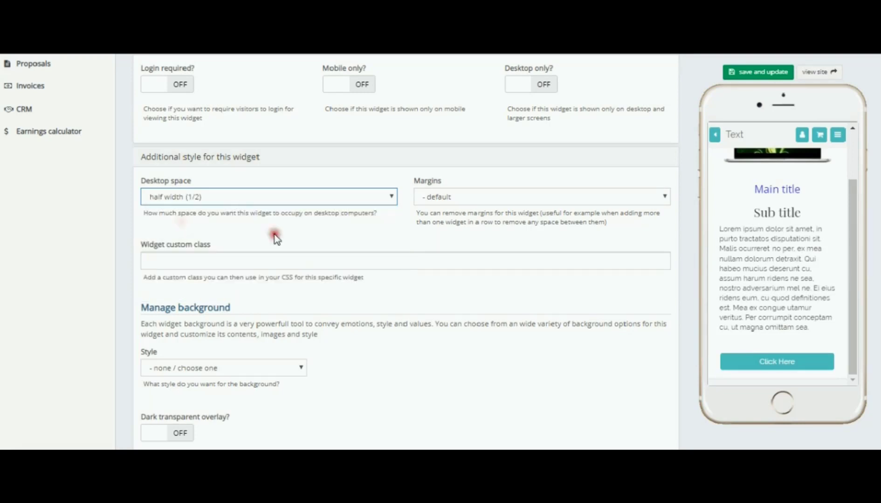
left_click(480, 235)
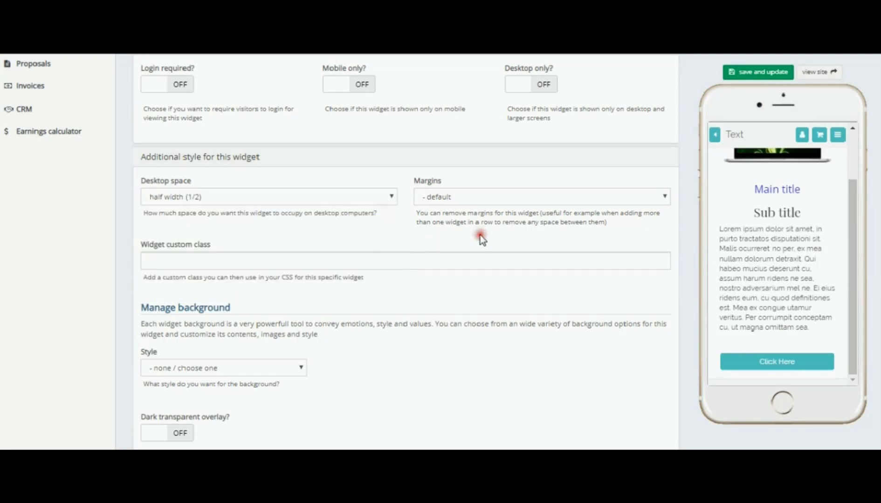
scroll(481, 235, "down", 3)
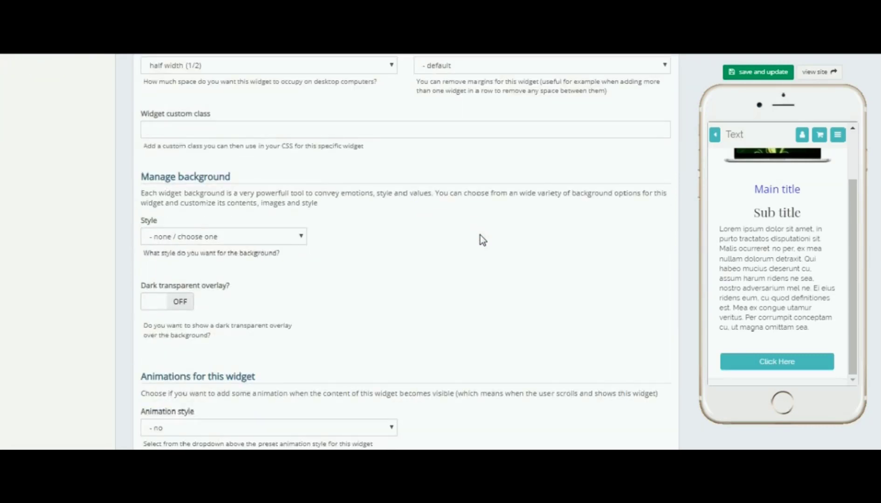
left_click(300, 237)
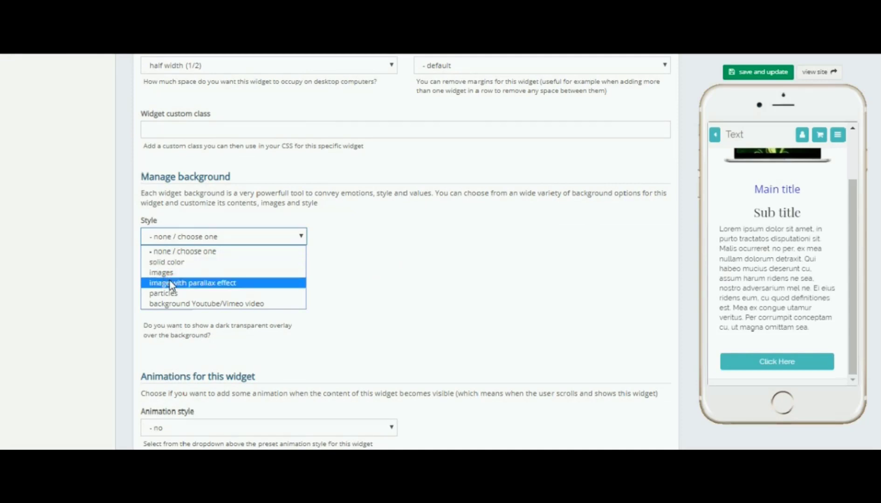
left_click(227, 284)
left_click(185, 305)
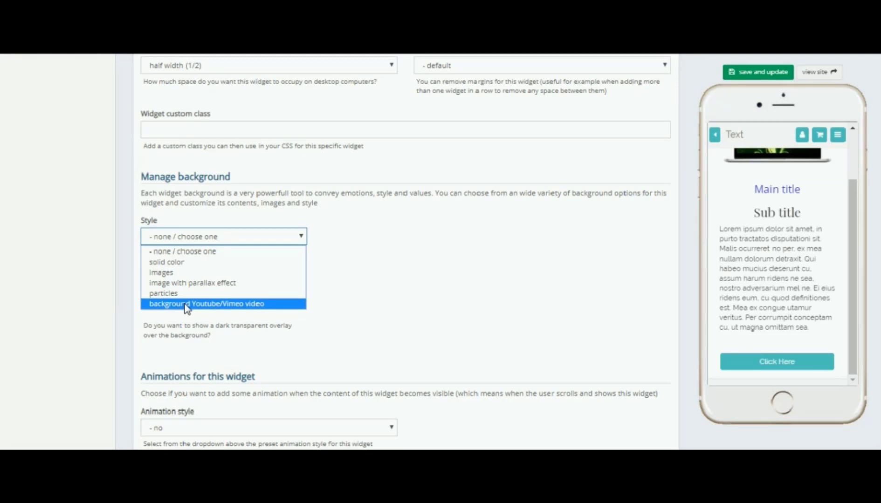
left_click(185, 304)
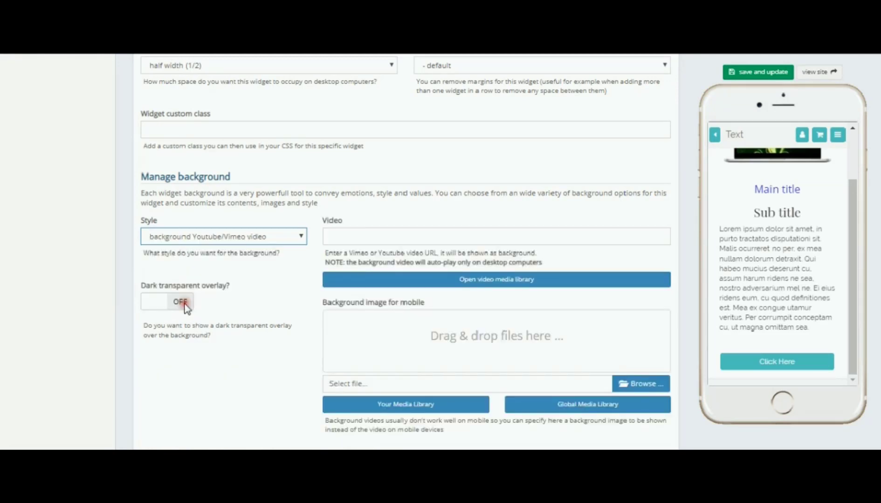
left_click(349, 243)
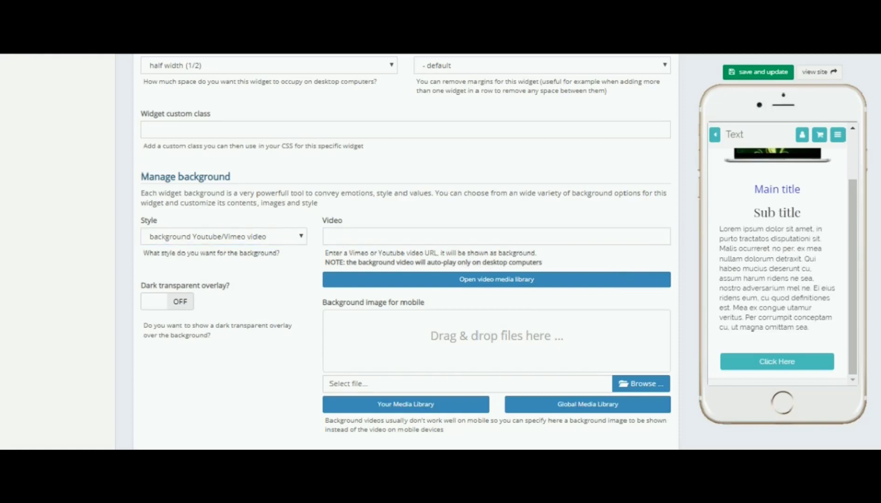
left_click(360, 239)
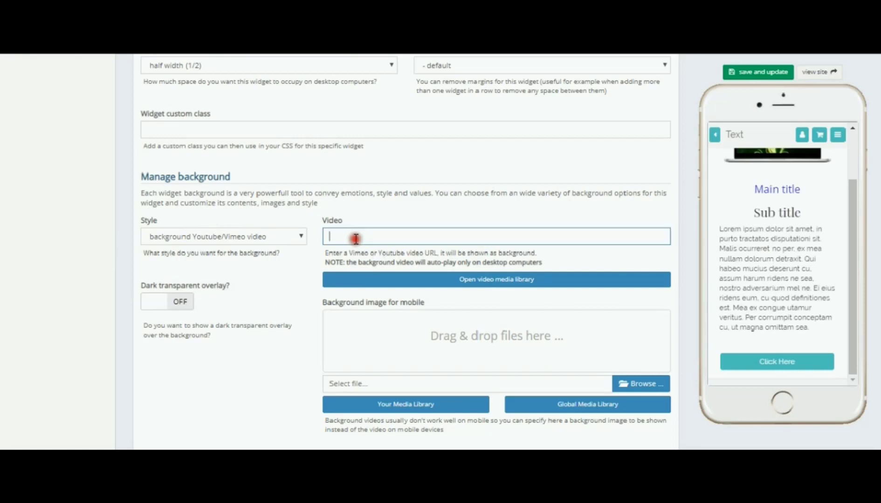
type("https://vimeo.com/278216257")
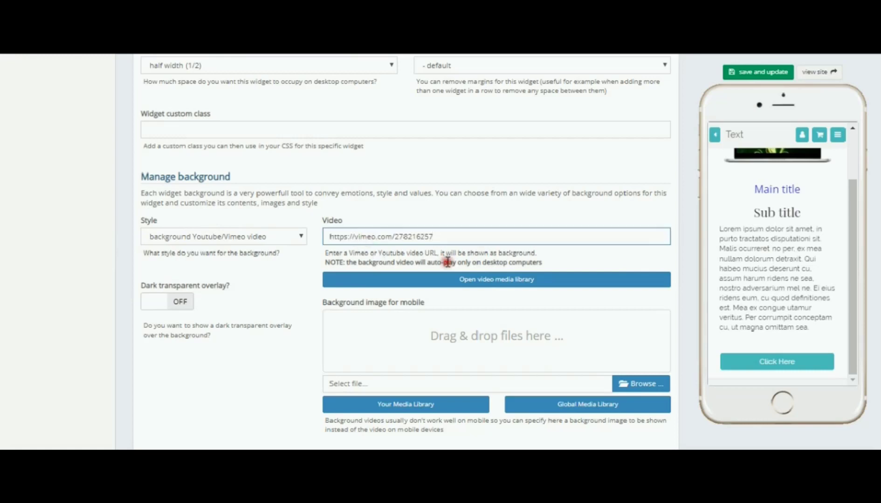
left_click(552, 258)
left_click(686, 190)
left_click(750, 75)
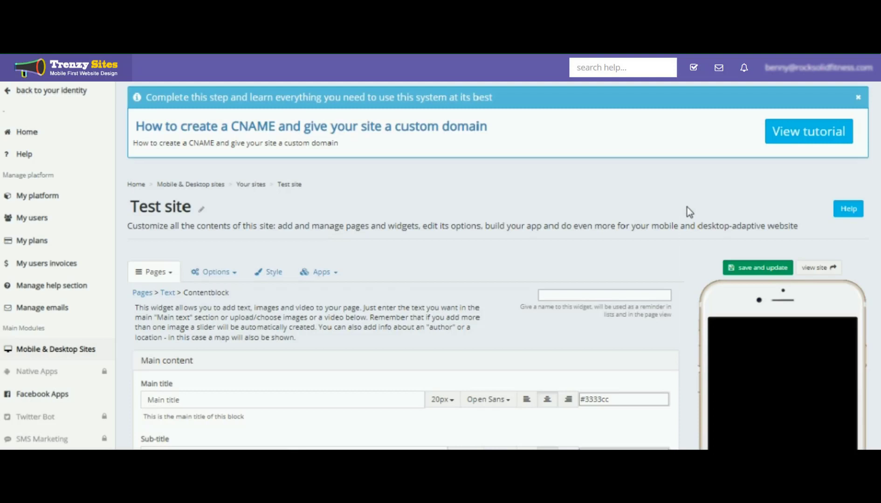
Scroll through the widget editor and phone preview to review the video background
left_click(686, 259)
scroll(686, 254, "down", 5)
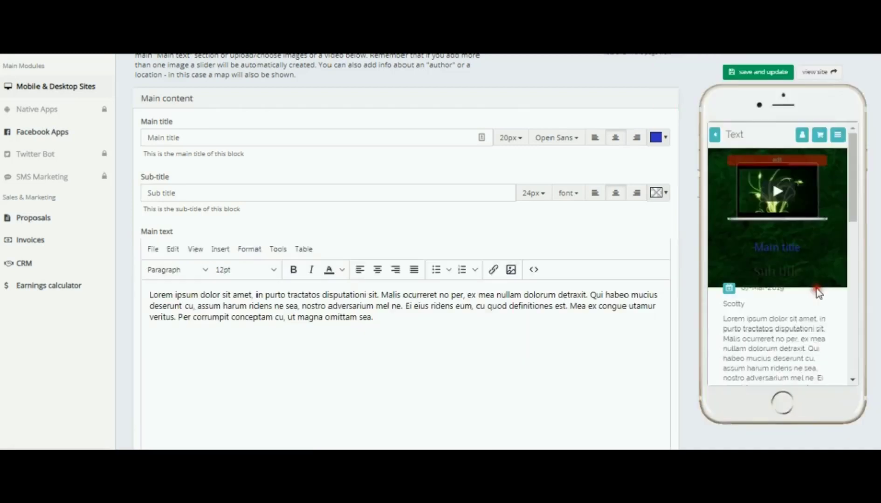
scroll(816, 286, "up", 4)
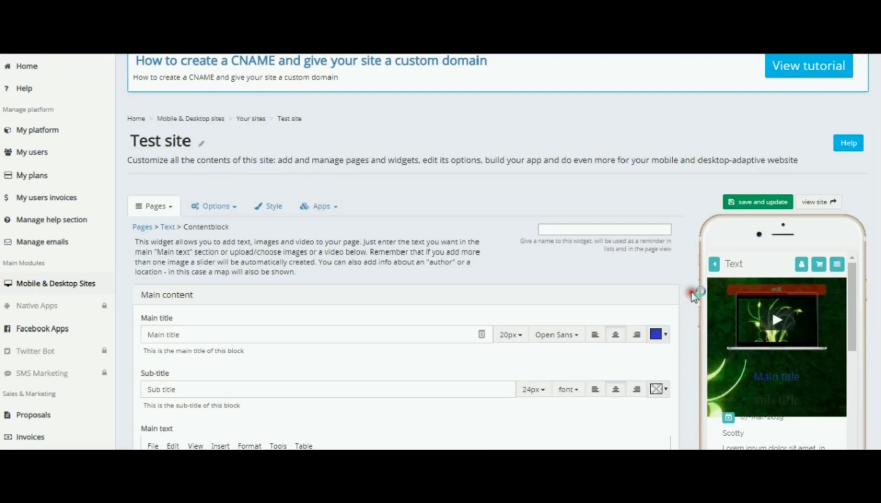
scroll(693, 296, "down", 4)
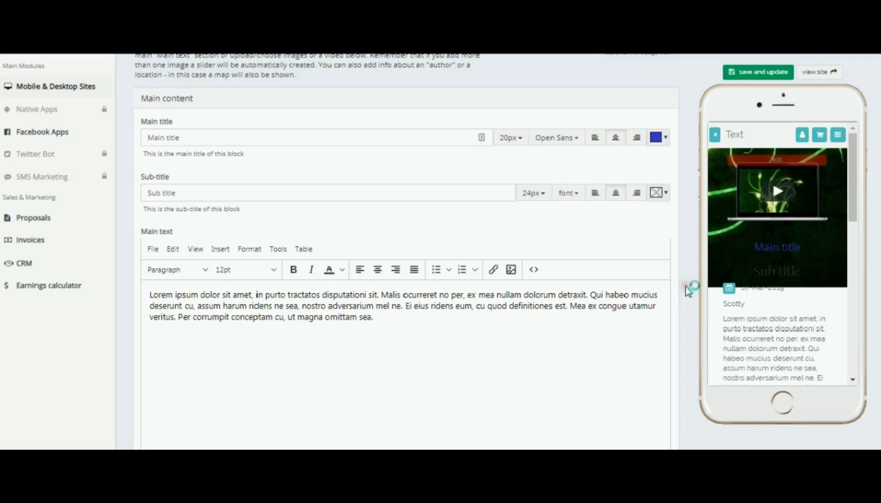
scroll(688, 258, "down", 8)
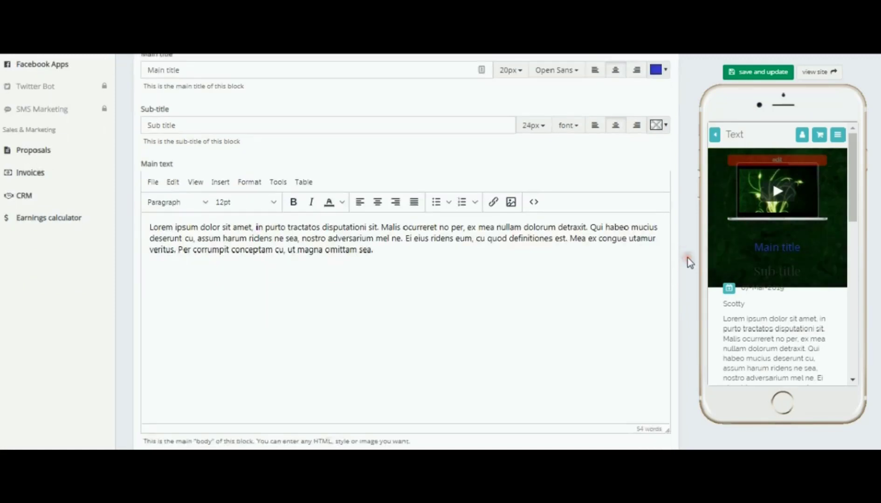
scroll(687, 258, "down", 1)
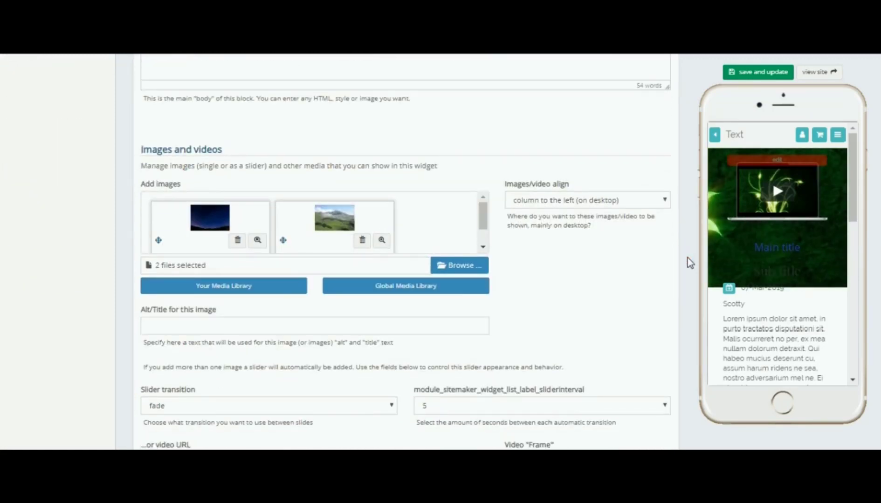
scroll(687, 258, "down", 15)
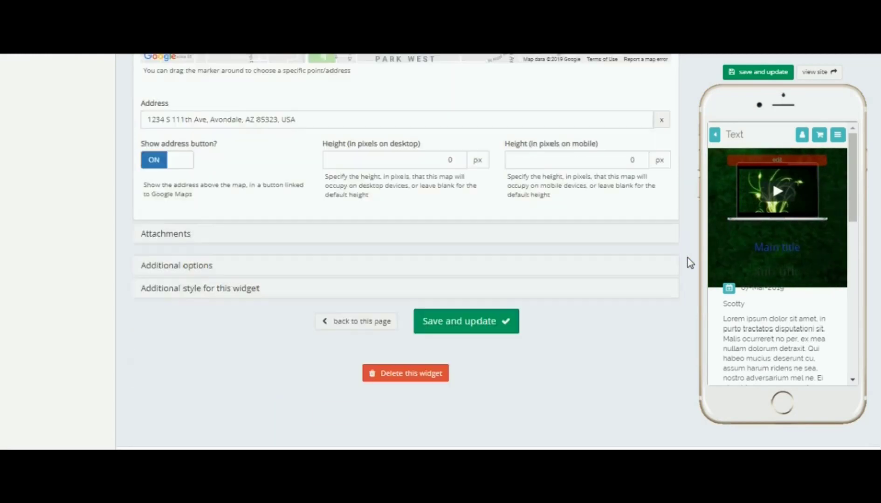
Reopen Additional style for this widget, set the background to solid color #c9daf8, and save and update
left_click(348, 299)
left_click(205, 288)
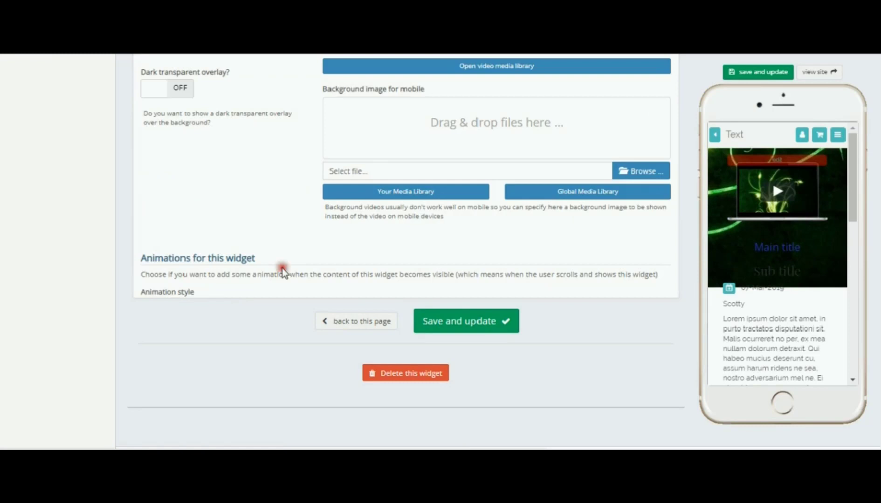
scroll(267, 239, "down", 1)
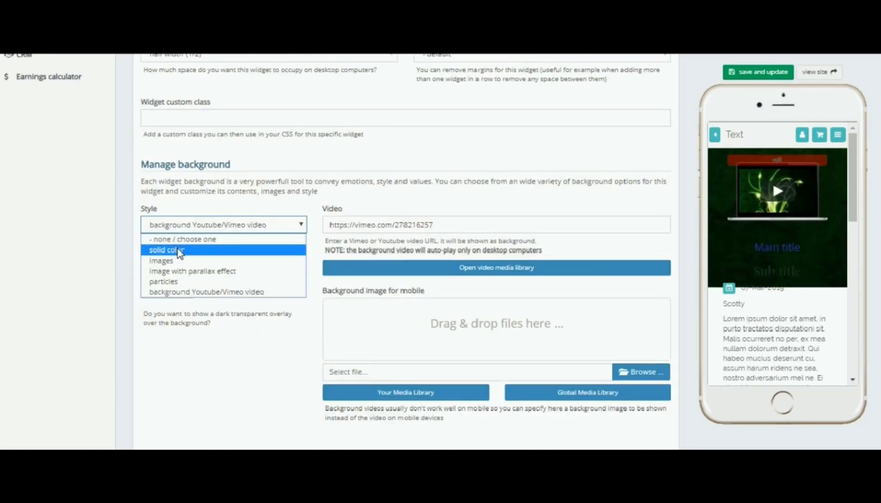
left_click(178, 249)
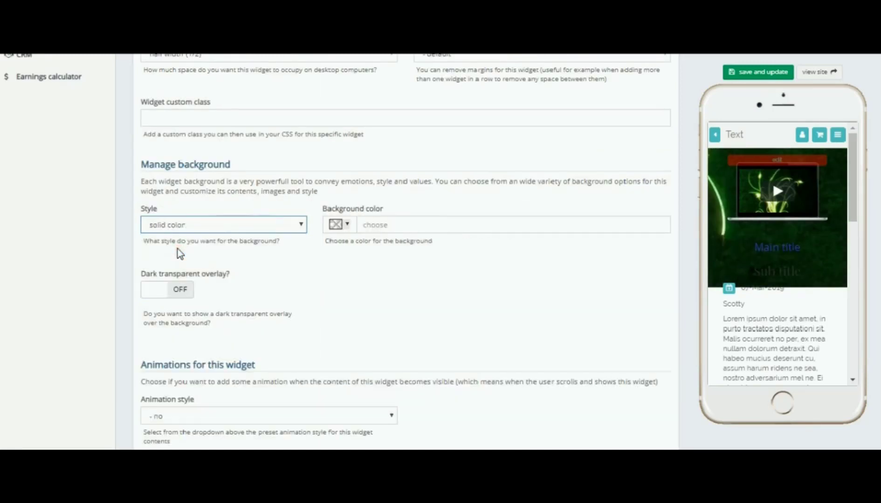
left_click(346, 226)
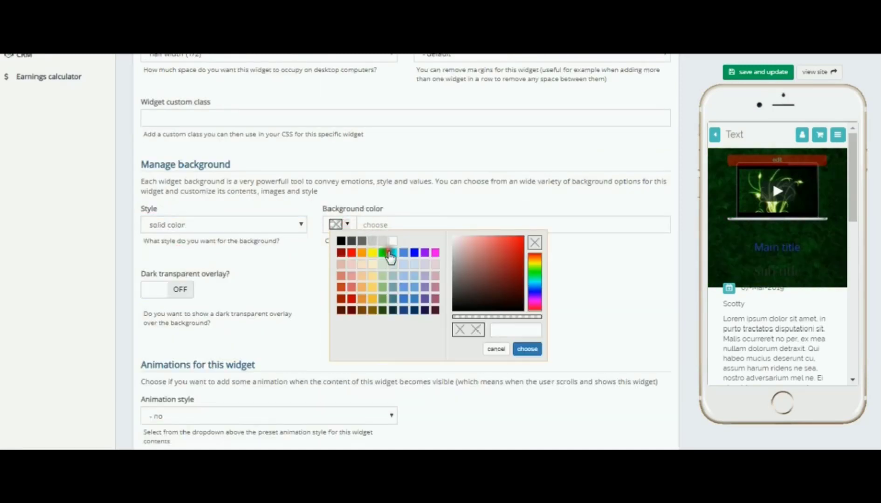
left_click(404, 265)
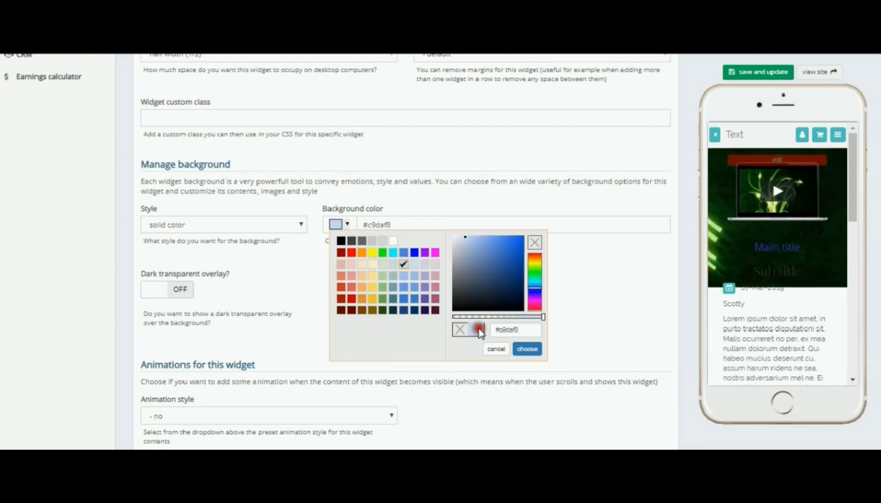
left_click(528, 350)
left_click(759, 72)
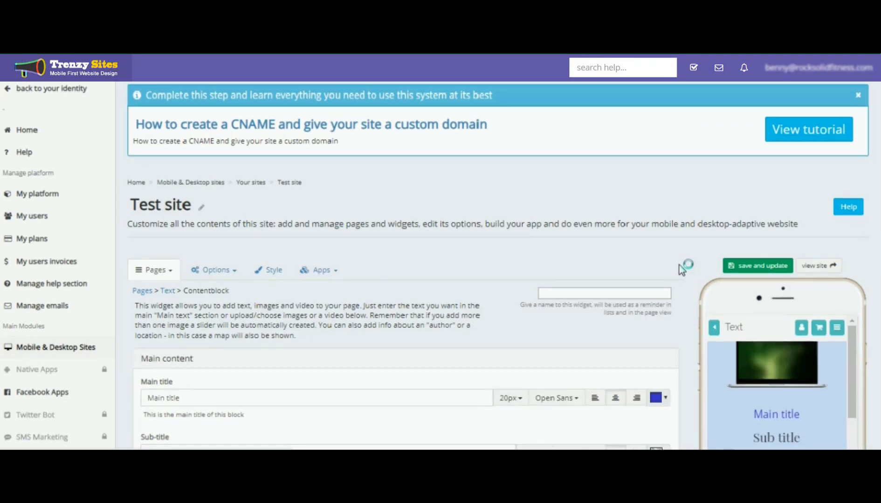
Turn the dark transparent overlay on for the widget background and save and update
left_click(681, 329)
scroll(683, 288, "down", 10)
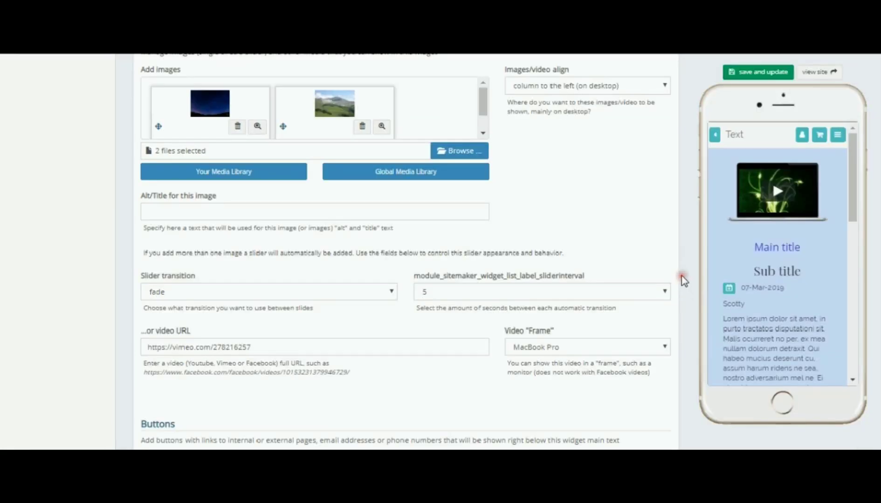
scroll(683, 280, "down", 10)
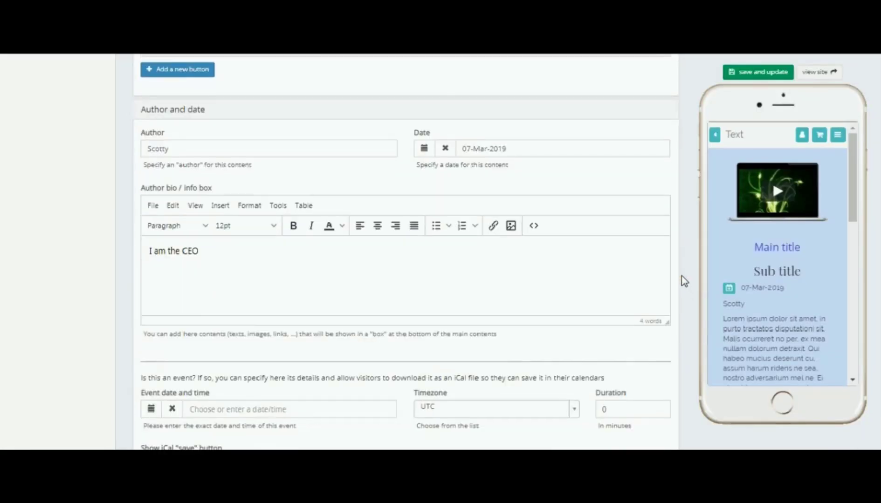
scroll(684, 280, "down", 10)
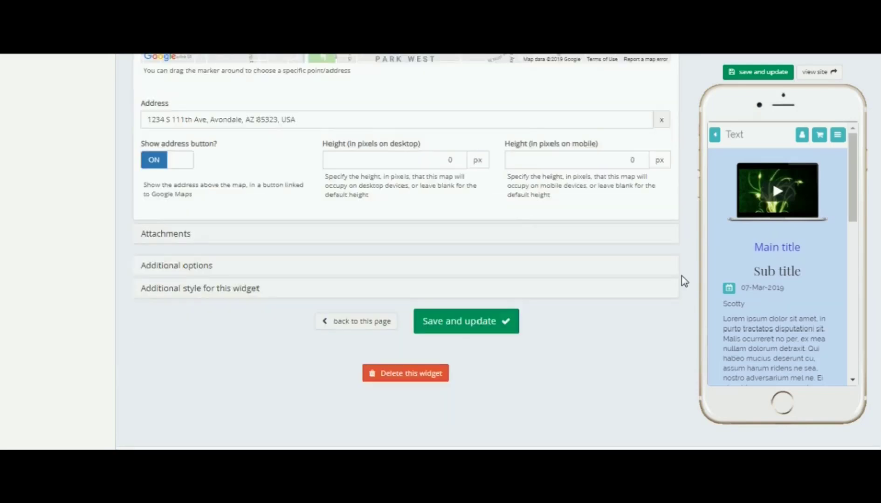
left_click(244, 289)
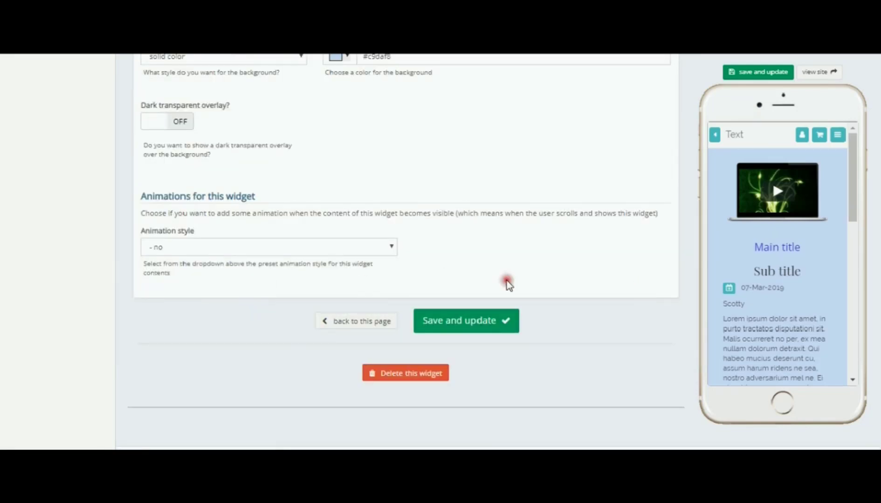
scroll(328, 207, "up", 3)
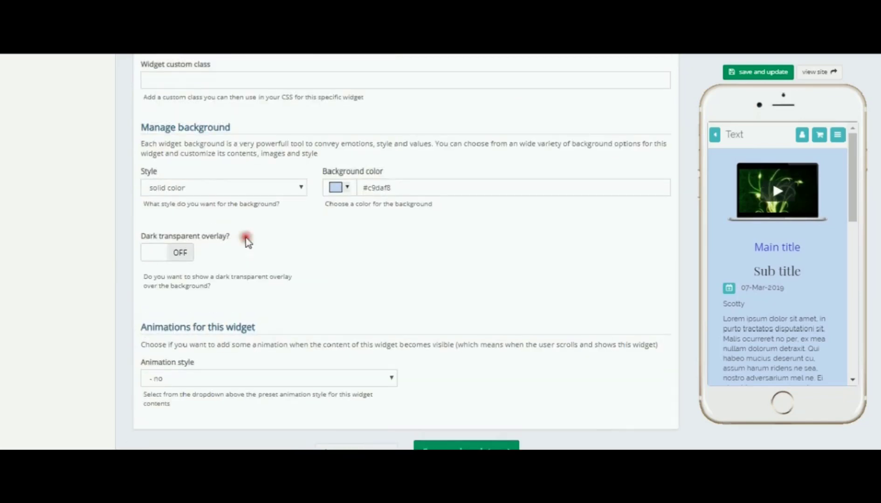
left_click(184, 254)
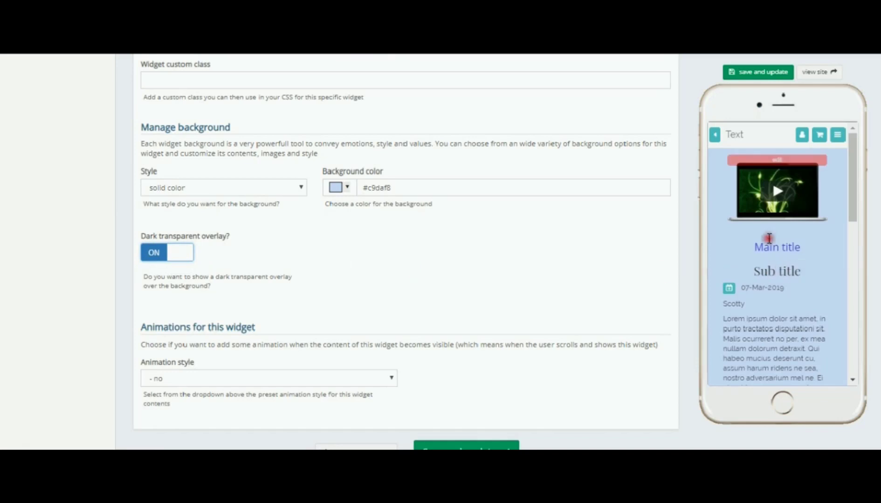
mouse_move(757, 157)
left_click(750, 72)
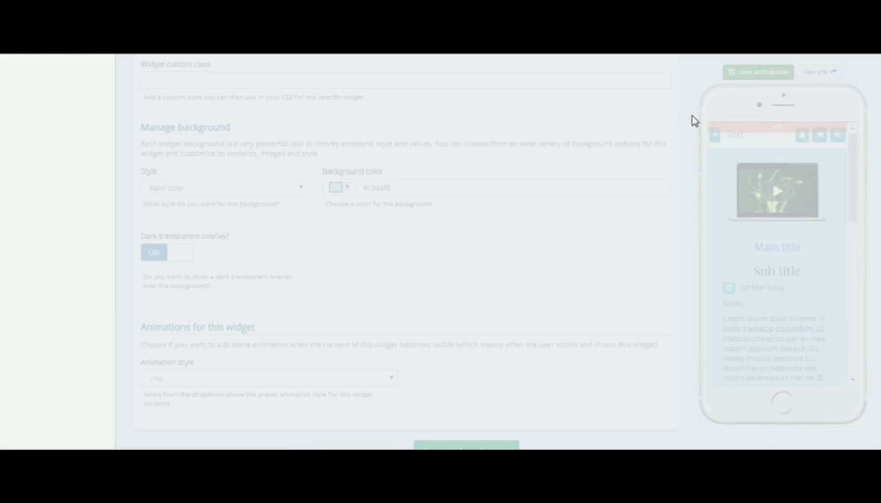
Review the updated widget in the editor and preview, then reopen the Additional style for this widget section
left_click(685, 239)
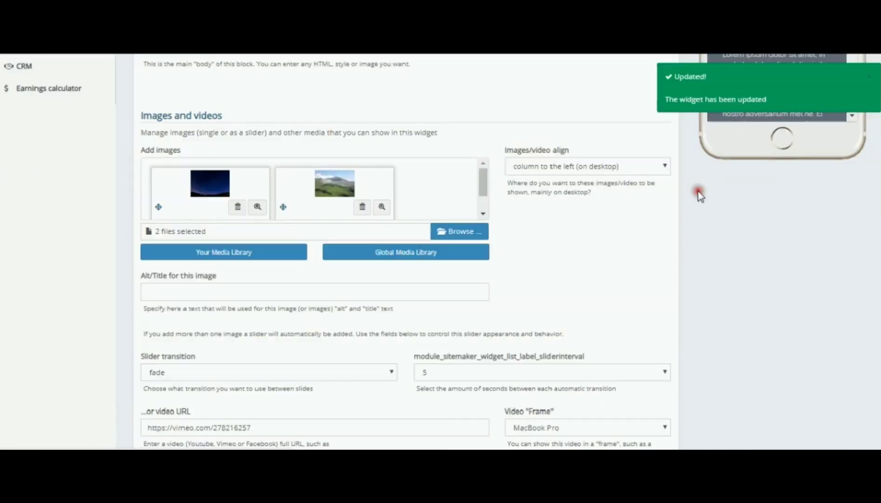
scroll(685, 225, "up", 4)
scroll(685, 225, "up", 7)
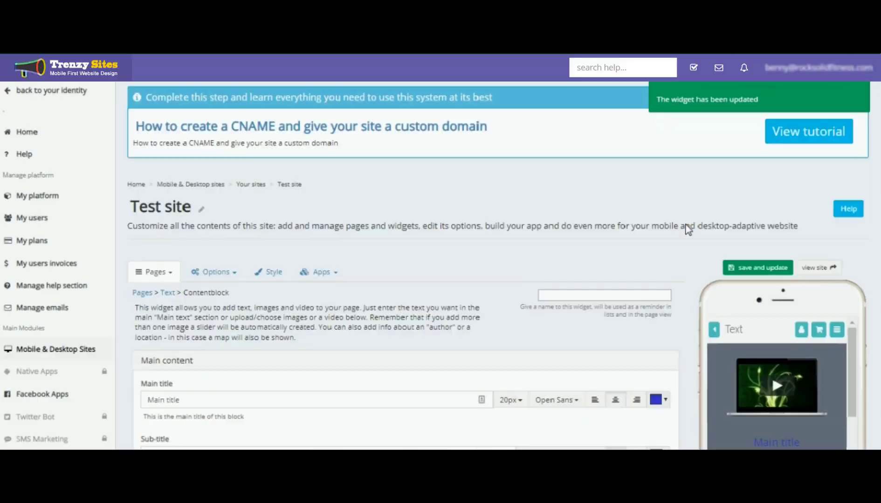
scroll(685, 225, "down", 4)
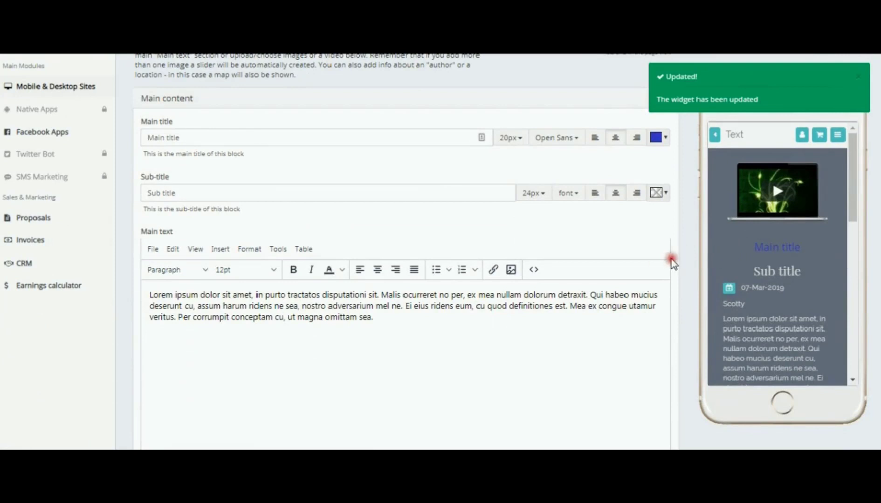
left_click(684, 264)
left_click(813, 121)
left_click(690, 220)
scroll(690, 220, "down", 20)
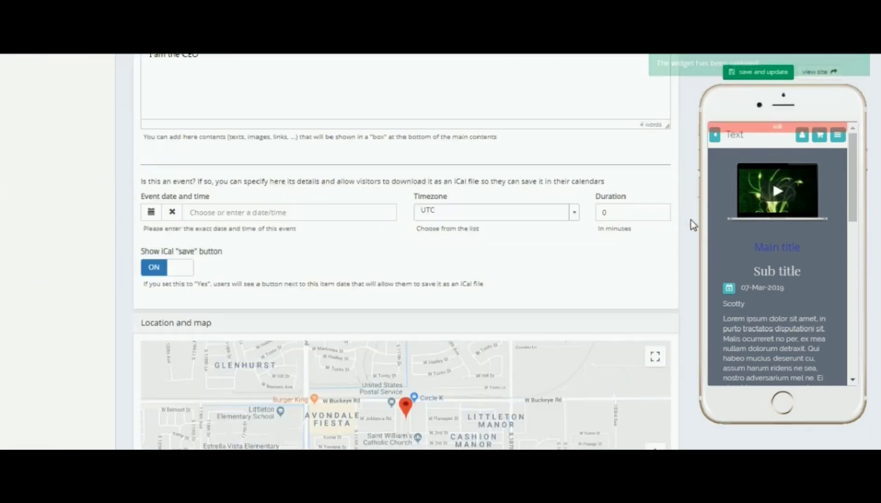
scroll(690, 220, "down", 2)
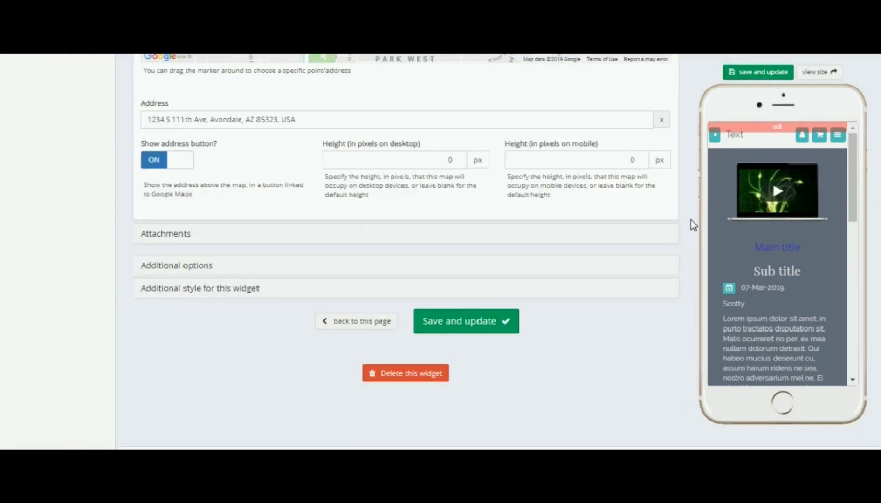
left_click(228, 288)
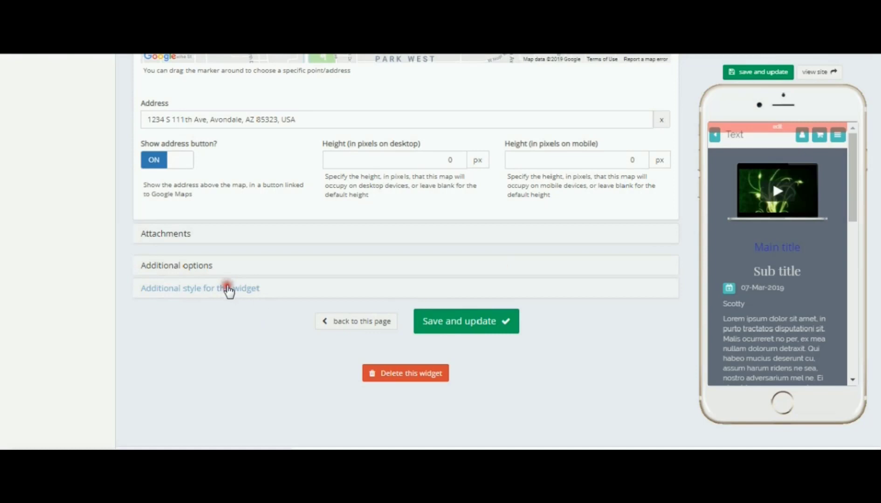
Set the widget animation style to fade-in from top, apply it to titles only, and save and update
left_click(388, 250)
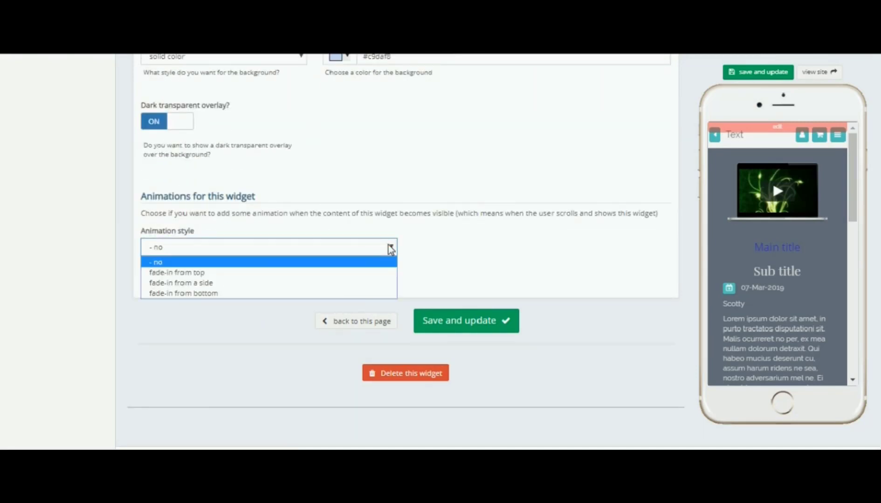
left_click(194, 274)
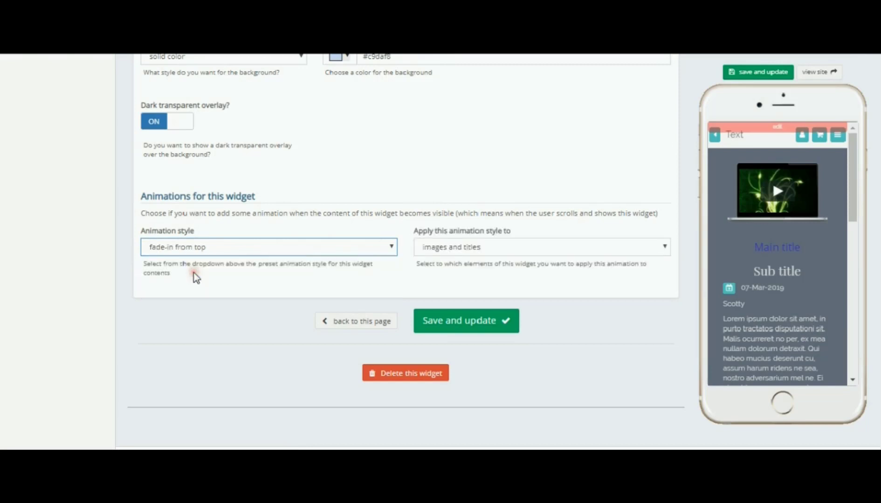
left_click(664, 246)
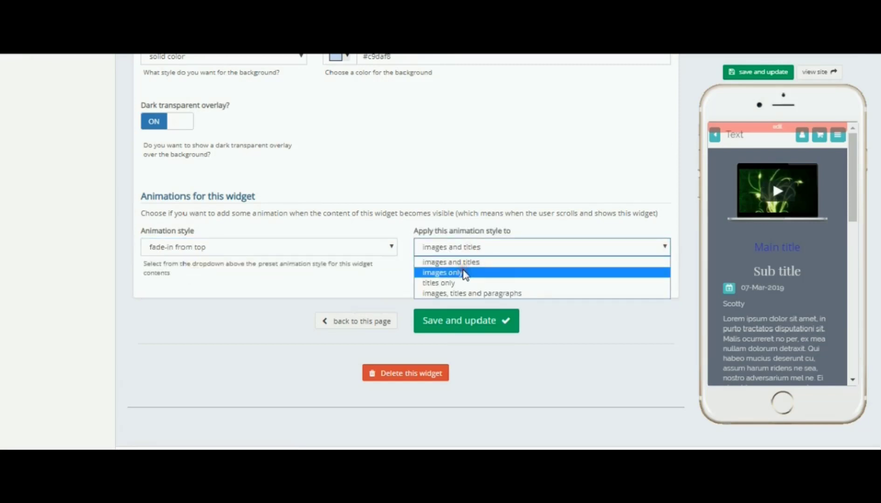
left_click(452, 284)
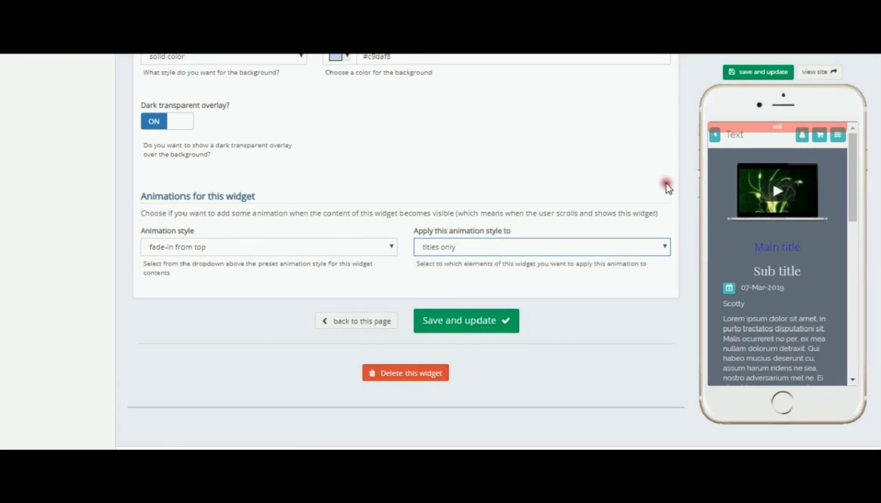
left_click(752, 72)
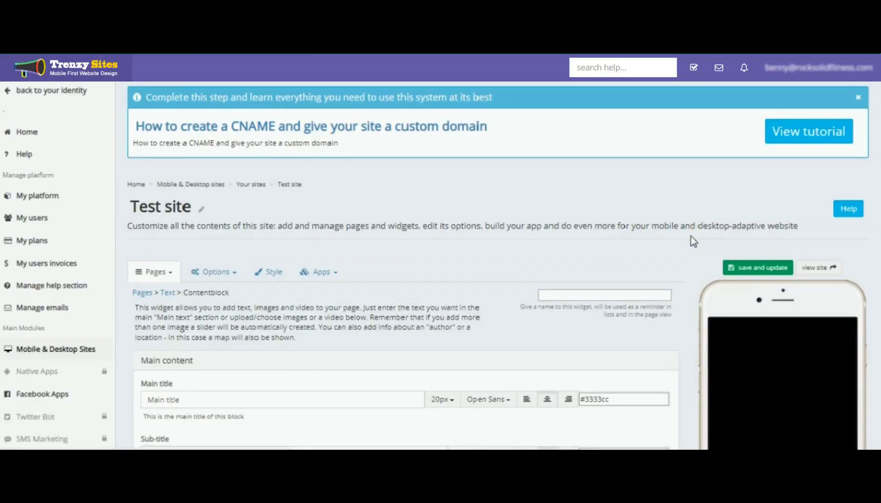
left_click(688, 271)
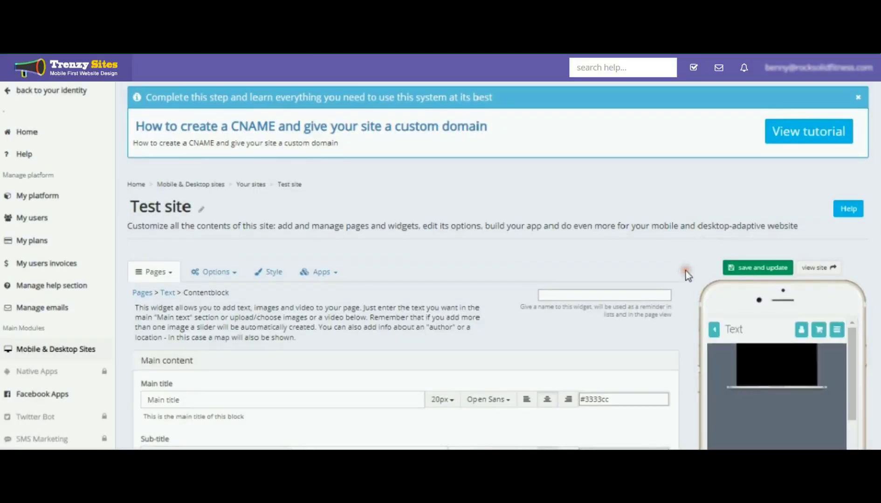
Scroll through the widget editor and phone preview to review the updated widget
scroll(685, 270, "down", 3)
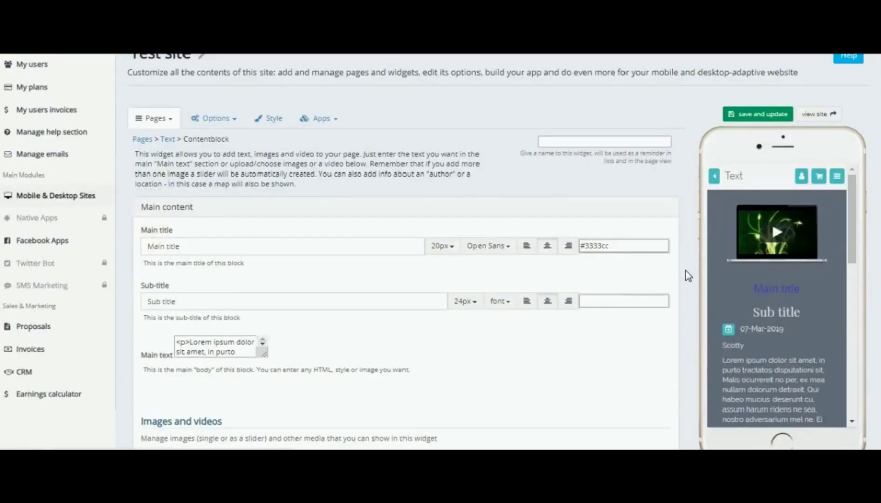
scroll(686, 270, "down", 1)
left_click(766, 233)
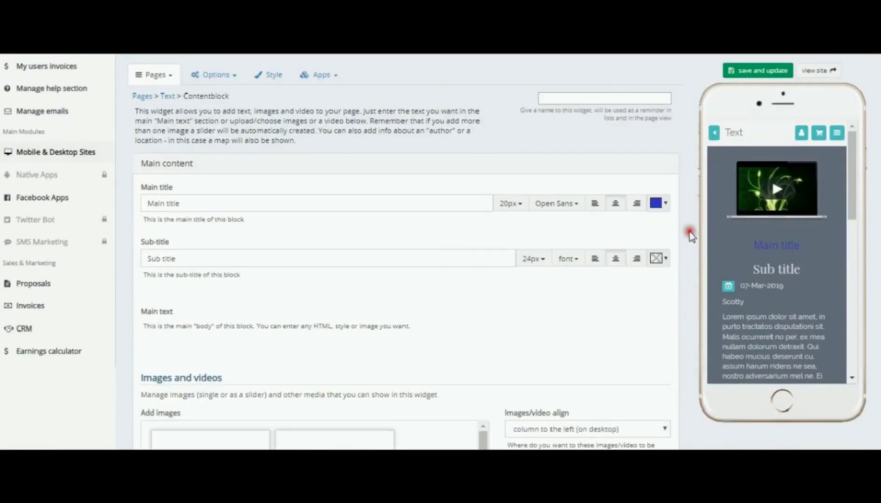
scroll(688, 231, "down", 7)
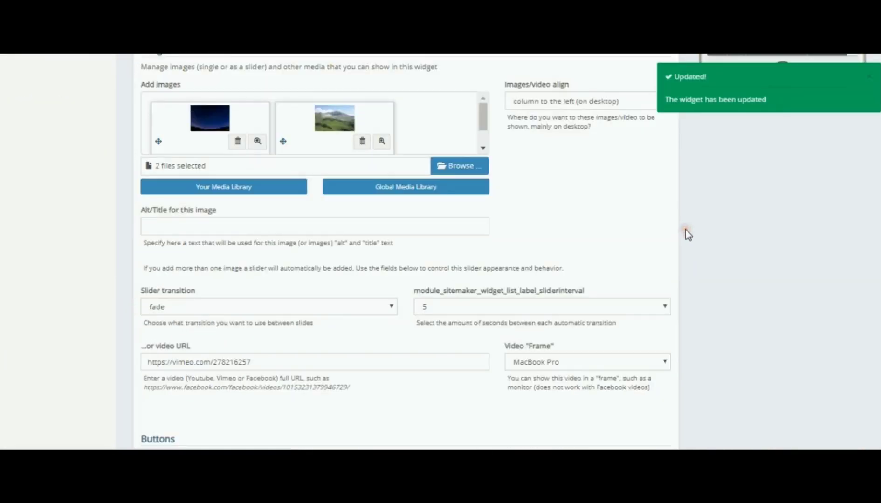
scroll(686, 229, "down", 8)
scroll(685, 230, "down", 8)
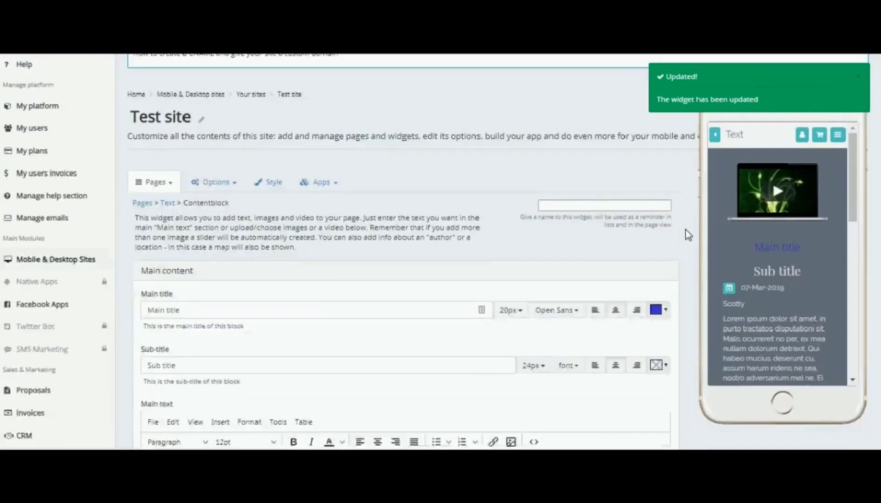
scroll(686, 230, "down", 6)
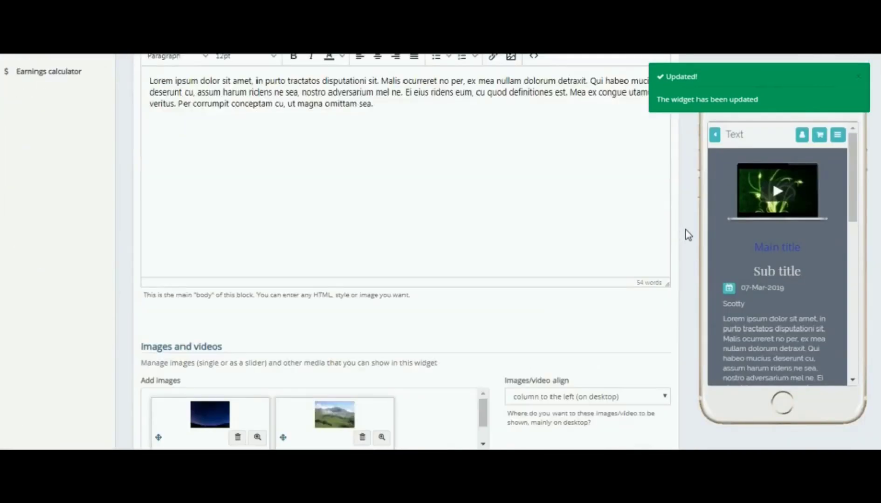
scroll(686, 229, "down", 16)
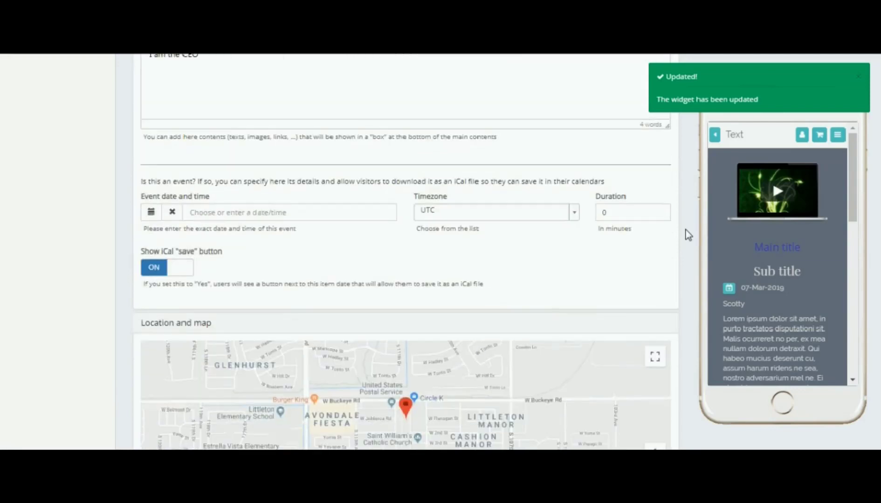
scroll(685, 229, "up", 20)
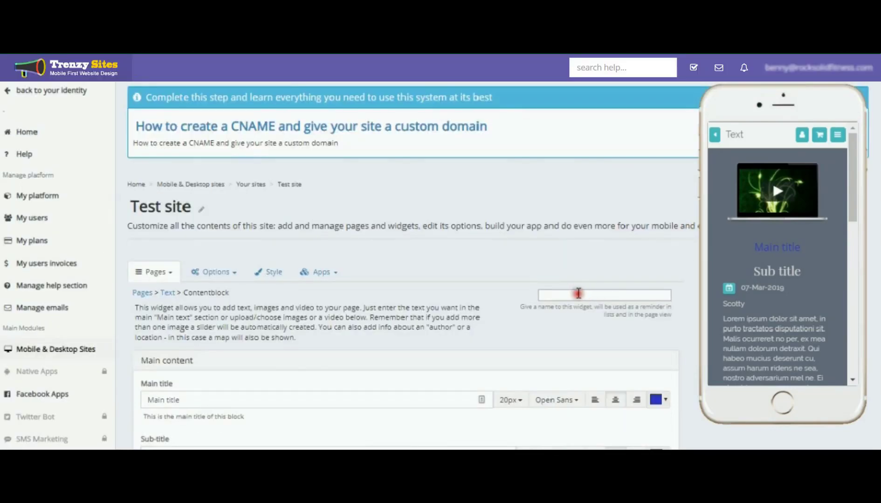
scroll(689, 283, "down", 4)
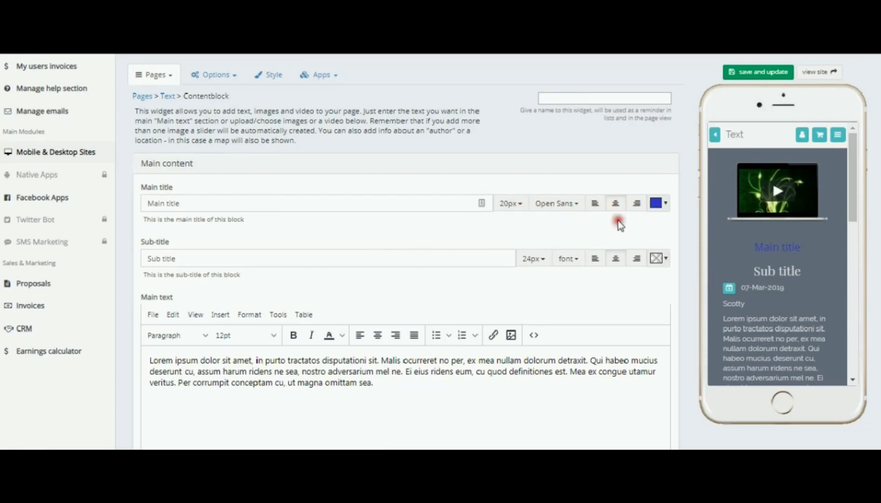
scroll(364, 251, "down", 3)
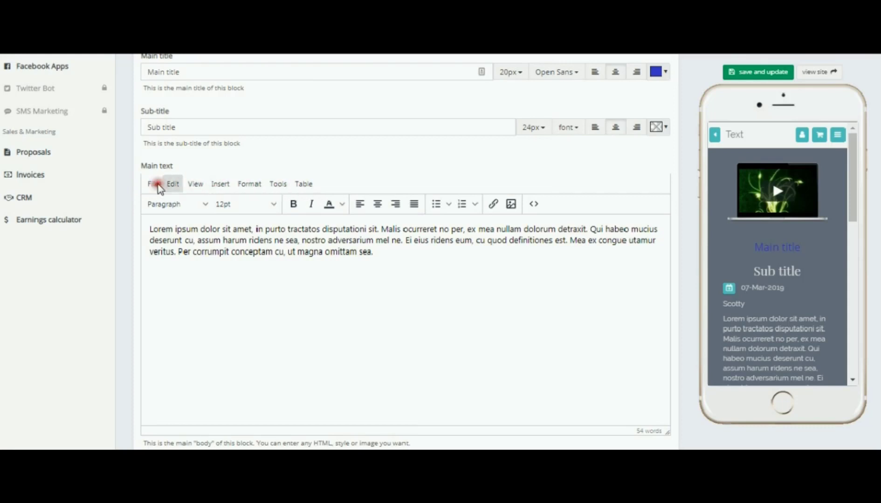
Browse through the main text editor's menus to examine the available editing, insert, format and table options
left_click(173, 184)
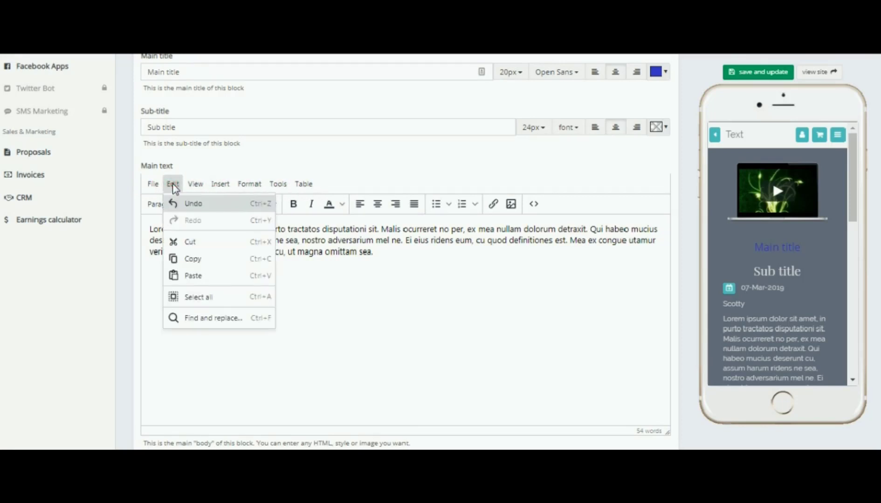
left_click(192, 185)
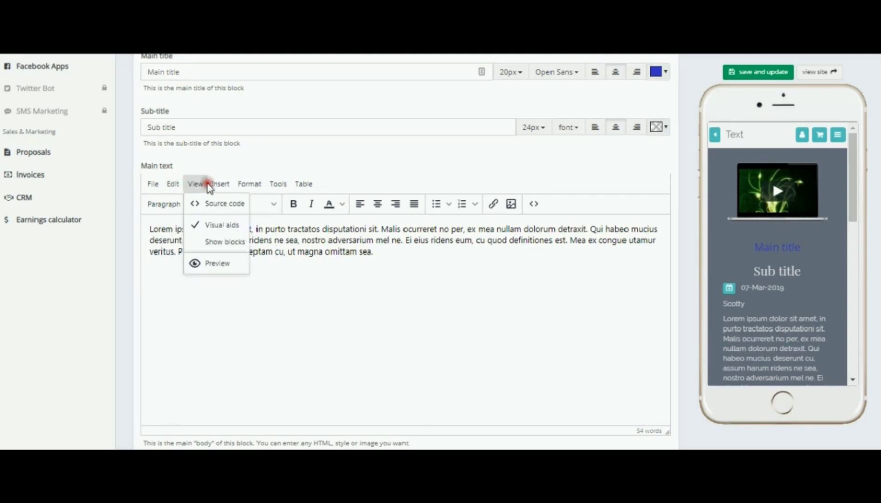
mouse_move(221, 186)
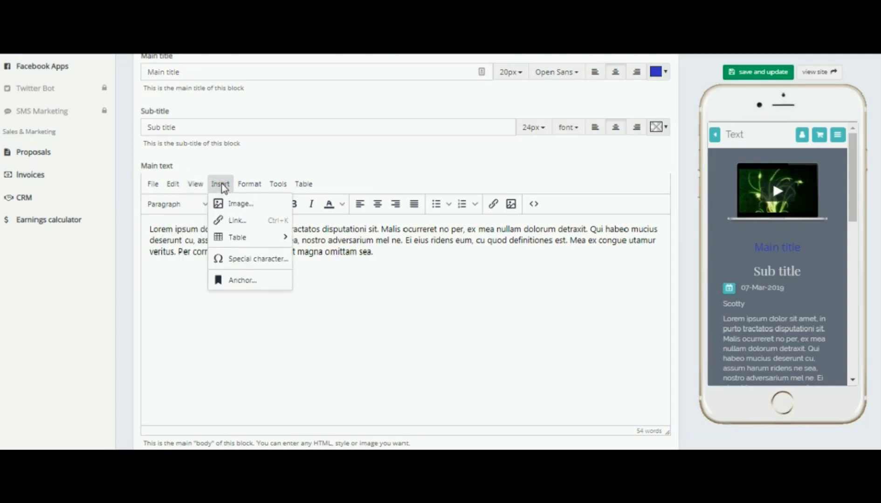
mouse_move(250, 185)
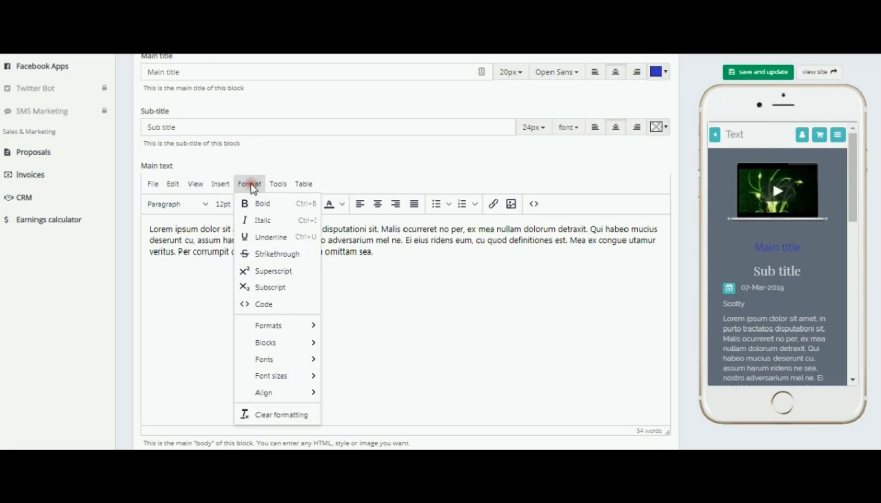
left_click(253, 185)
left_click(274, 185)
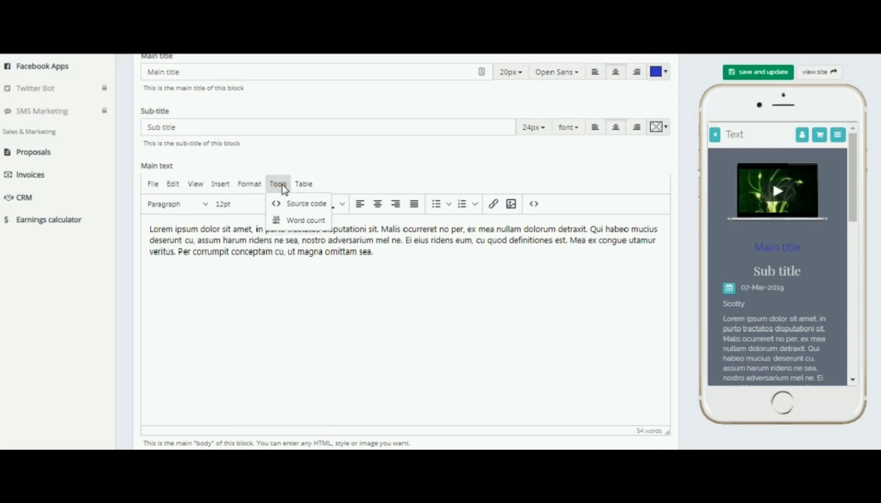
left_click(304, 185)
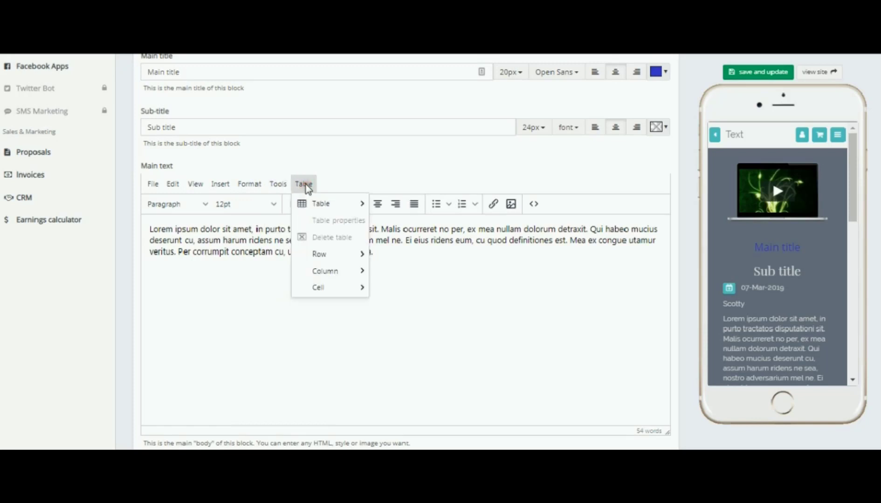
left_click(325, 204)
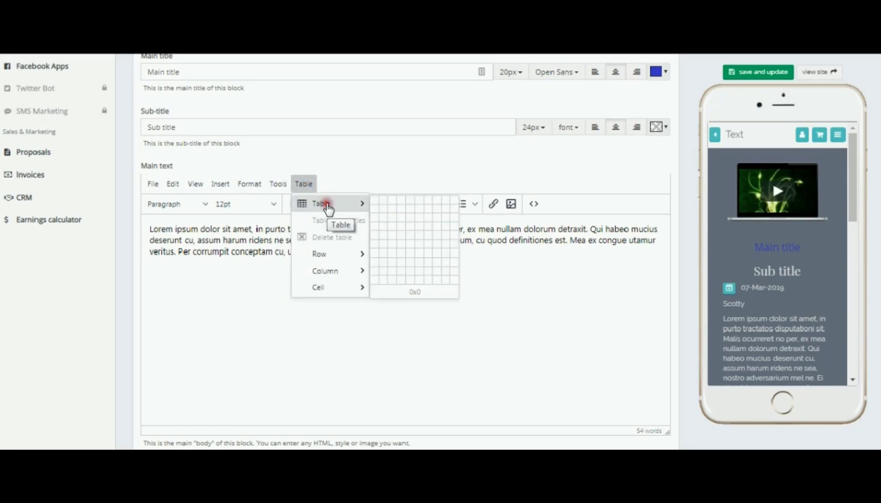
left_click(333, 271)
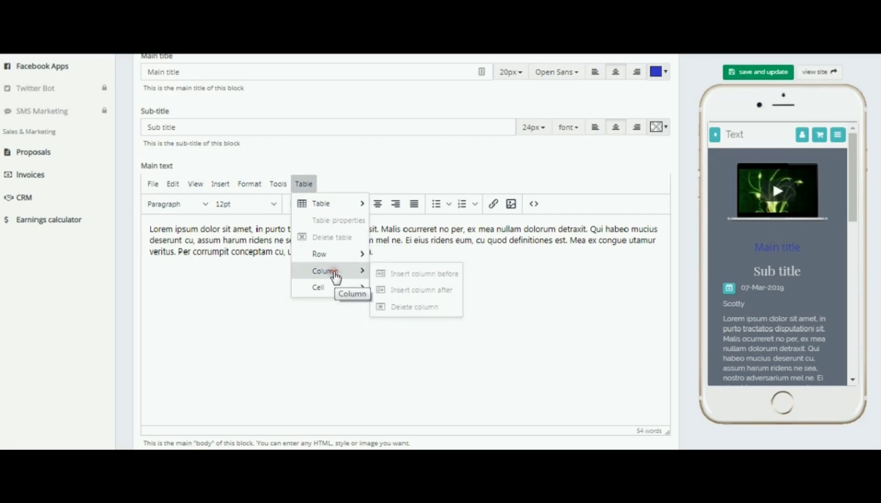
left_click(334, 288)
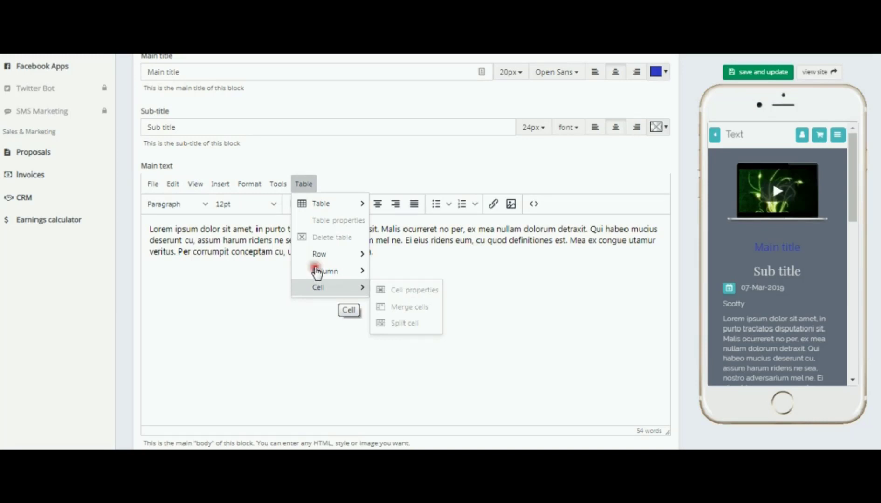
left_click(195, 185)
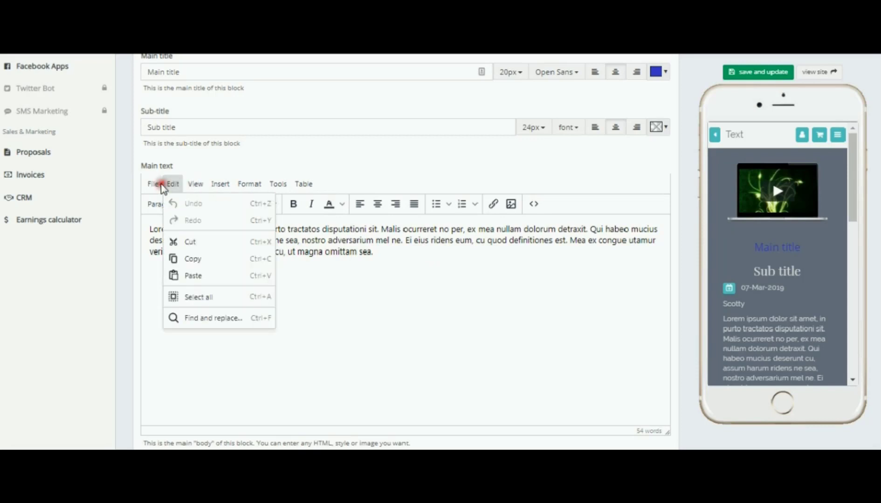
mouse_move(155, 186)
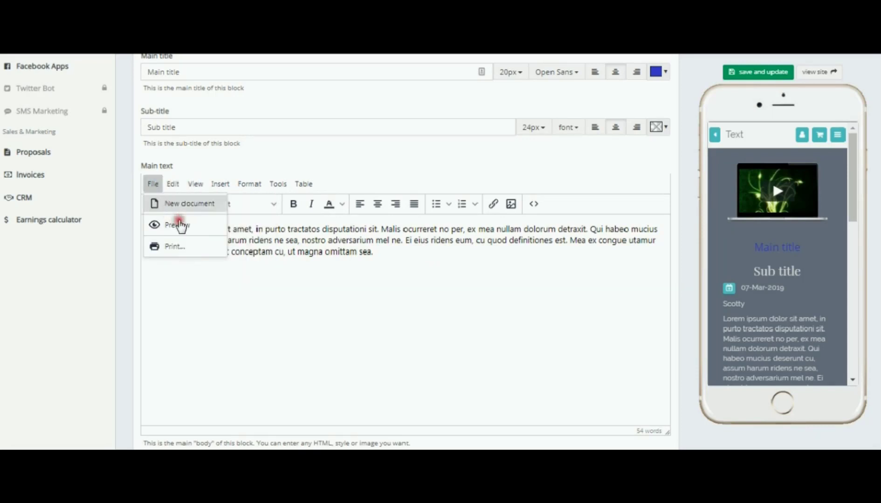
mouse_move(716, 264)
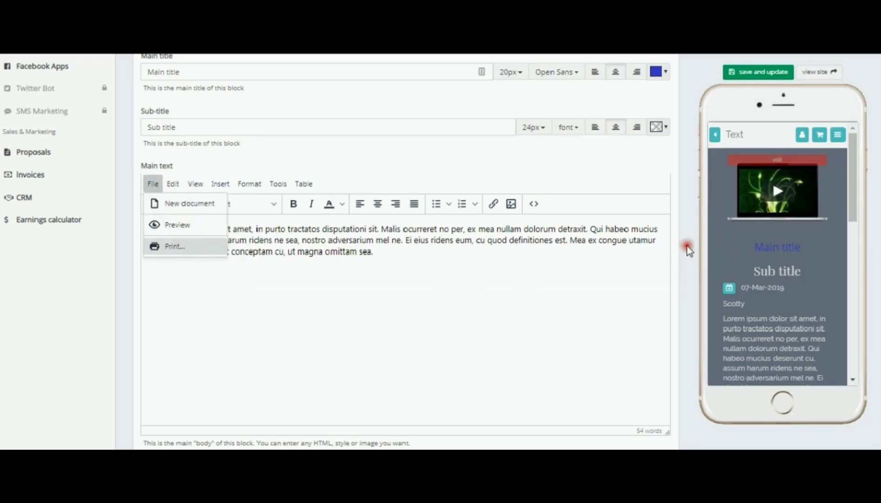
Set the images/video alignment to above the whole text block and the width to half space
scroll(688, 250, "down", 6)
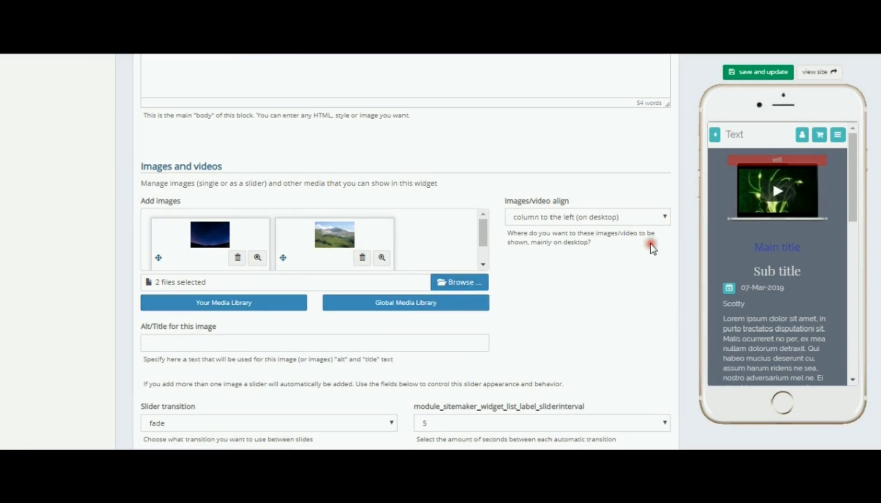
left_click(664, 217)
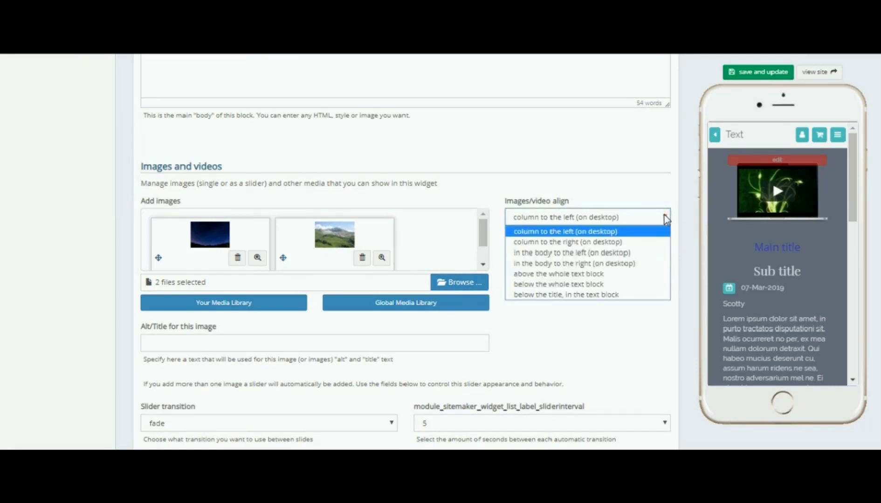
left_click(586, 273)
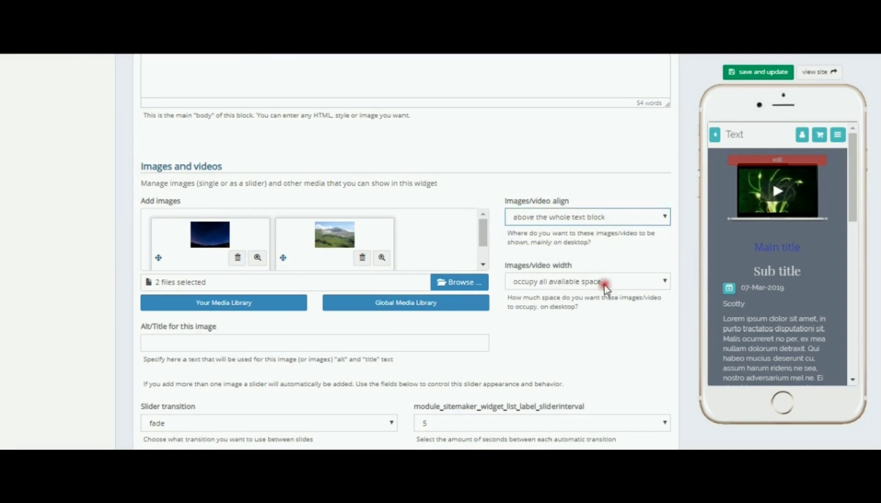
left_click(666, 281)
left_click(546, 306)
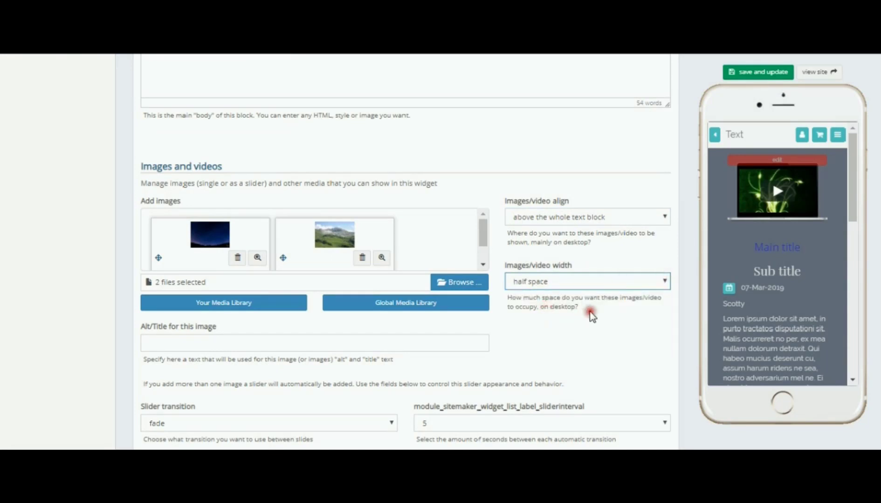
Review the slider transition, slider interval, video frame and button link type options without changing them
scroll(599, 315, "down", 3)
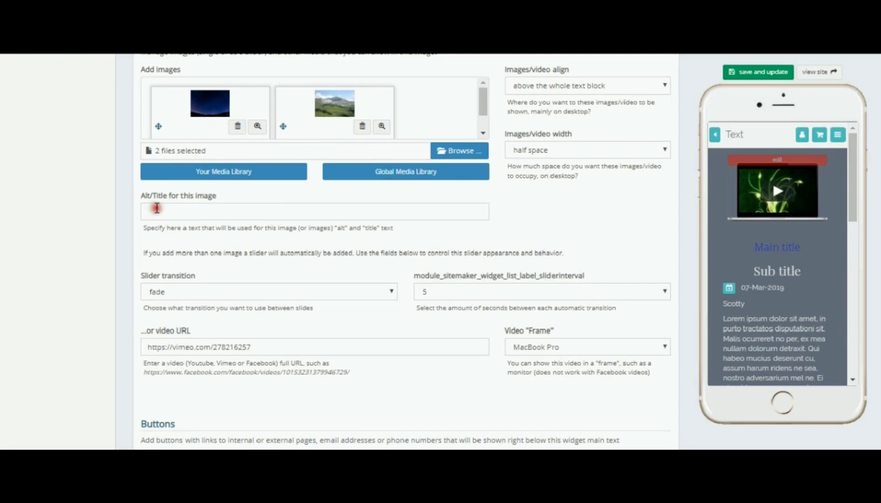
scroll(315, 261, "down", 2)
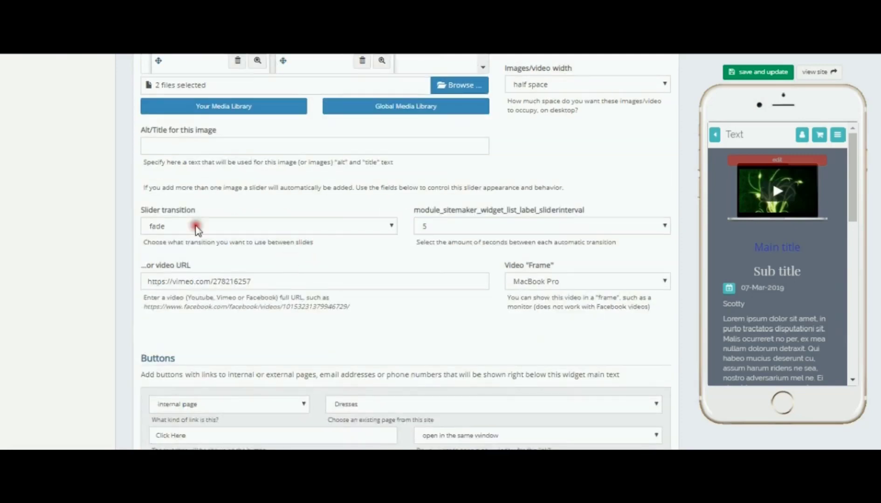
left_click(391, 227)
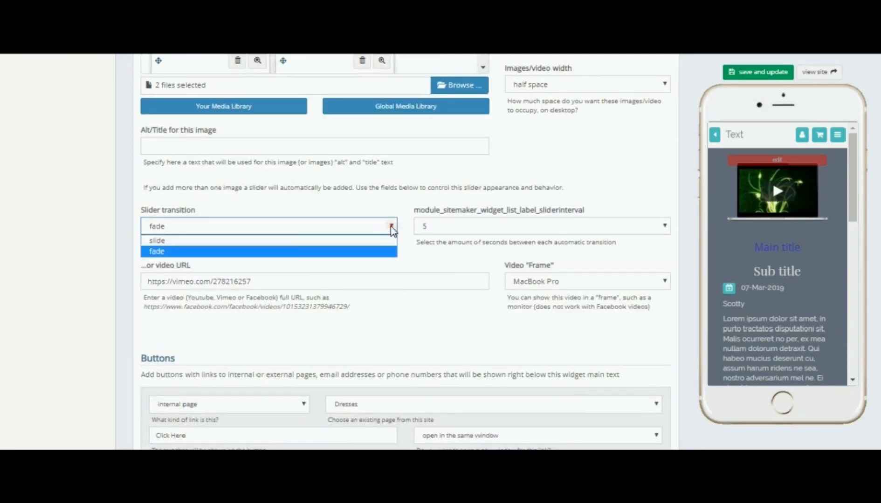
left_click(391, 228)
left_click(666, 225)
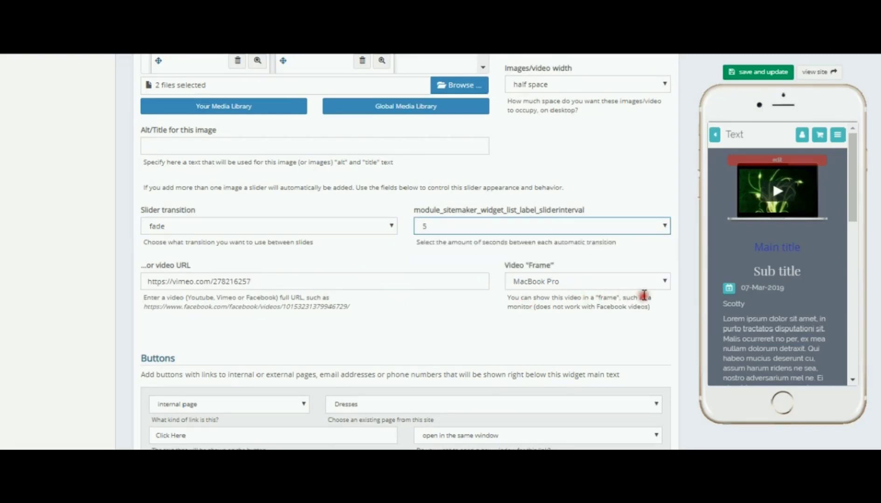
left_click(666, 281)
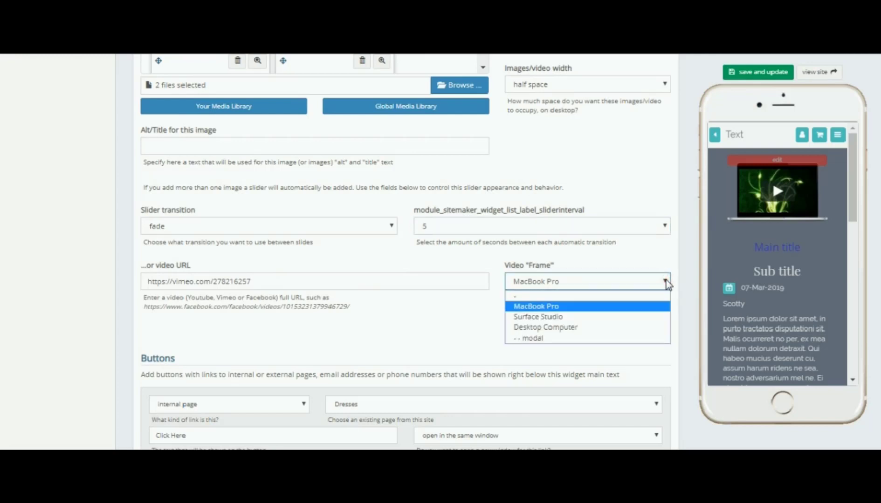
left_click(666, 281)
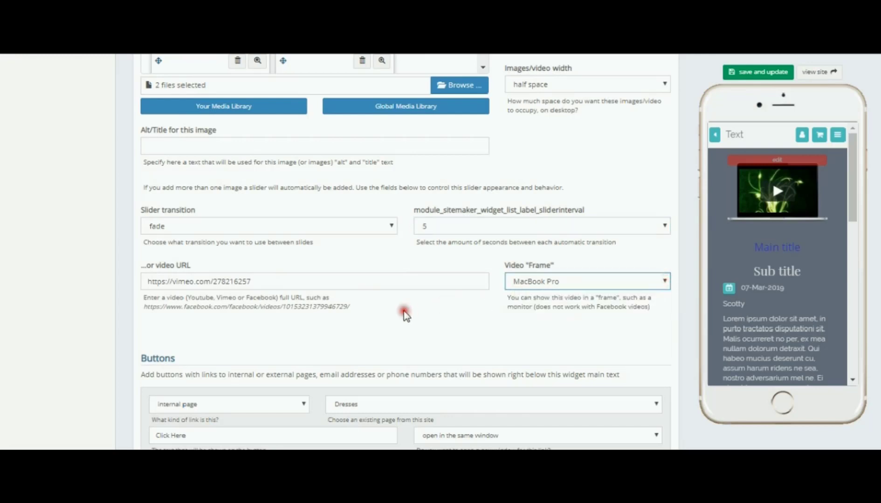
scroll(405, 313, "down", 3)
scroll(406, 316, "down", 1)
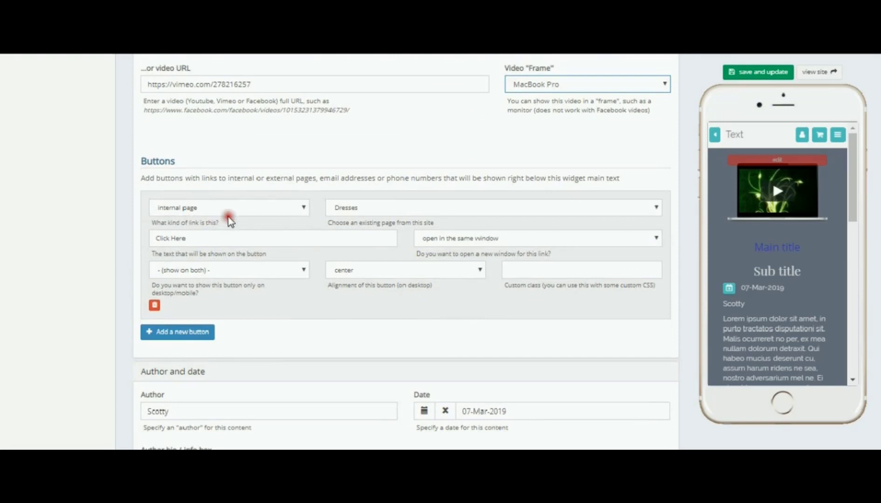
left_click(306, 208)
left_click(307, 210)
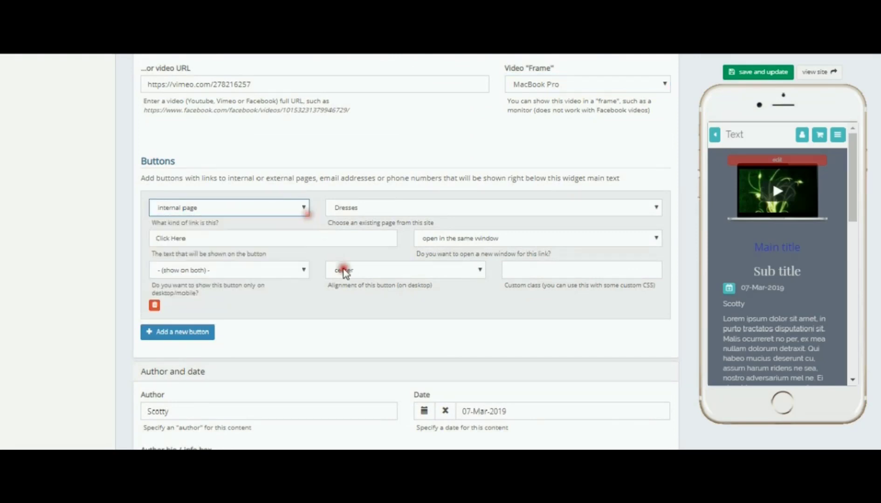
Review the author, event, location map sections and expand the attachments, additional options and additional style sections
scroll(342, 273, "down", 5)
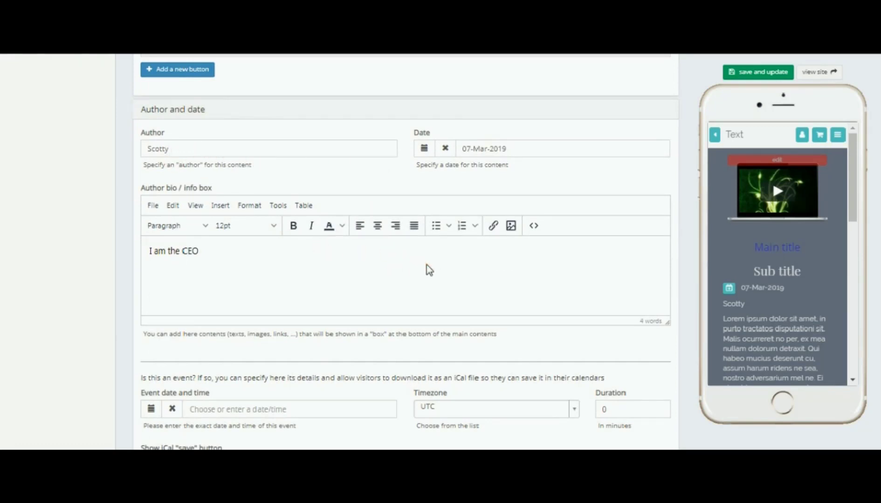
scroll(300, 254, "down", 3)
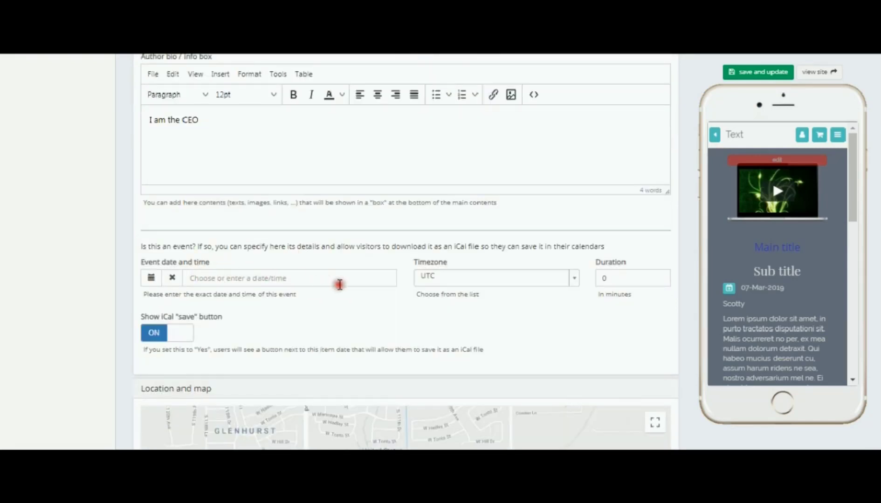
scroll(338, 286, "down", 4)
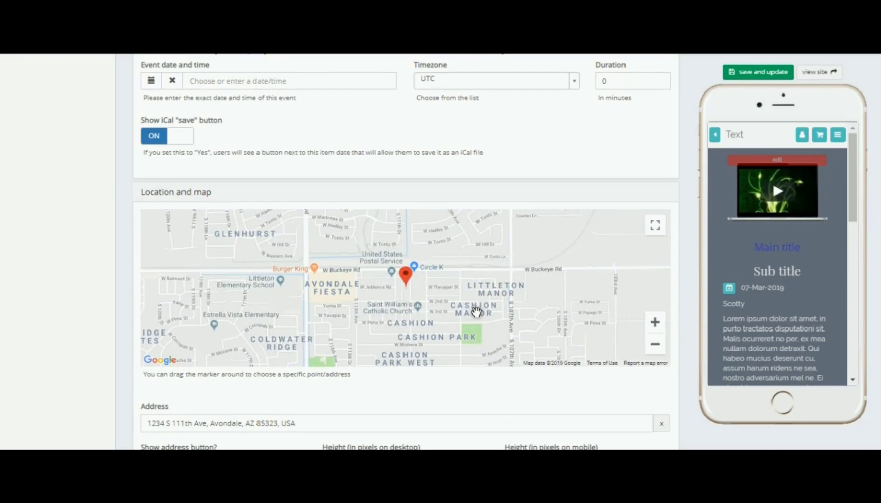
scroll(683, 331, "down", 4)
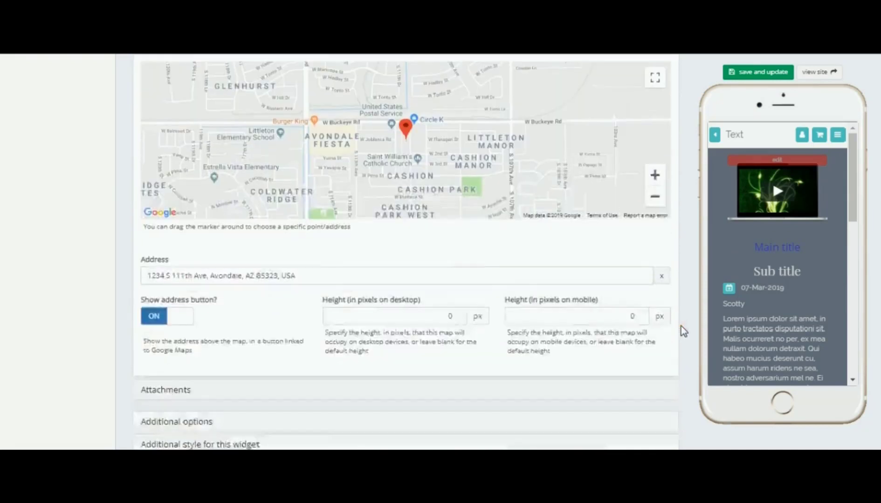
scroll(685, 326, "down", 2)
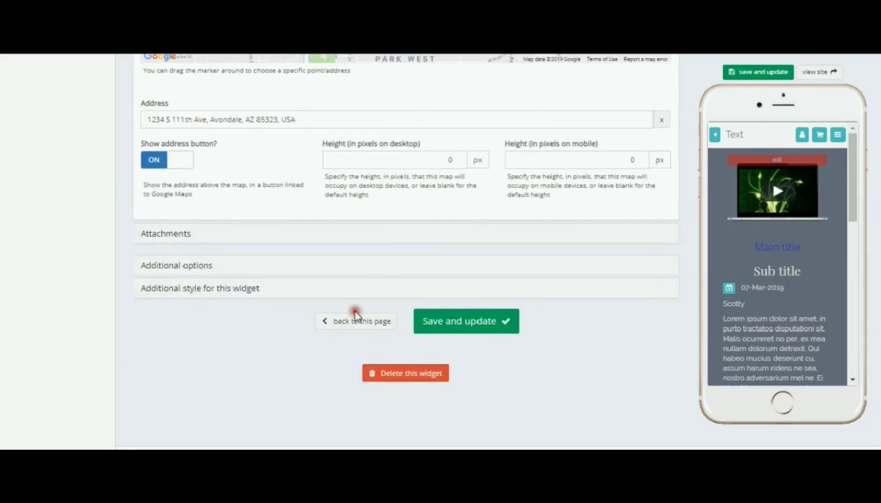
left_click(175, 237)
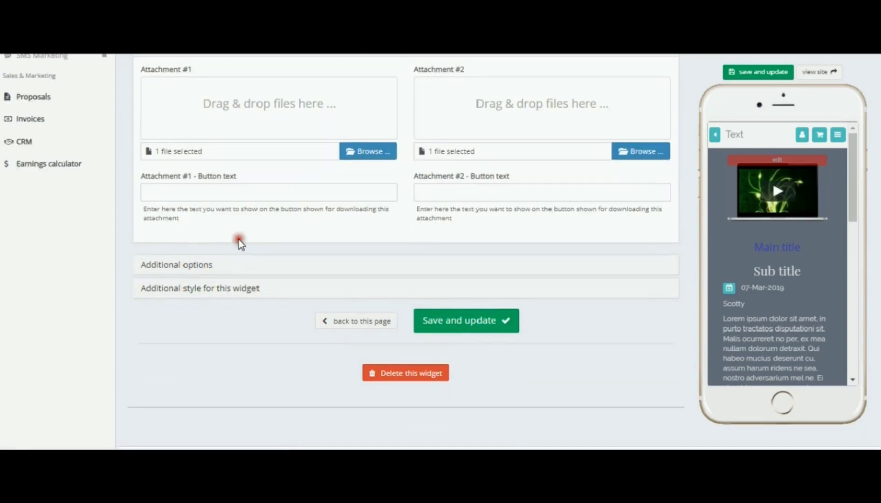
left_click(198, 264)
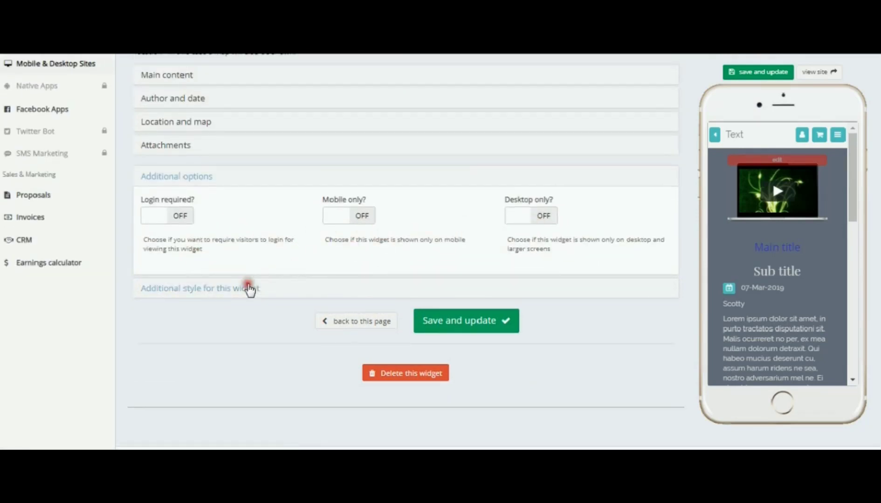
left_click(239, 289)
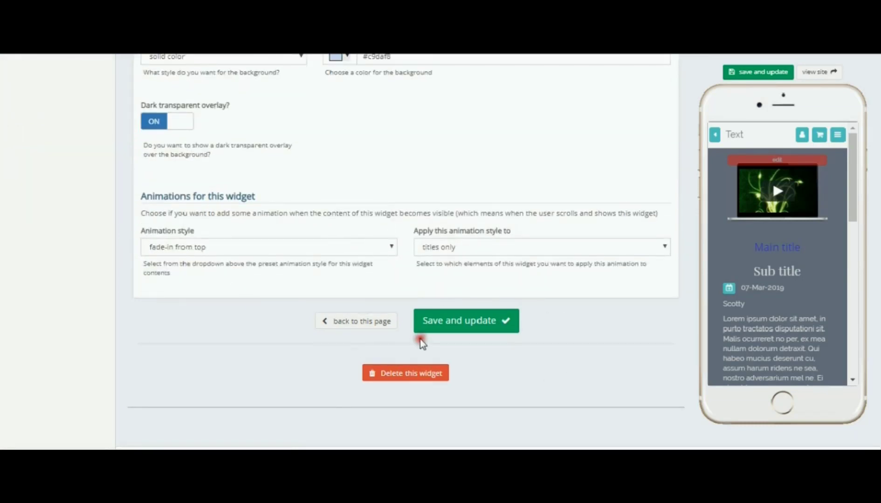
Save and update the widget and go back to the site's pages list
left_click(451, 327)
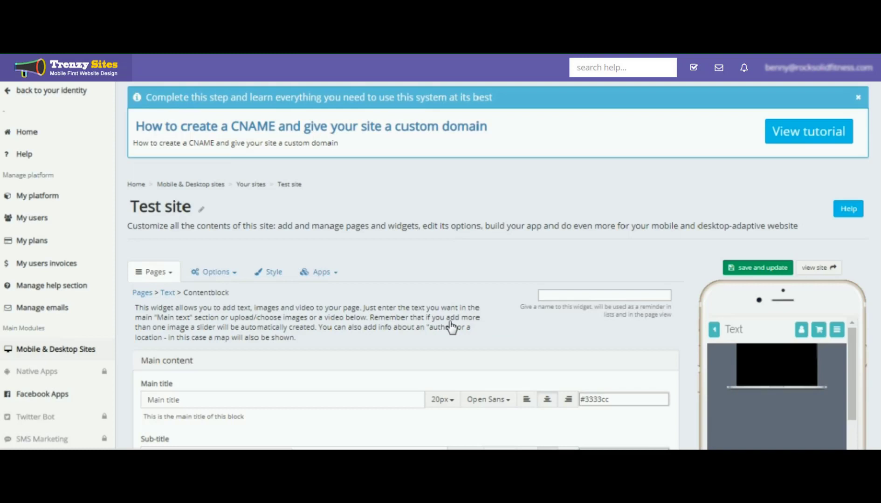
left_click(143, 293)
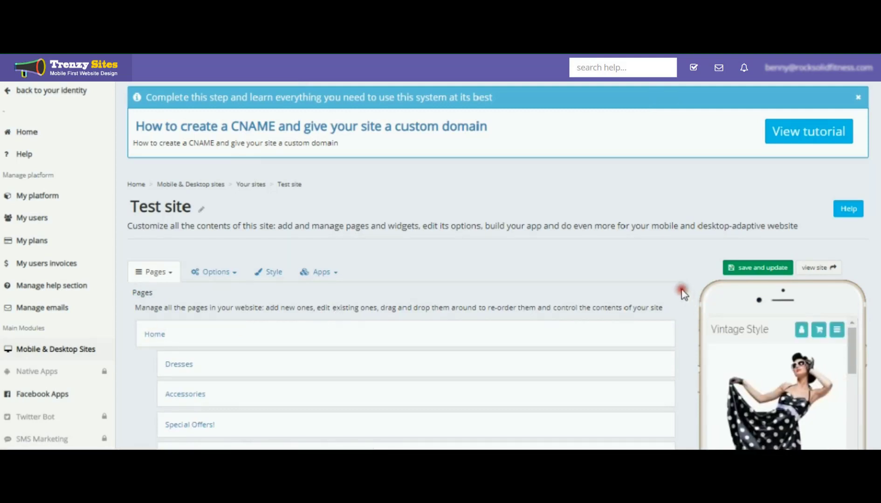
scroll(685, 289, "down", 3)
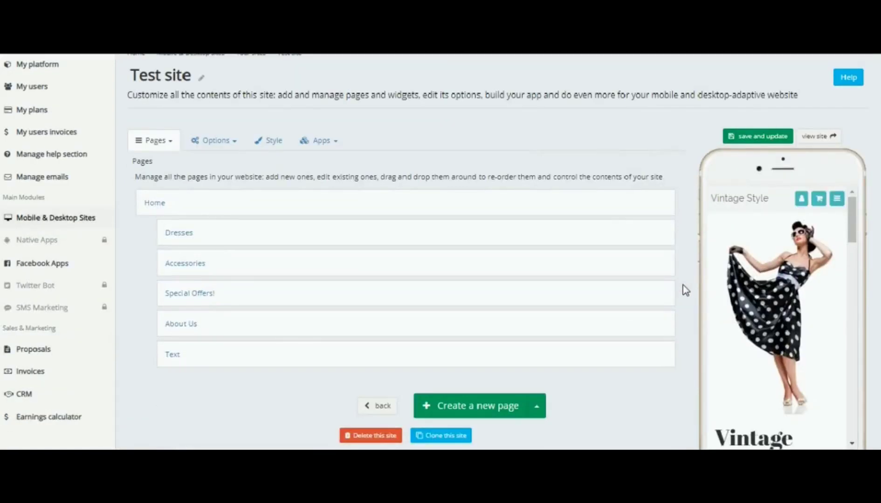
left_click(188, 357)
left_click(640, 376)
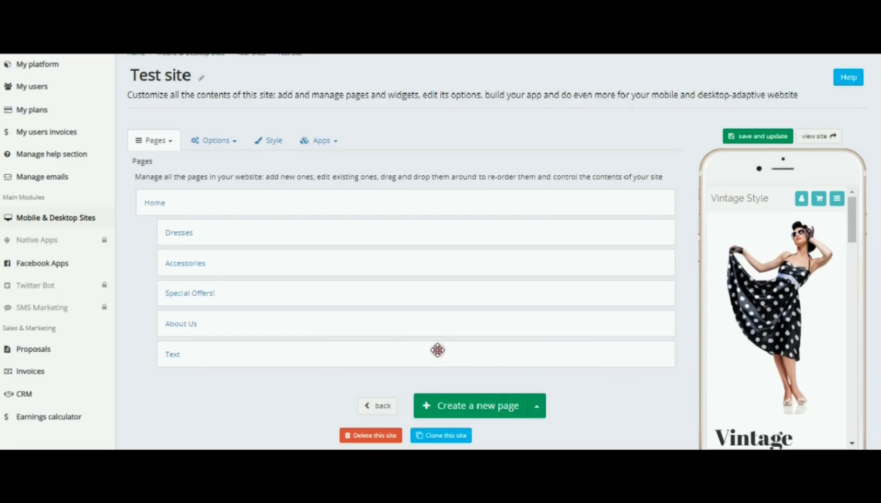
Move the Text page up to be the first sub-page under Home
left_click_drag(415, 350, 410, 286)
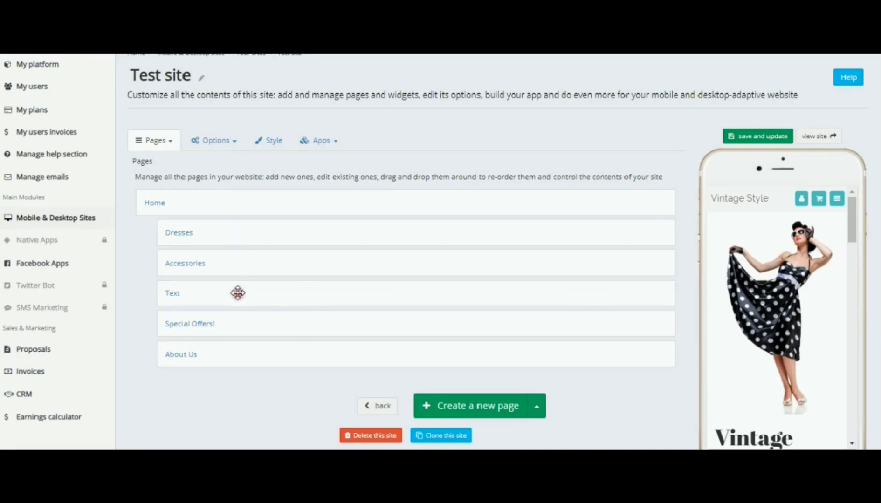
left_click_drag(236, 291, 236, 229)
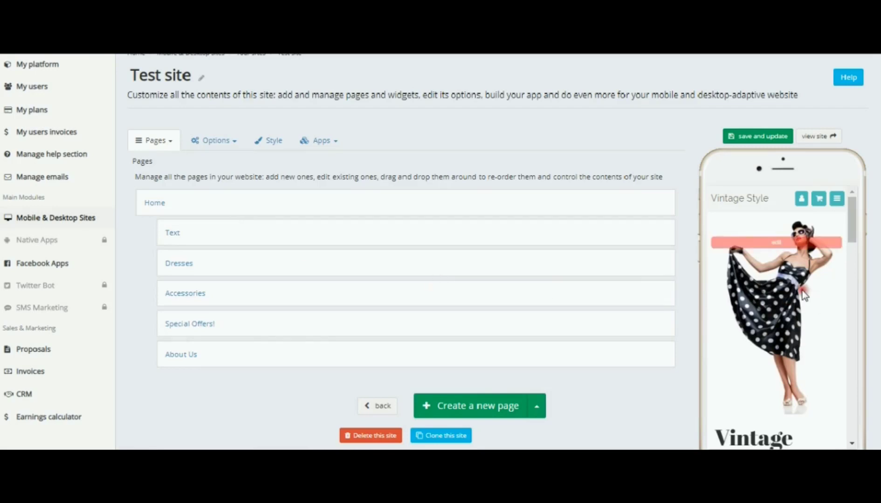
Move the Special Offers! page to the top of Home's sub-pages, above Text
scroll(804, 295, "down", 8)
scroll(806, 294, "down", 10)
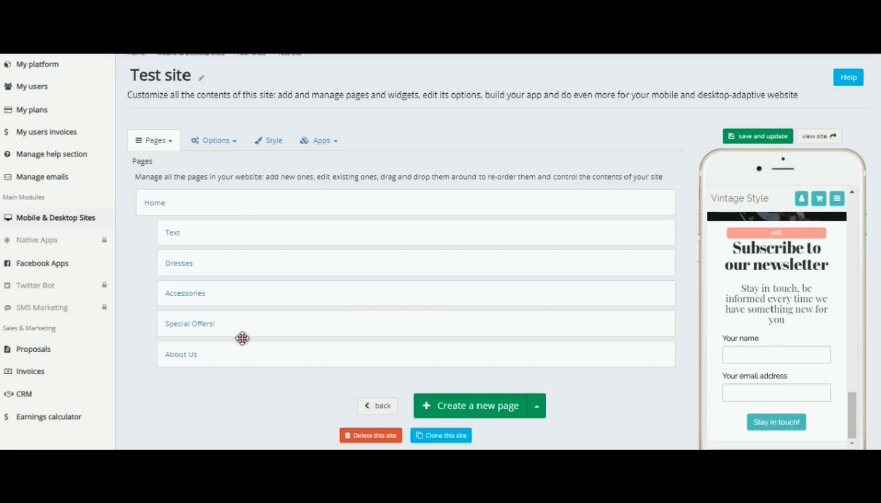
left_click_drag(250, 320, 240, 229)
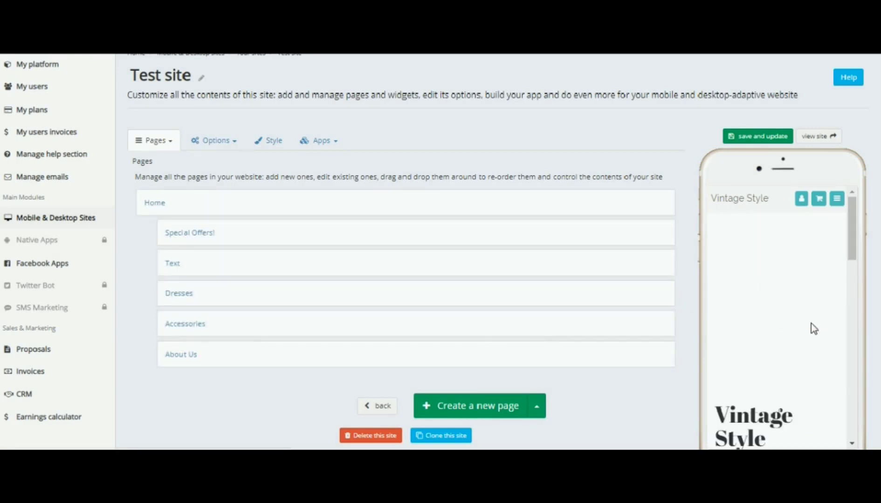
Browse the phone preview and open its navigation menu to check the page order
scroll(814, 328, "up", 15)
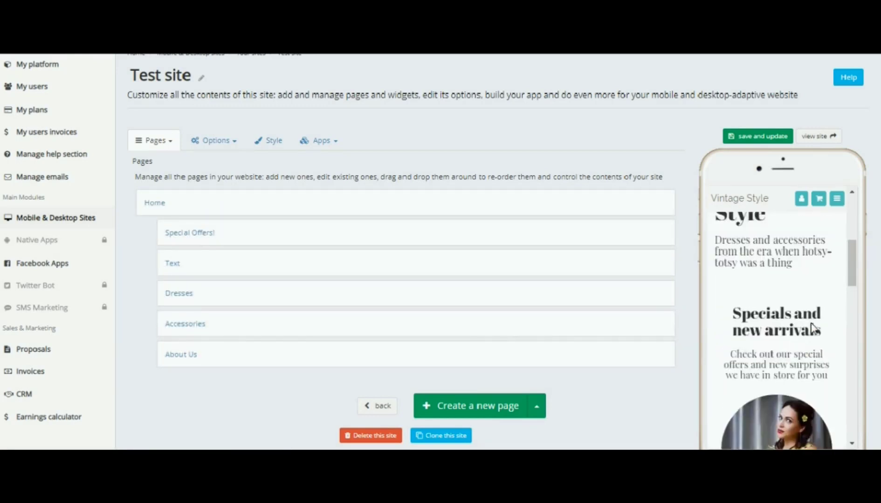
scroll(811, 324, "up", 2)
scroll(811, 324, "down", 3)
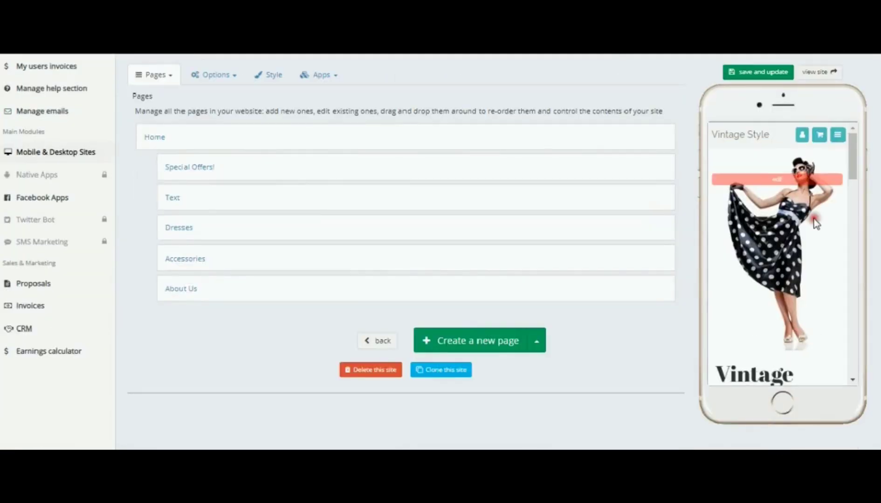
left_click(837, 136)
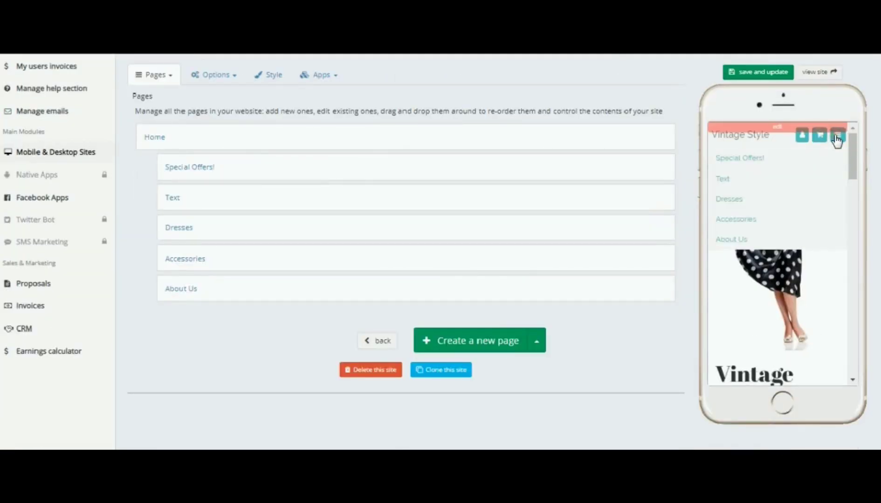
left_click(750, 159)
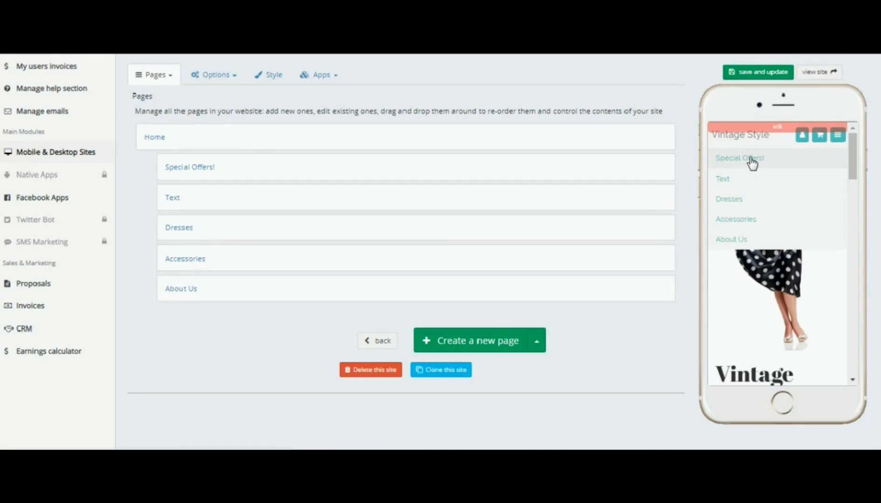
Move the Special Offers! page out of Home to the top level, above Home
left_click(196, 168)
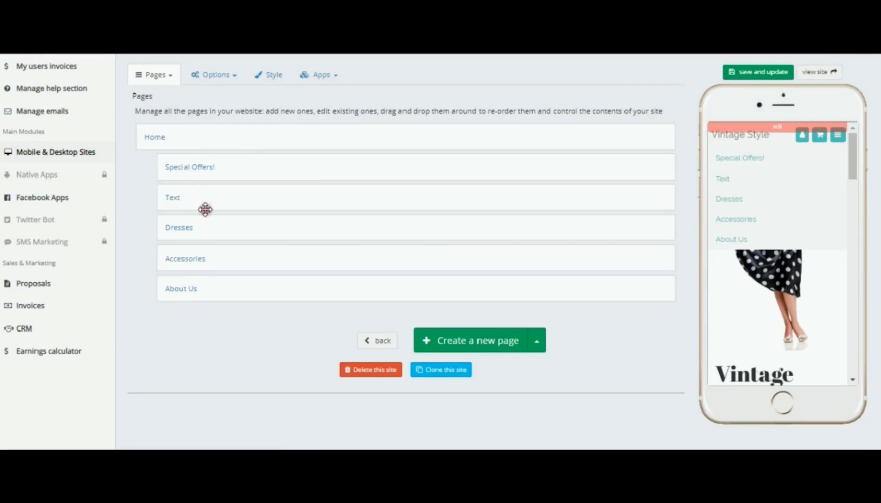
left_click(787, 159)
left_click_drag(283, 166, 238, 151)
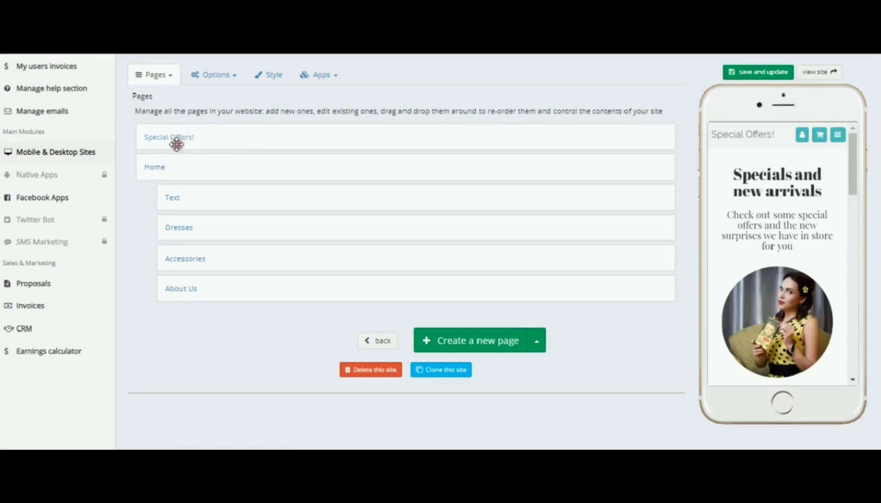
left_click_drag(210, 133, 195, 148)
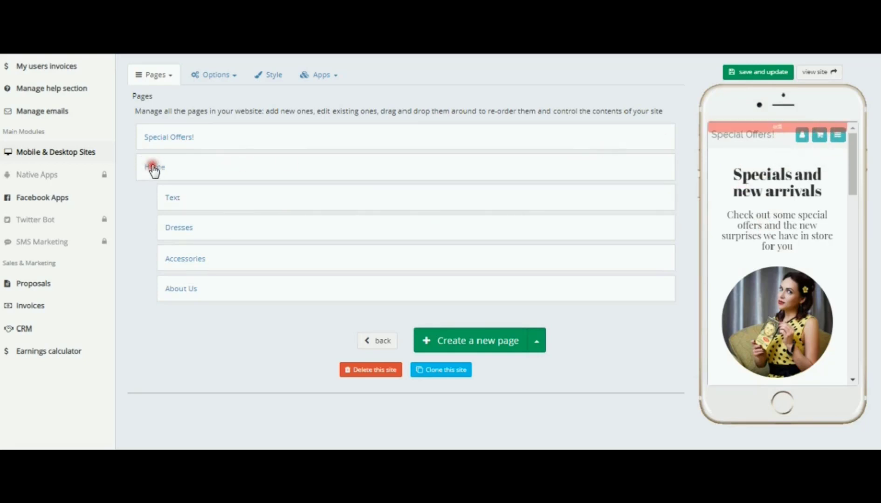
Check the reordered pages through the phone preview's navigation menu
left_click(837, 136)
left_click(729, 179)
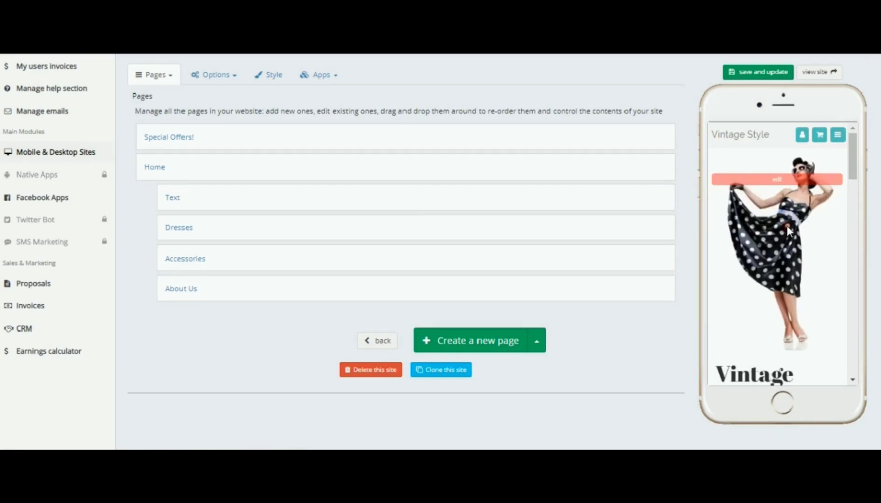
scroll(786, 226, "down", 1)
scroll(787, 226, "down", 3)
left_click(838, 135)
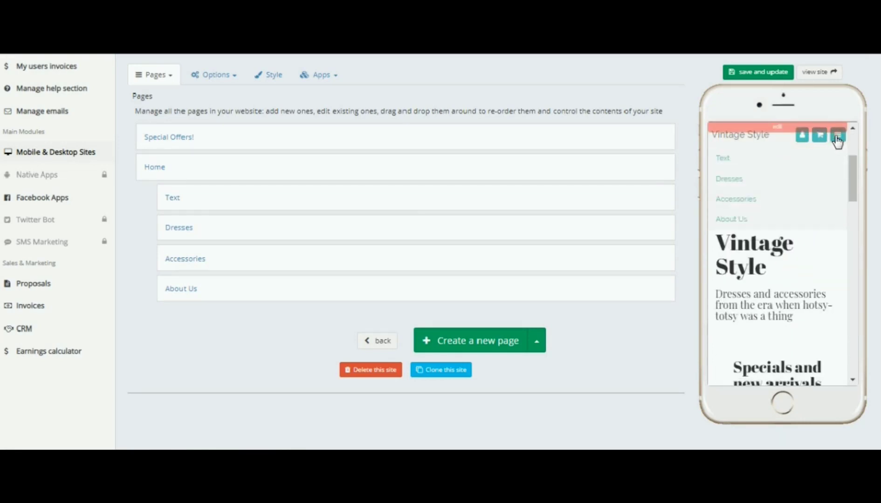
left_click(741, 159)
Open the site preview on desktop, tablet and phone, then switch it to fullscreen
left_click(814, 74)
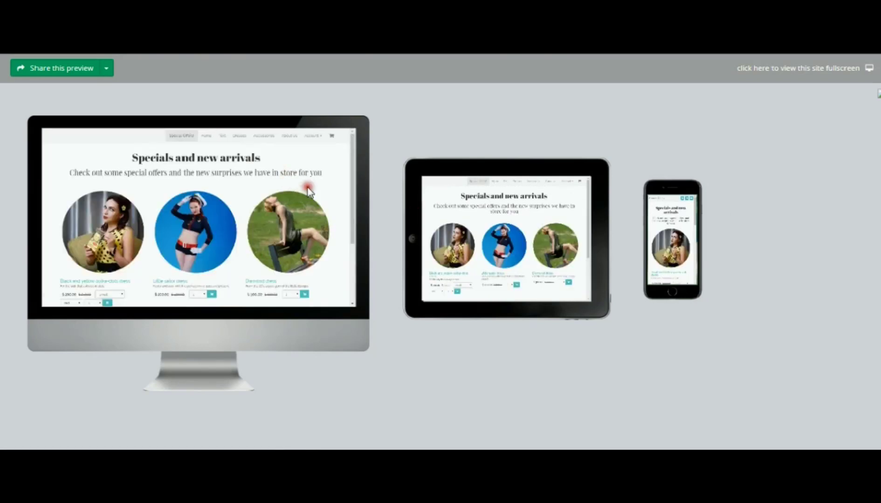
scroll(535, 221, "down", 3)
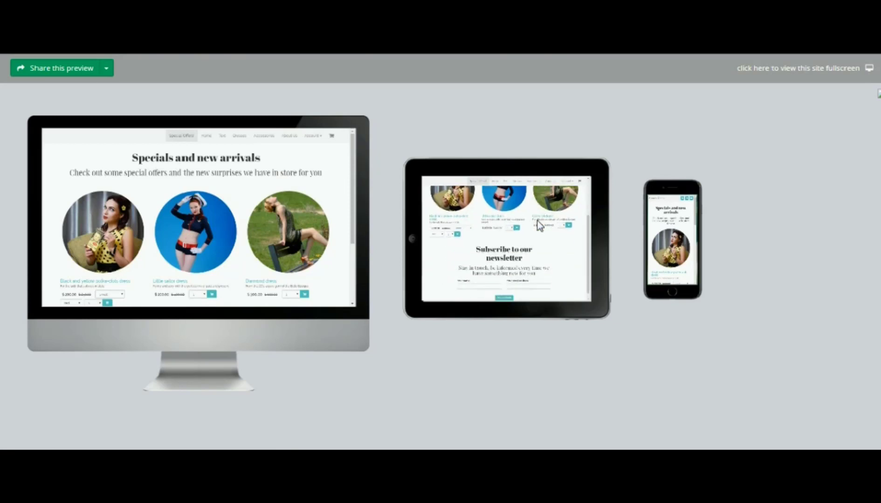
scroll(537, 220, "up", 3)
scroll(225, 208, "down", 3)
scroll(225, 209, "up", 3)
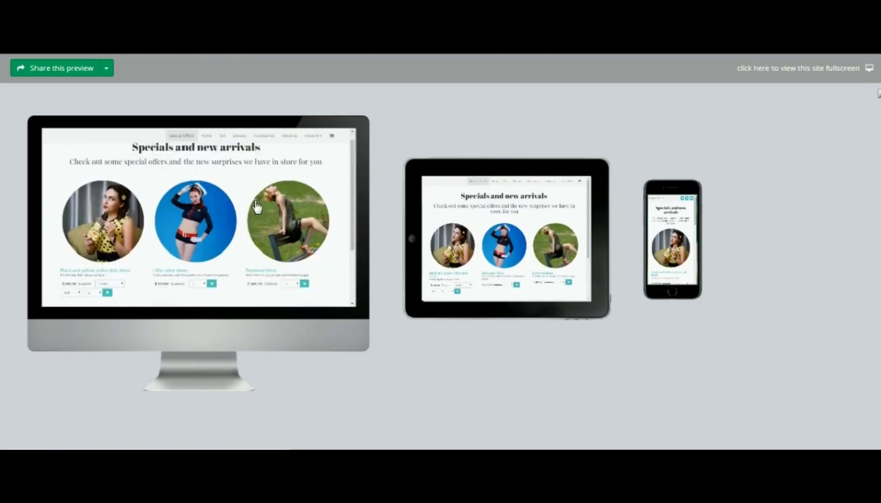
scroll(687, 228, "down", 5)
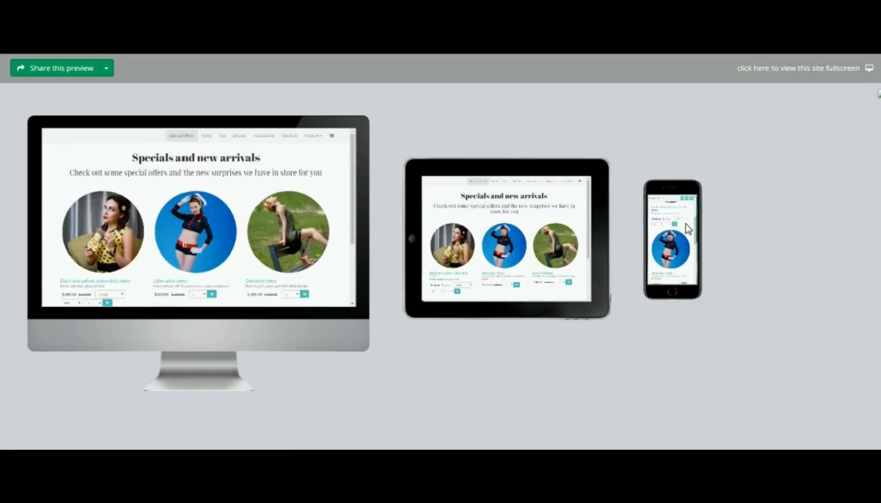
scroll(687, 226, "up", 5)
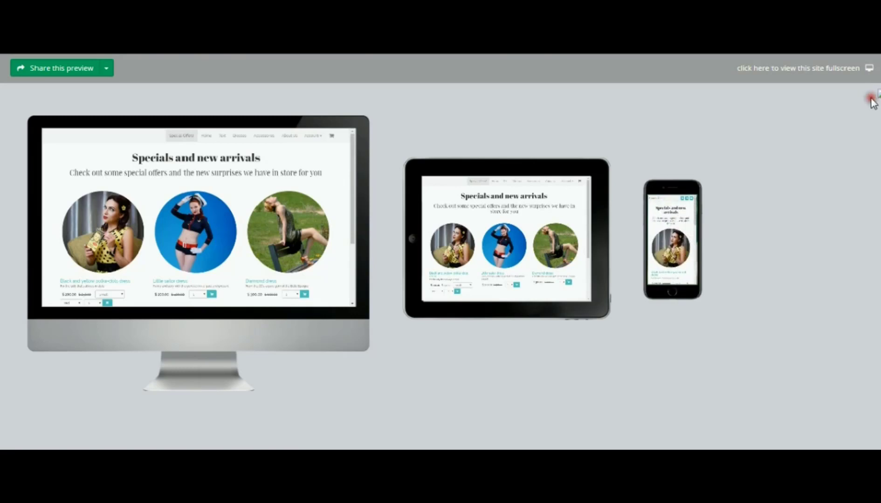
left_click(797, 70)
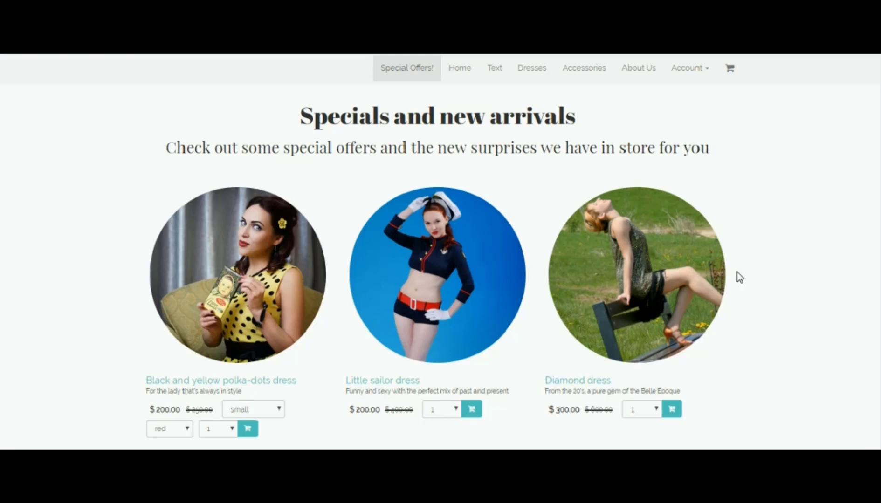
Open the Home page in the fullscreen site and scroll through its content
left_click(461, 69)
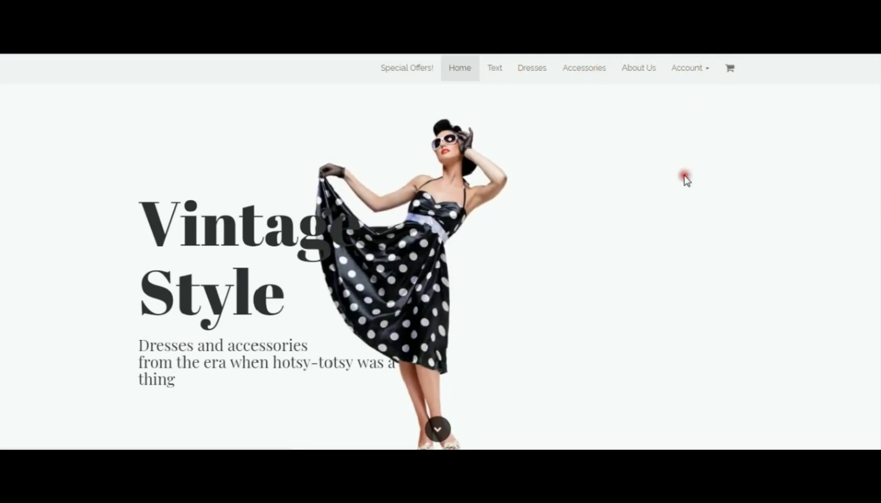
scroll(675, 189, "down", 5)
scroll(673, 186, "down", 5)
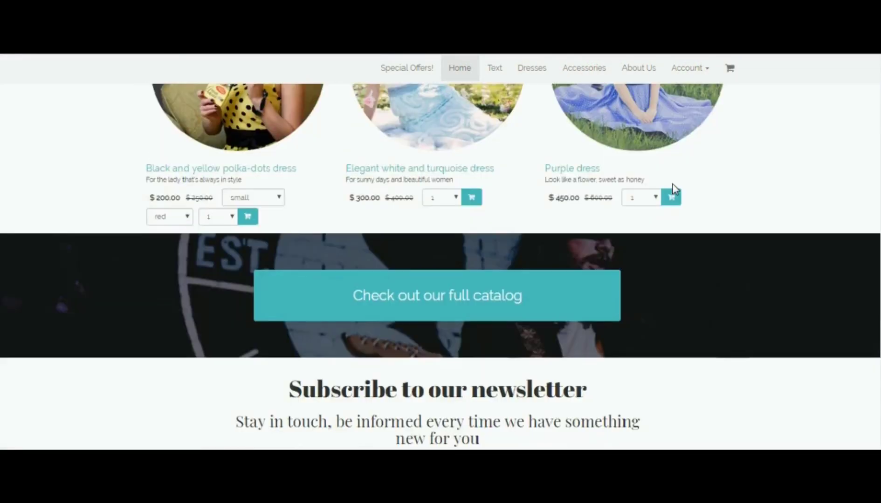
scroll(671, 181, "down", 2)
scroll(674, 189, "up", 8)
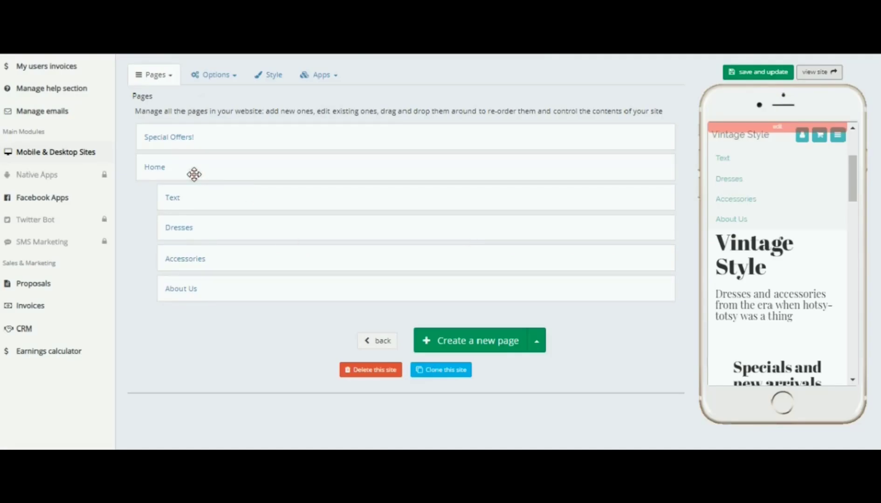
Open the Dresses page's catalog widget to review its list items, then go back to the pages list
left_click(181, 228)
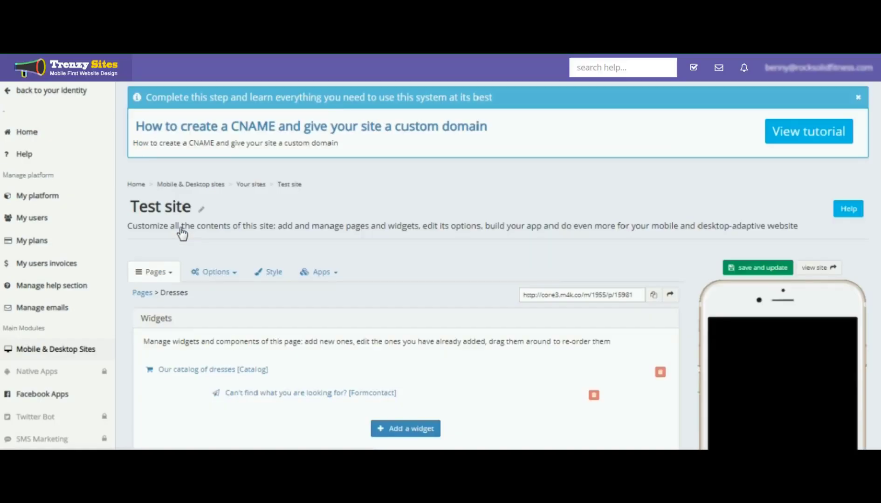
left_click(331, 217)
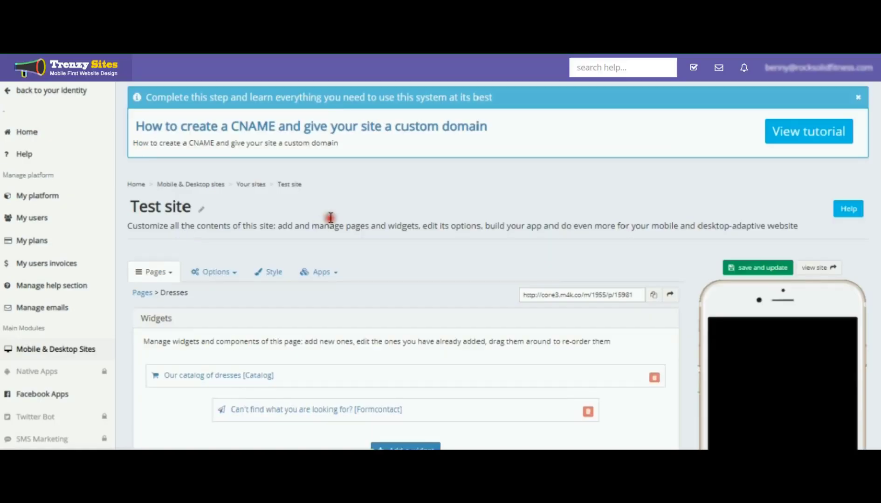
left_click(685, 248)
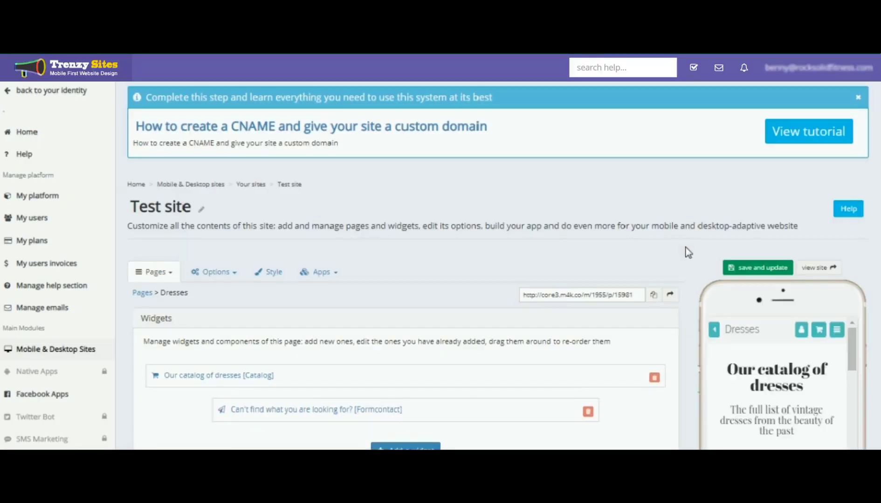
scroll(686, 248, "down", 3)
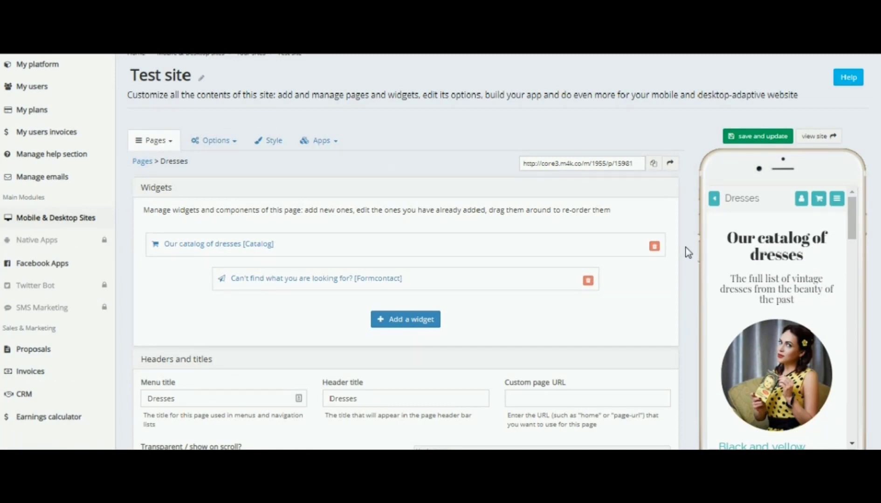
left_click(199, 244)
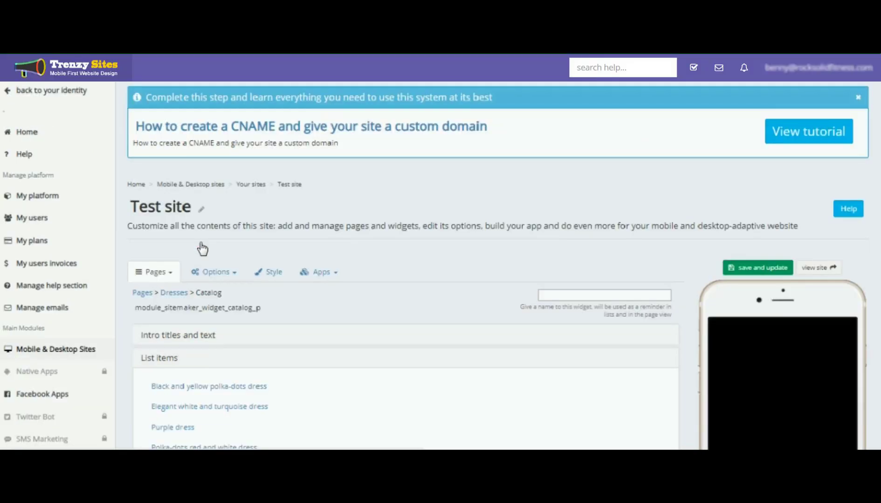
left_click(687, 272)
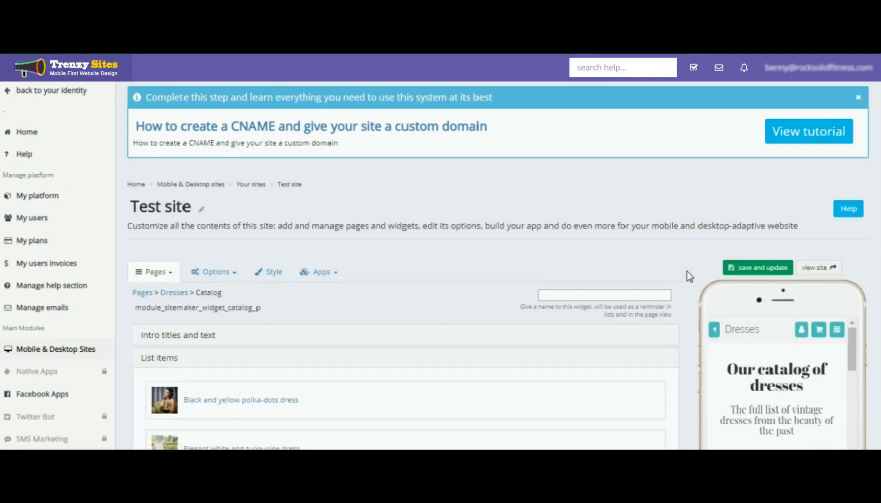
scroll(687, 272, "down", 3)
left_click(220, 271)
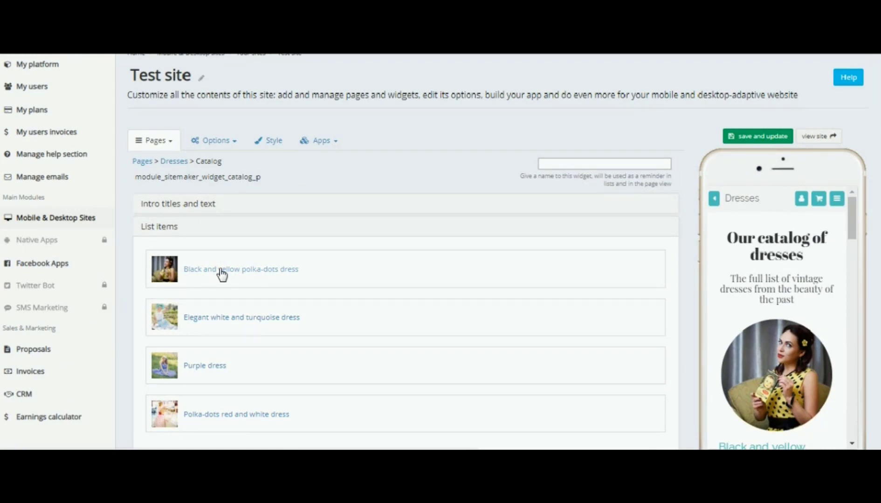
scroll(692, 243, "down", 5)
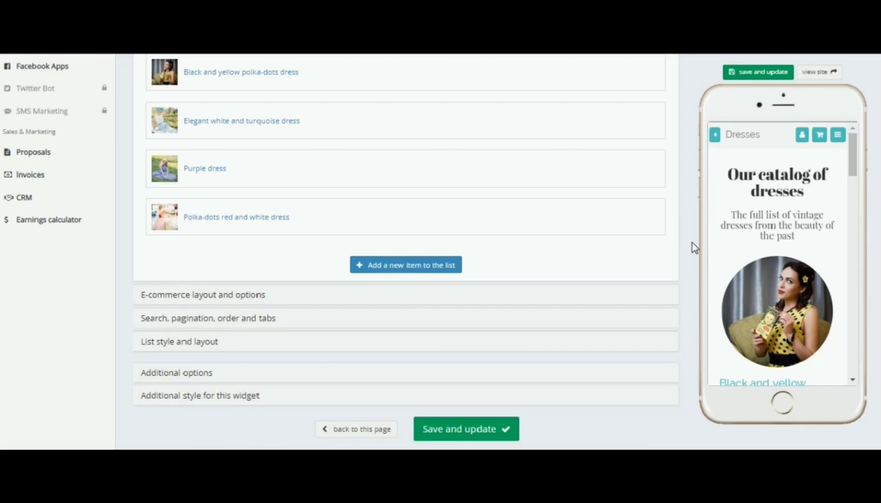
scroll(692, 243, "up", 8)
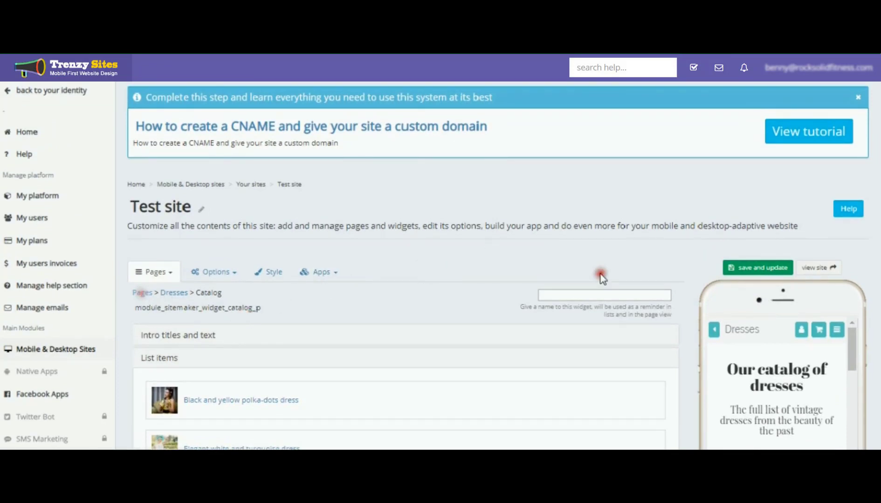
left_click(671, 267)
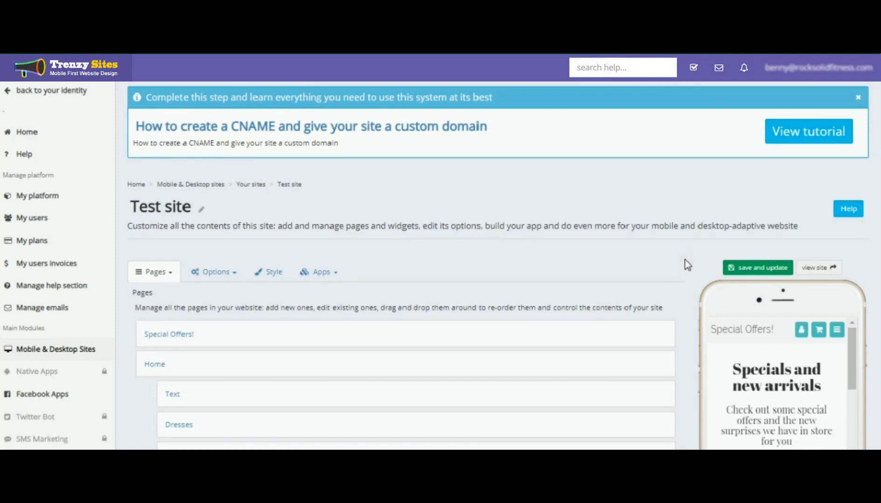
scroll(685, 260, "down", 2)
scroll(685, 259, "down", 2)
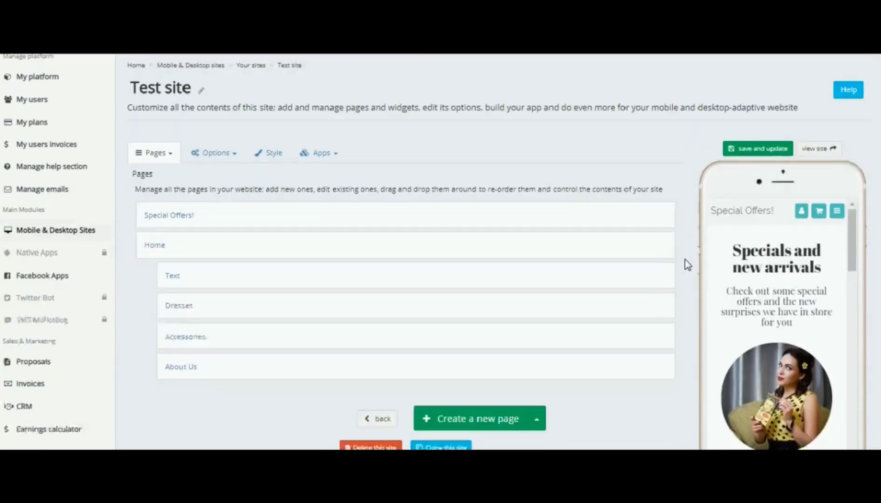
scroll(684, 260, "down", 2)
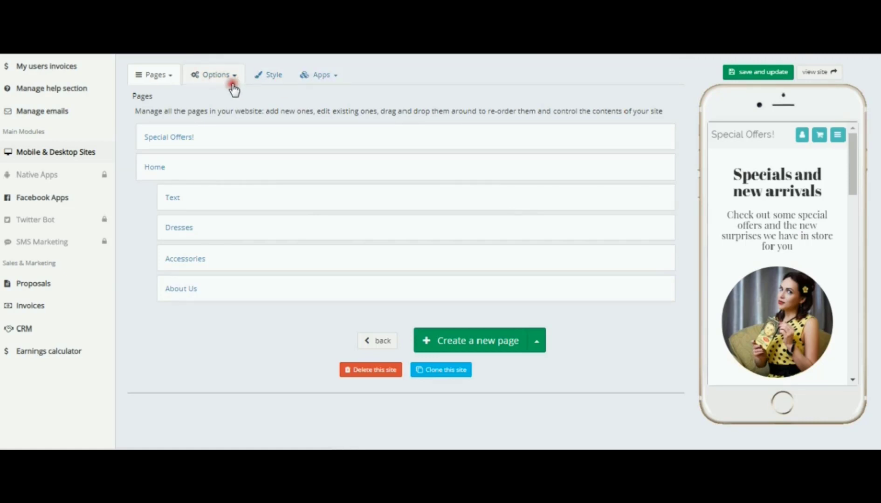
left_click(215, 79)
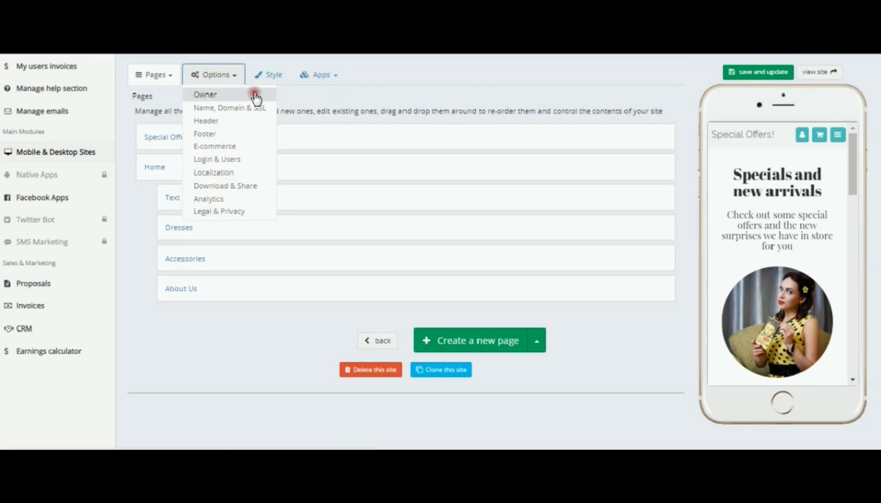
left_click(286, 95)
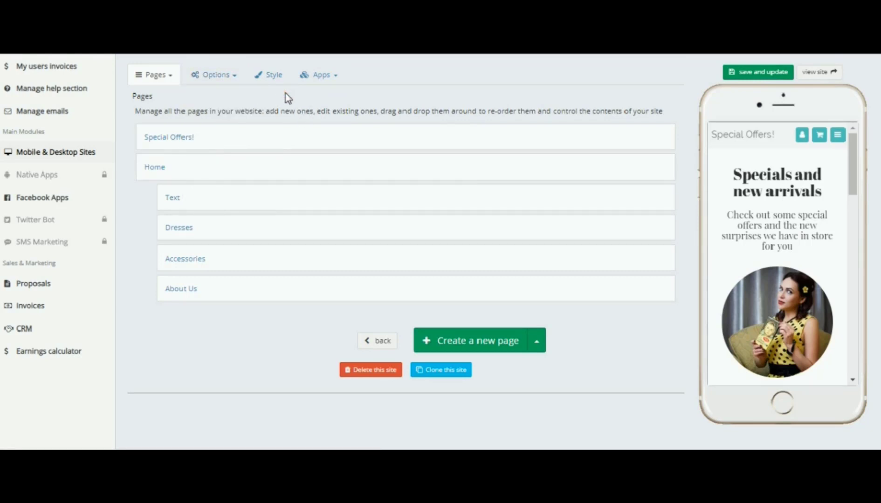